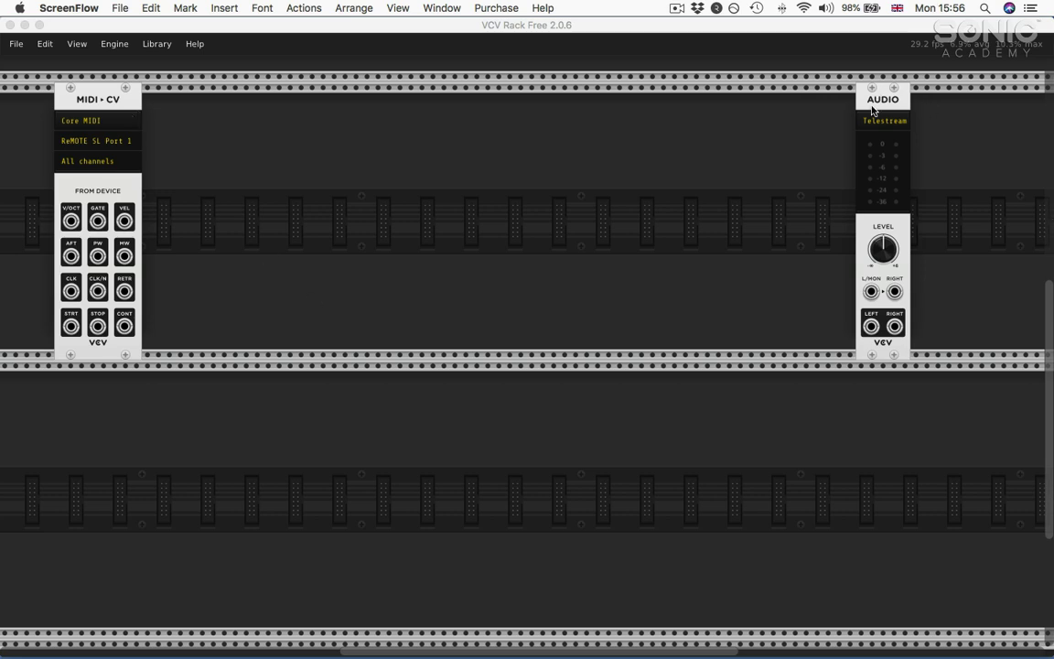
Step: Check the SH-101 reference image in Preview, then return to the rack
mouse_move(828, 645)
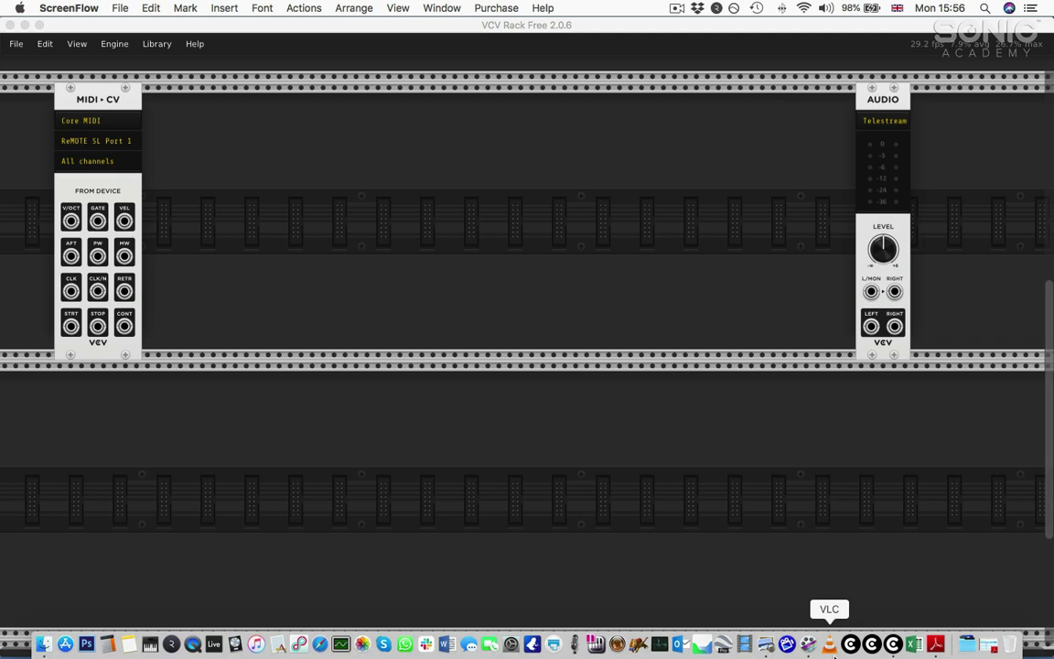
left_click(771, 646)
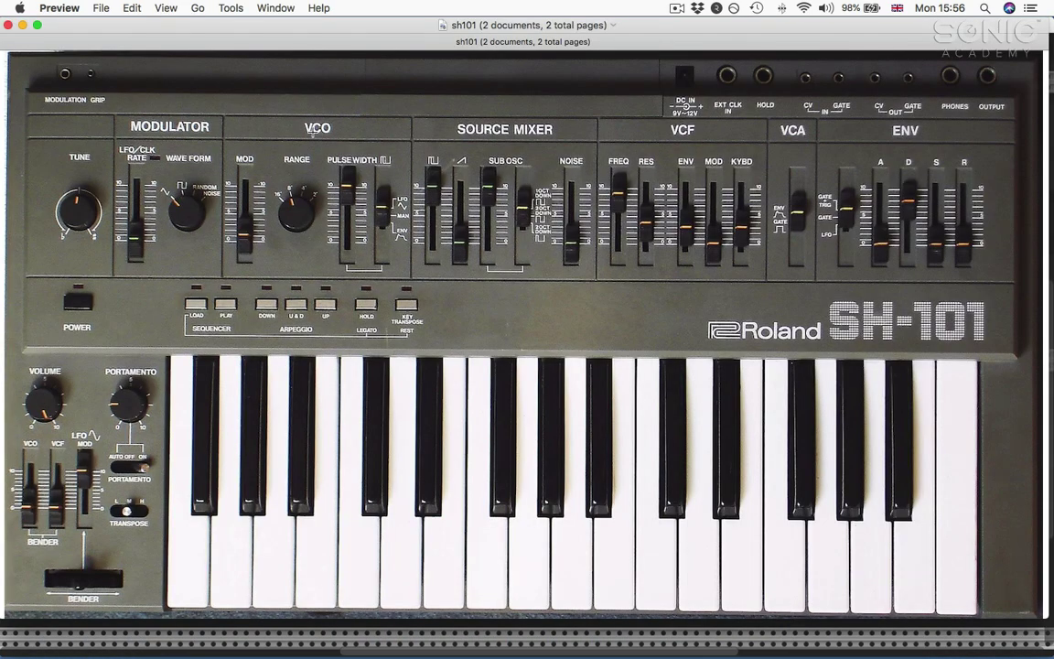
mouse_move(724, 645)
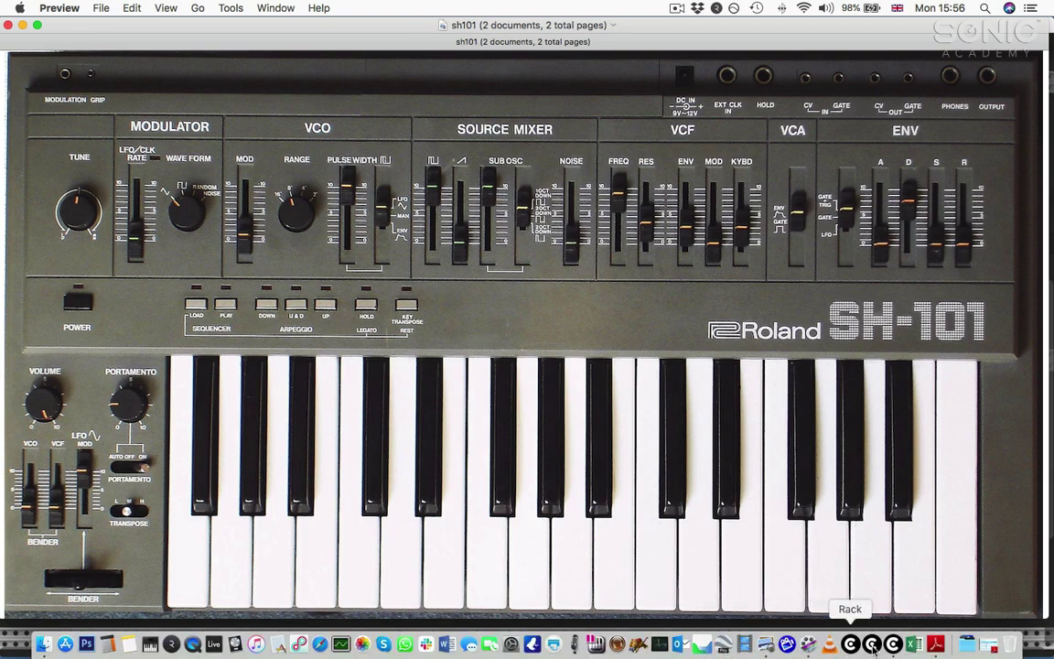
left_click(808, 645)
Step: Add LFO, VCO and VCA MIX modules and slide them flush together in a row
right_click(209, 149)
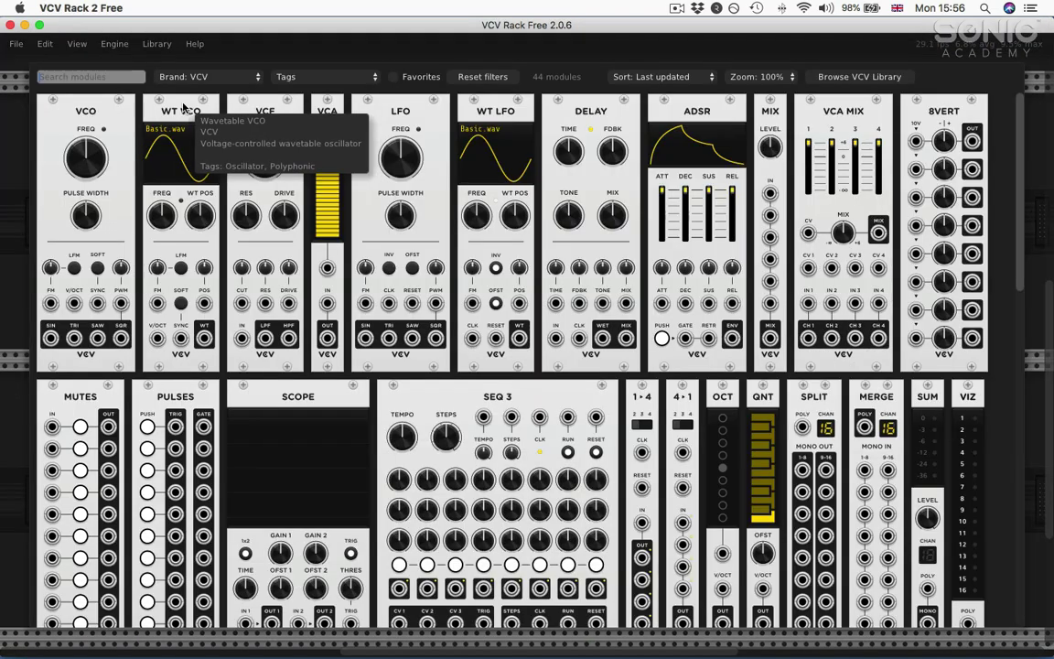
left_click(389, 107)
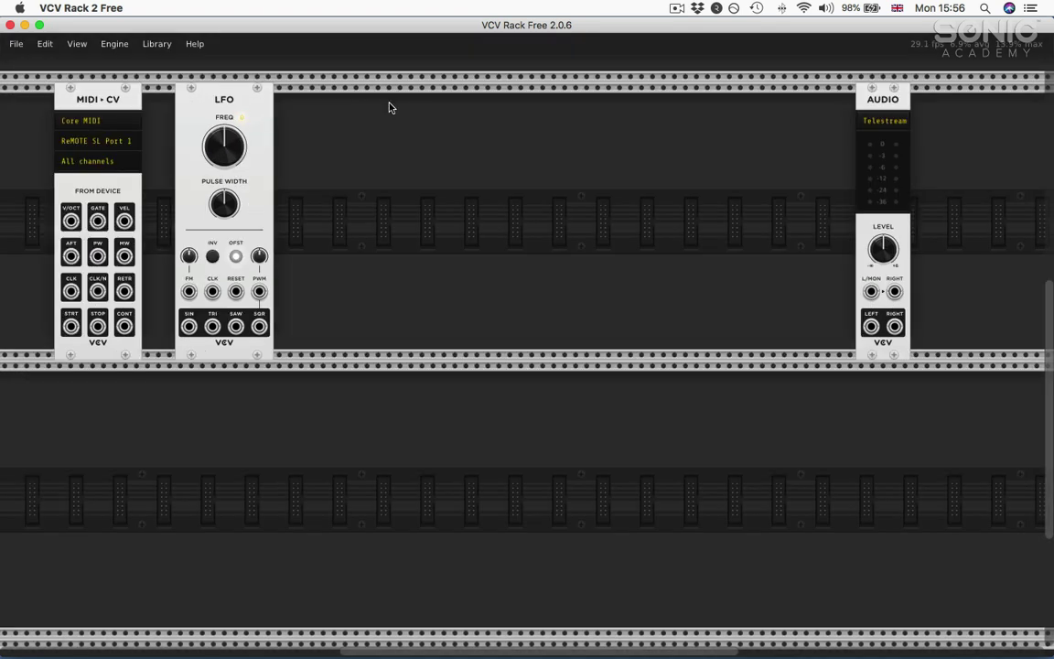
right_click(389, 108)
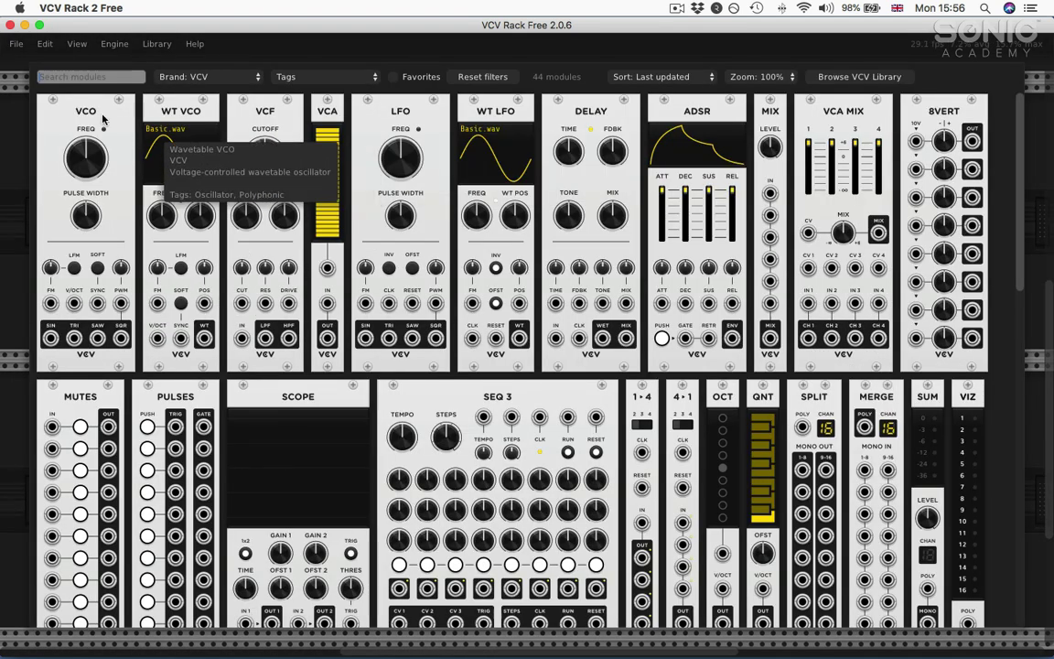
left_click(476, 142)
right_click(476, 142)
left_click(823, 153)
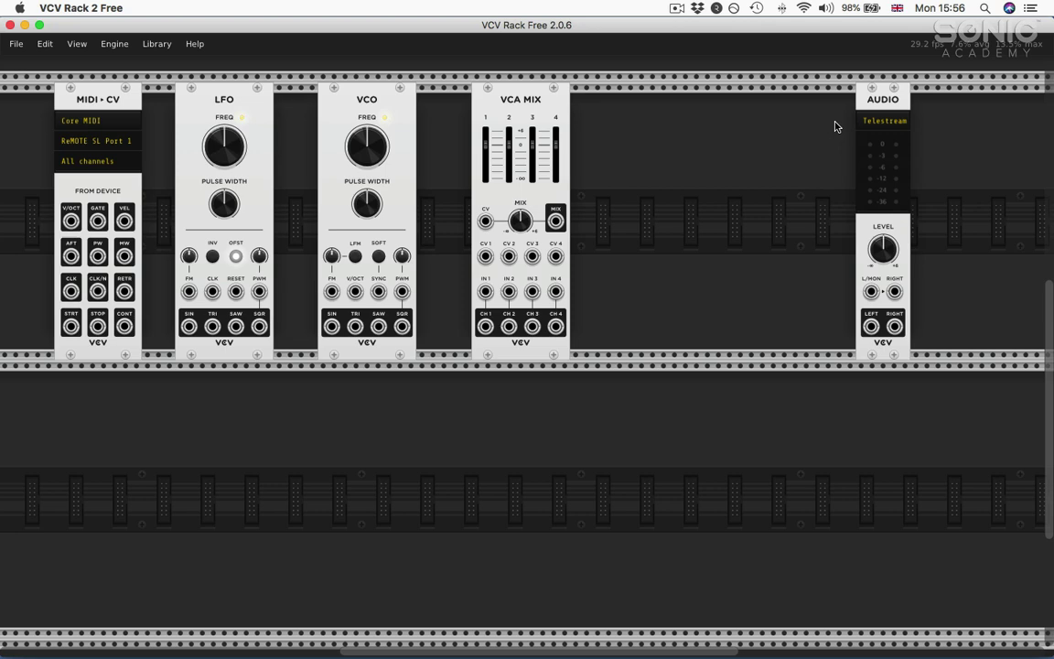
left_click_drag(371, 101, 327, 101)
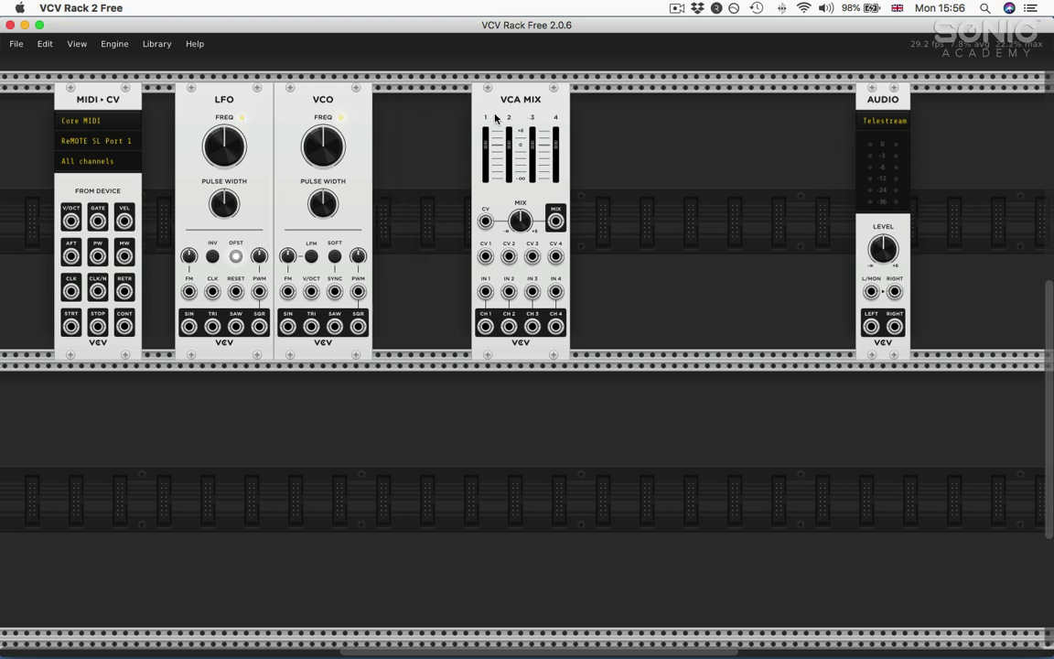
left_click_drag(495, 118, 428, 123)
Step: Add VCF, VCA and ADSR modules flush beside VCA MIX, following the SH-101 reference
left_click(750, 569)
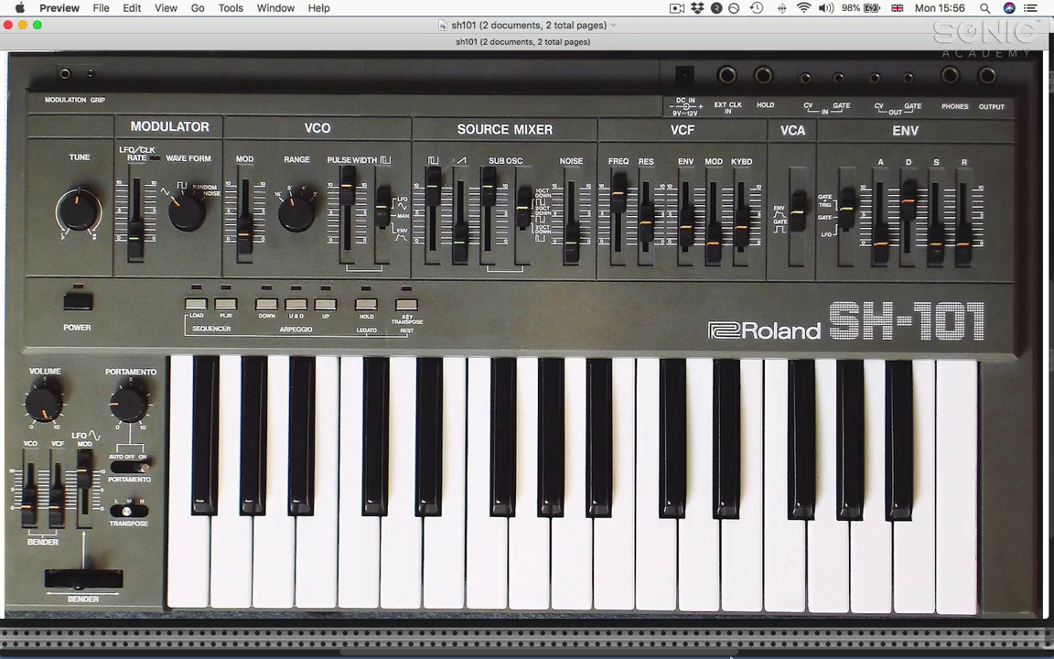
left_click(882, 640)
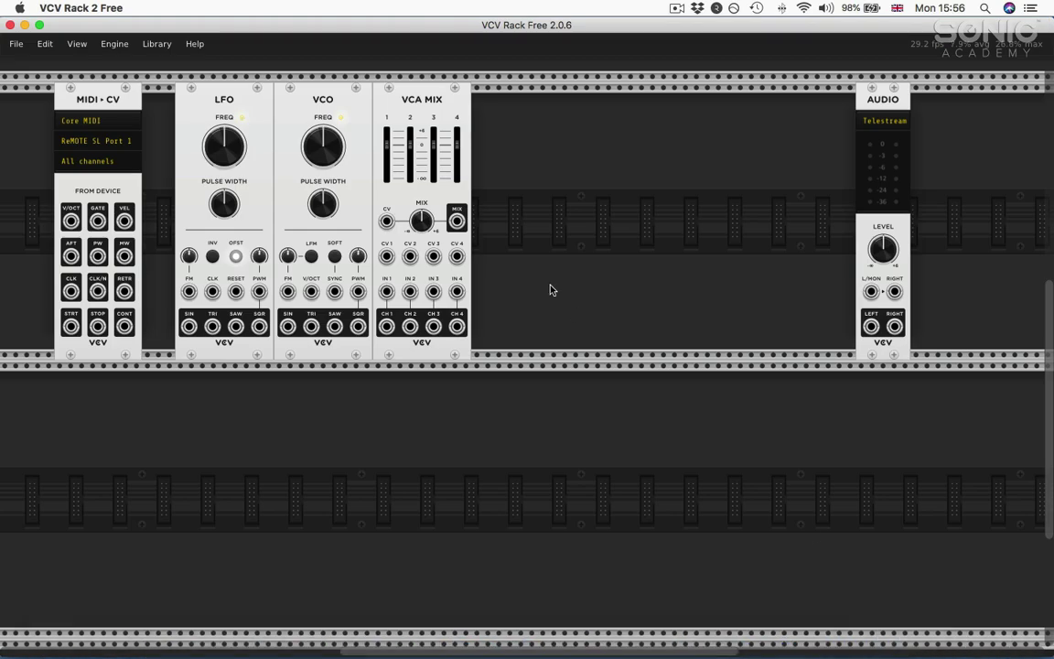
right_click(550, 291)
left_click(318, 108)
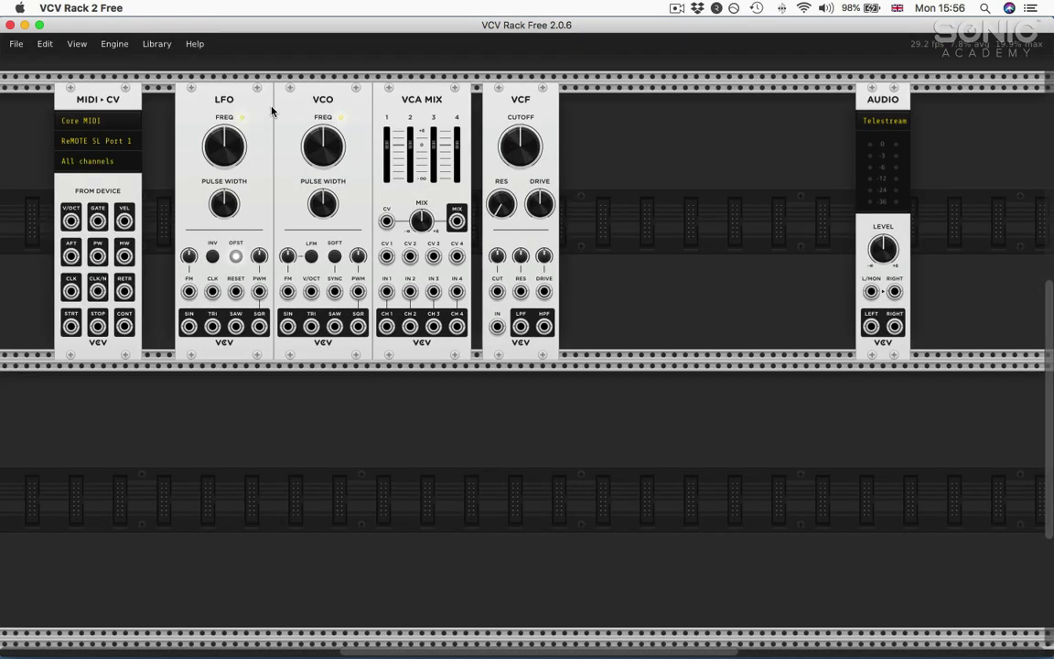
right_click(565, 180)
left_click(327, 147)
right_click(674, 137)
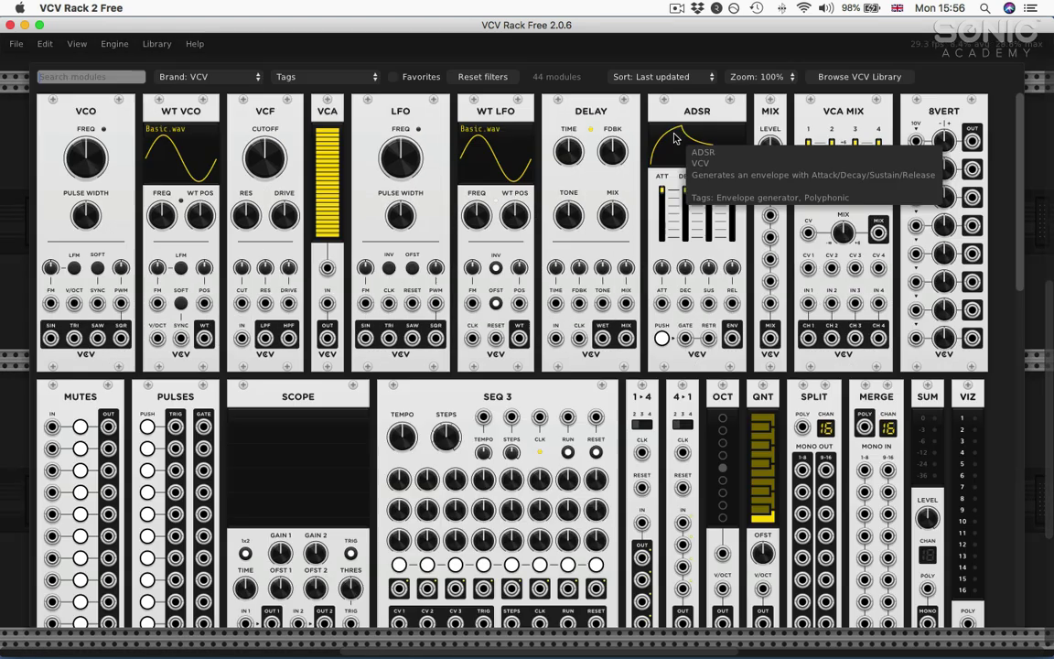
left_click(673, 138)
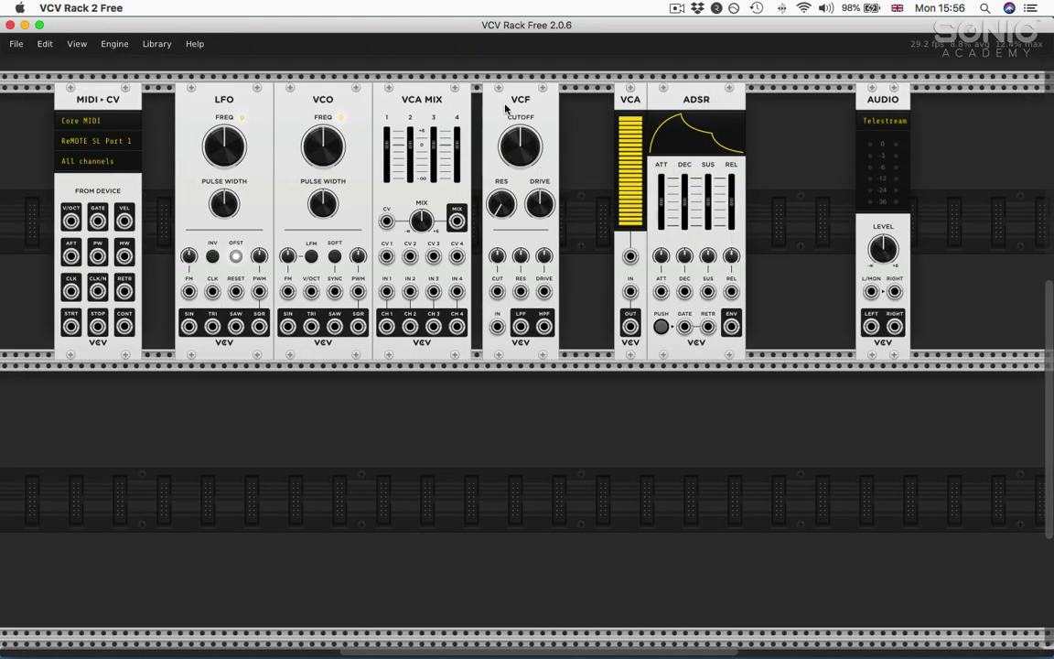
left_click_drag(509, 108, 497, 108)
left_click_drag(621, 102, 561, 112)
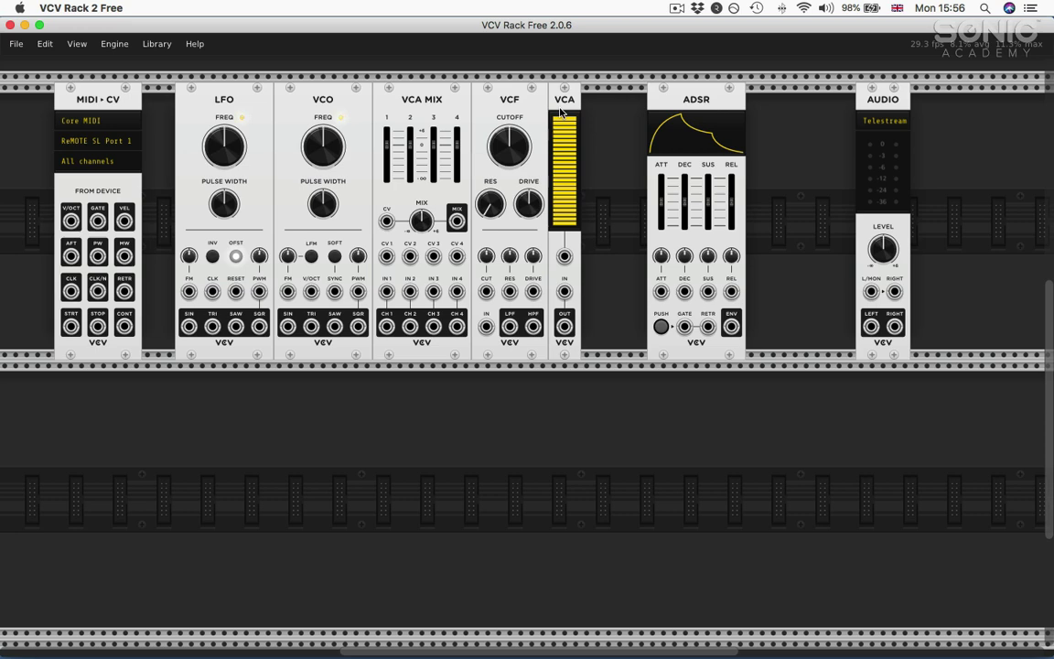
left_click_drag(717, 102, 603, 114)
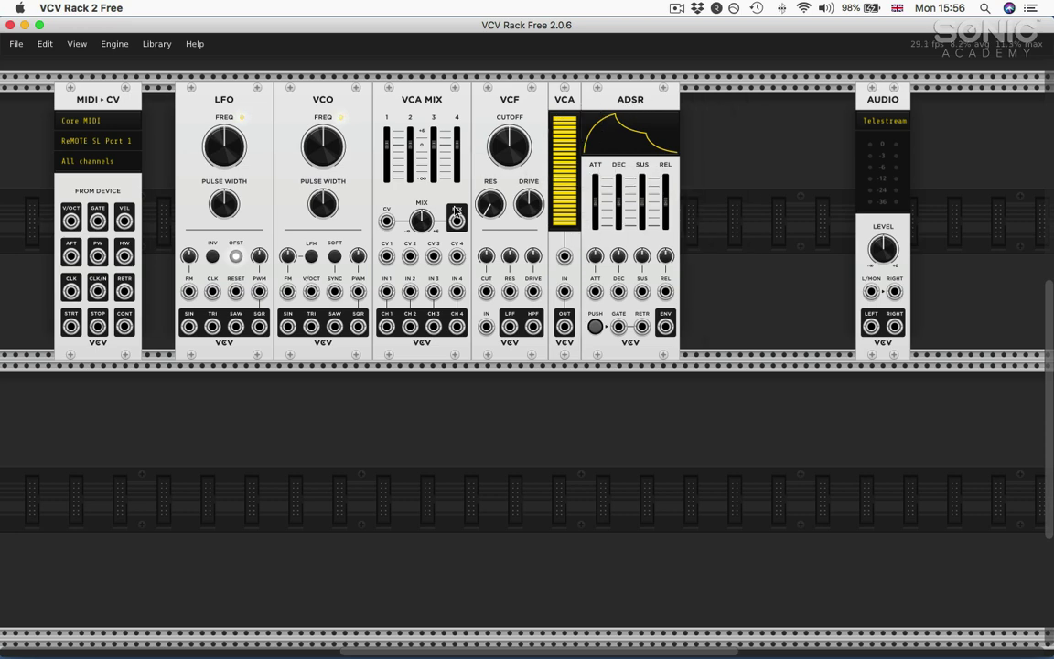
left_click(765, 641)
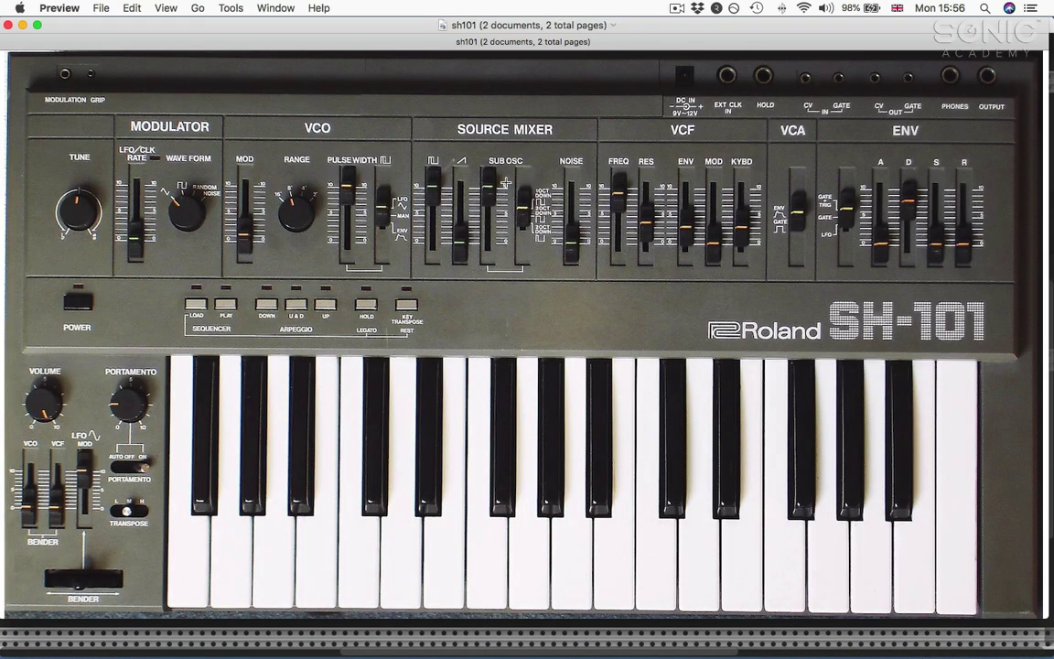
Step: With the Noise module in the rack, cable WHITE to VCA MIX IN 4, VCO SQR to IN 1, SAW to IN 2
mouse_move(765, 645)
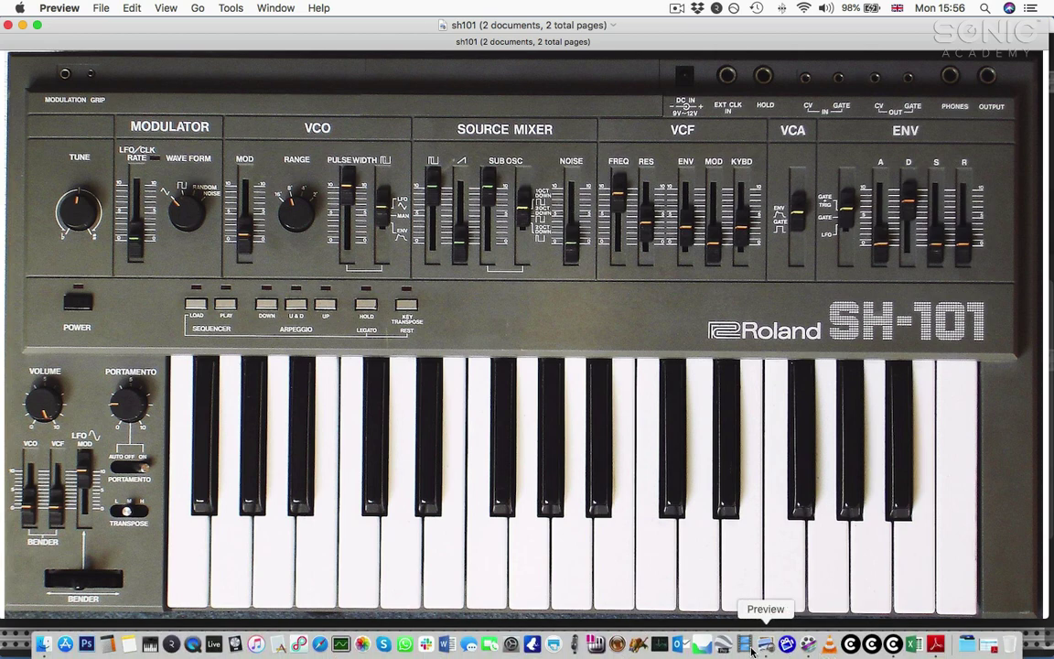
left_click(892, 645)
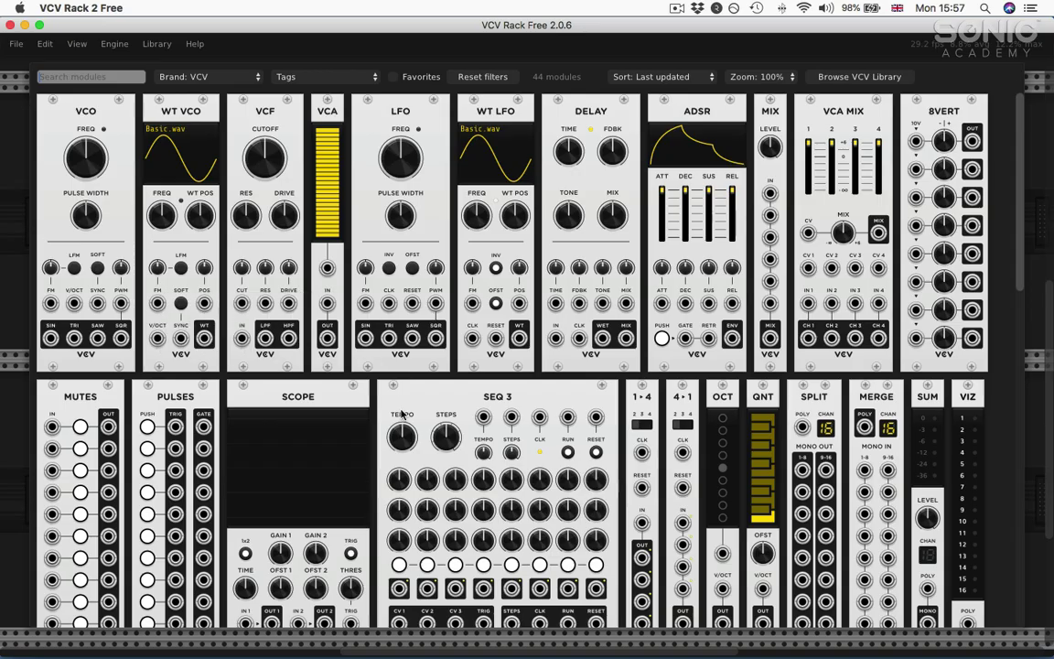
scroll(512, 494, "down", 5)
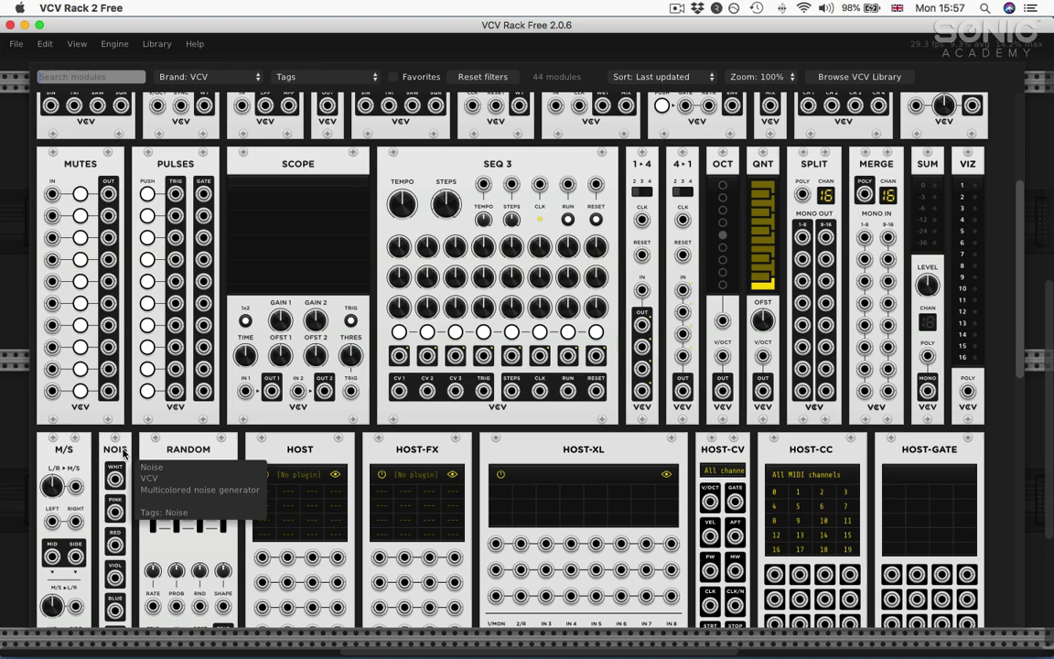
key("Escape")
mouse_move(229, 209)
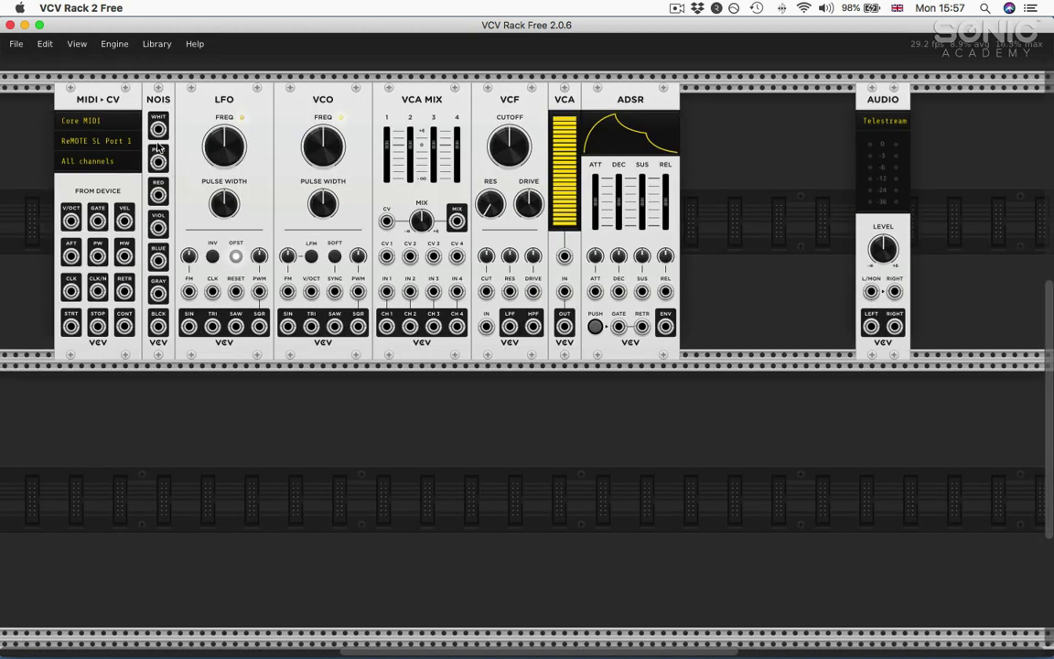
left_click_drag(159, 129, 456, 291)
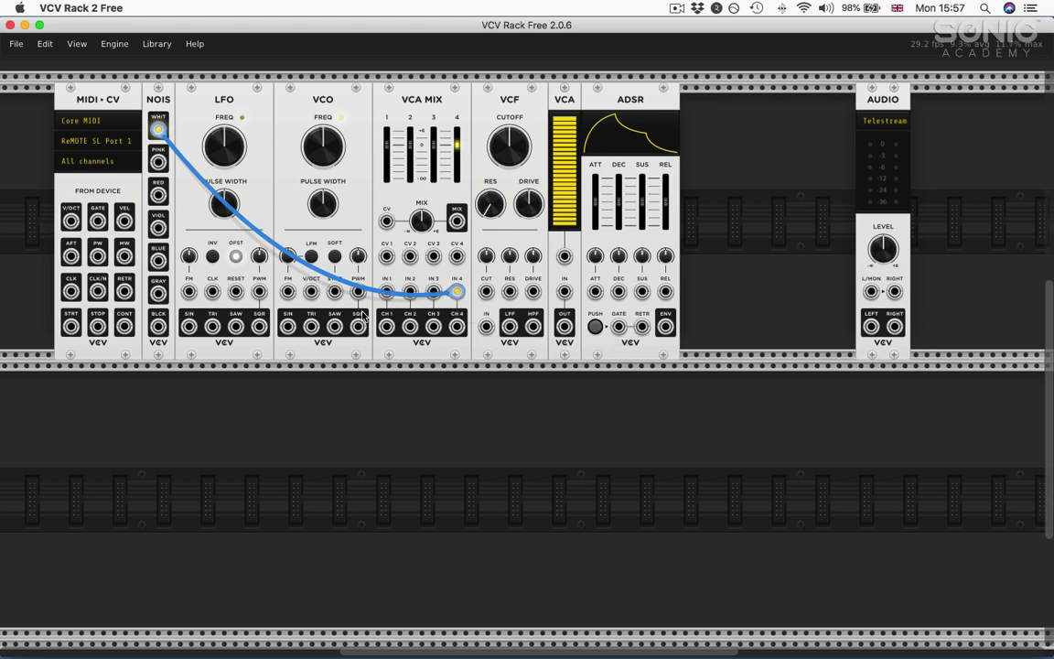
left_click_drag(358, 326, 386, 291)
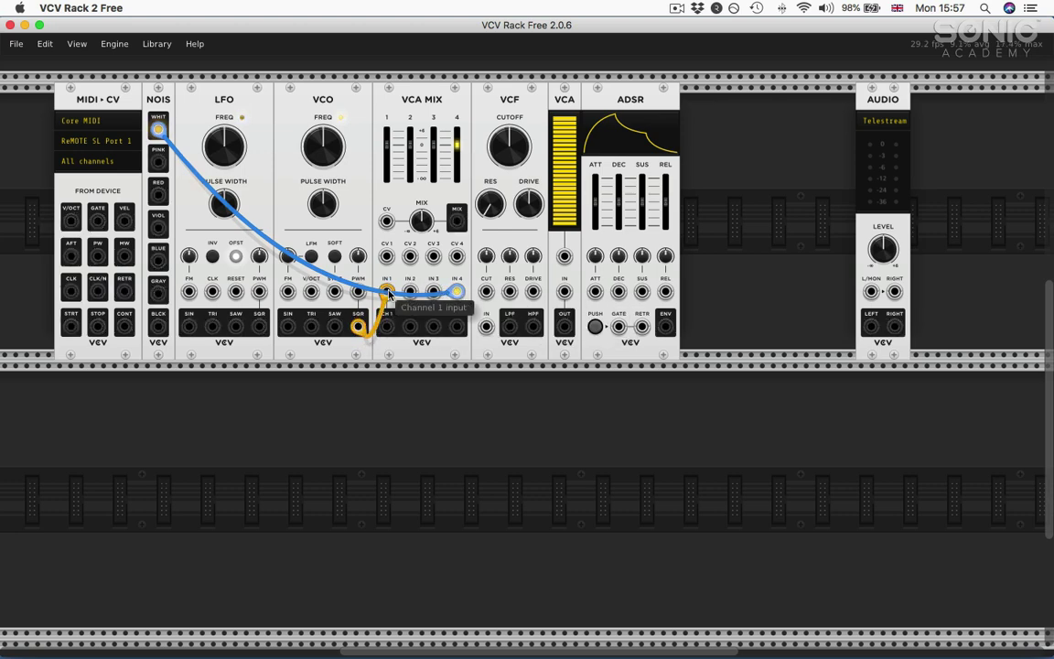
left_click_drag(335, 327, 409, 291)
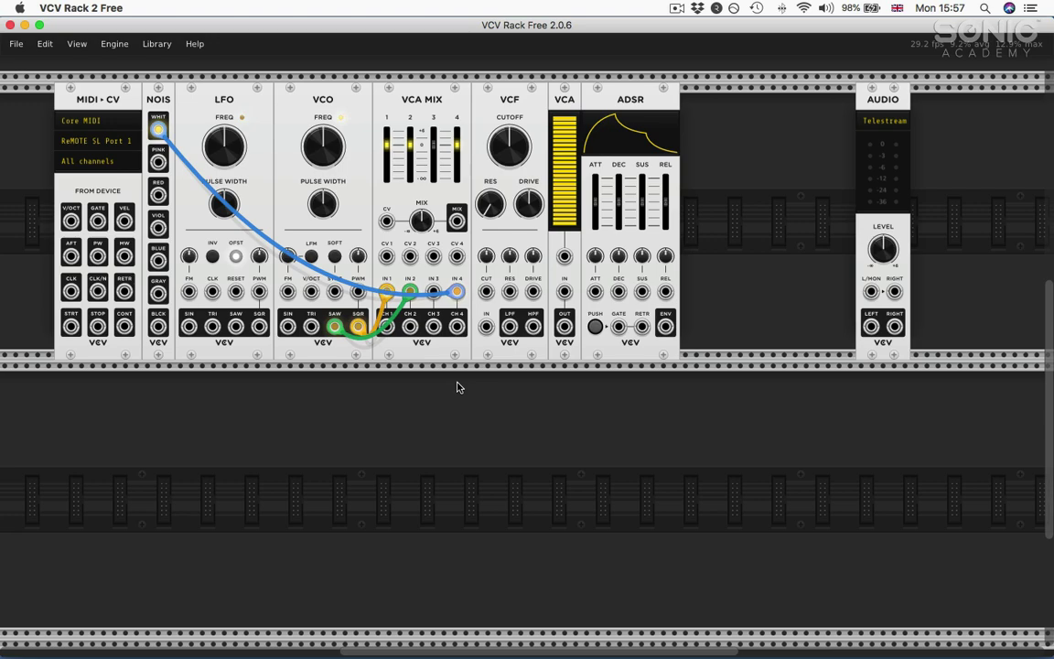
Step: Filter the module browser to all brands and the Clock modulator tag, then add RGATE
key("Return")
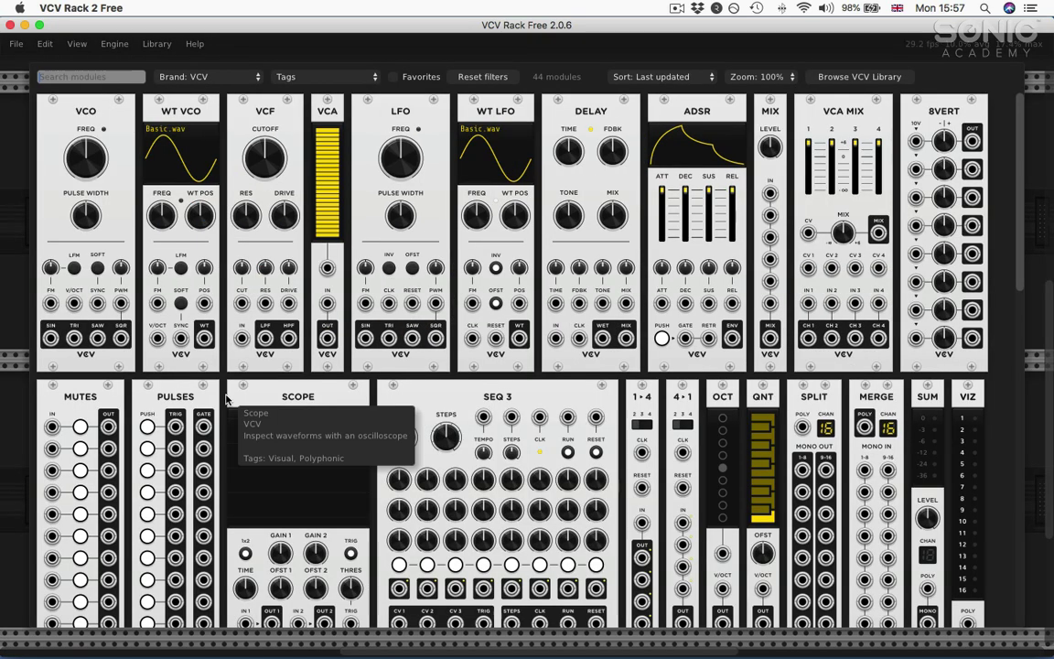
left_click(209, 72)
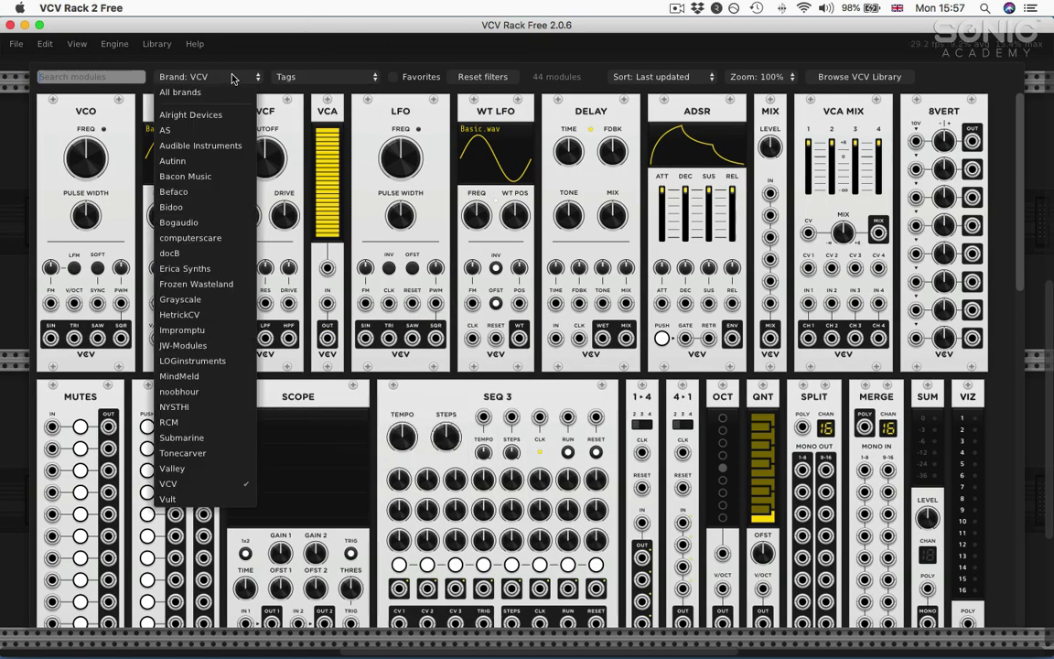
left_click(196, 83)
left_click(336, 78)
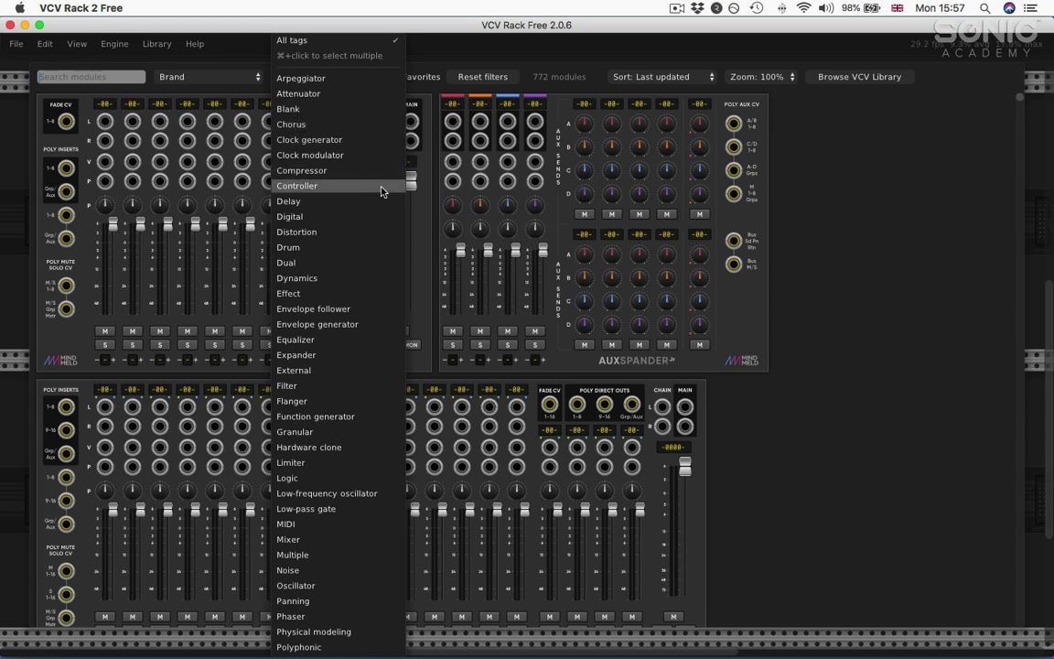
left_click(363, 156)
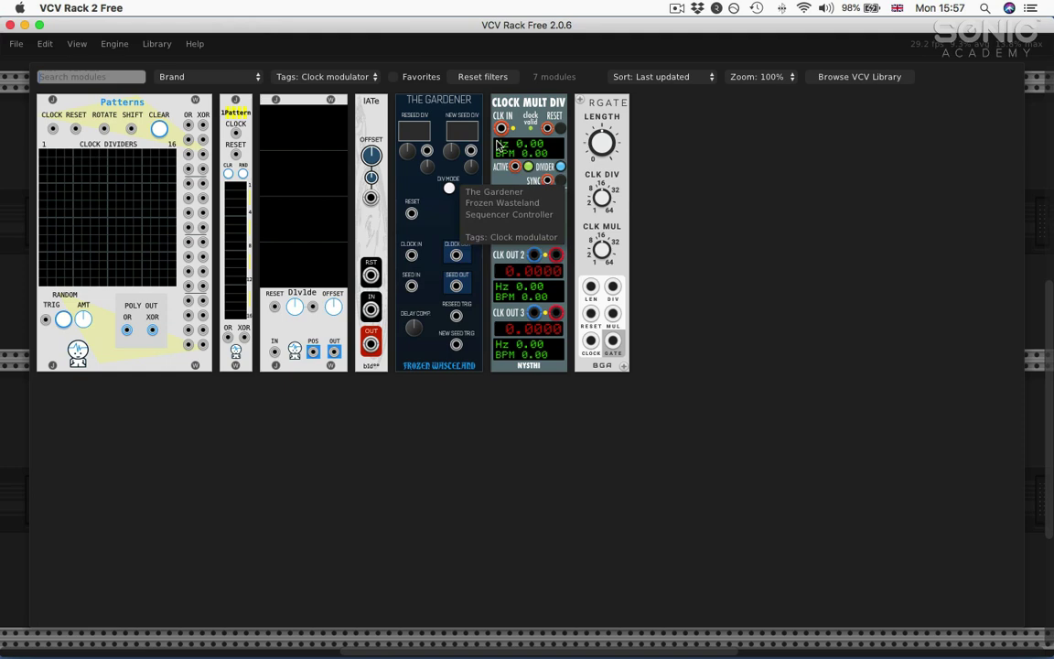
left_click(608, 108)
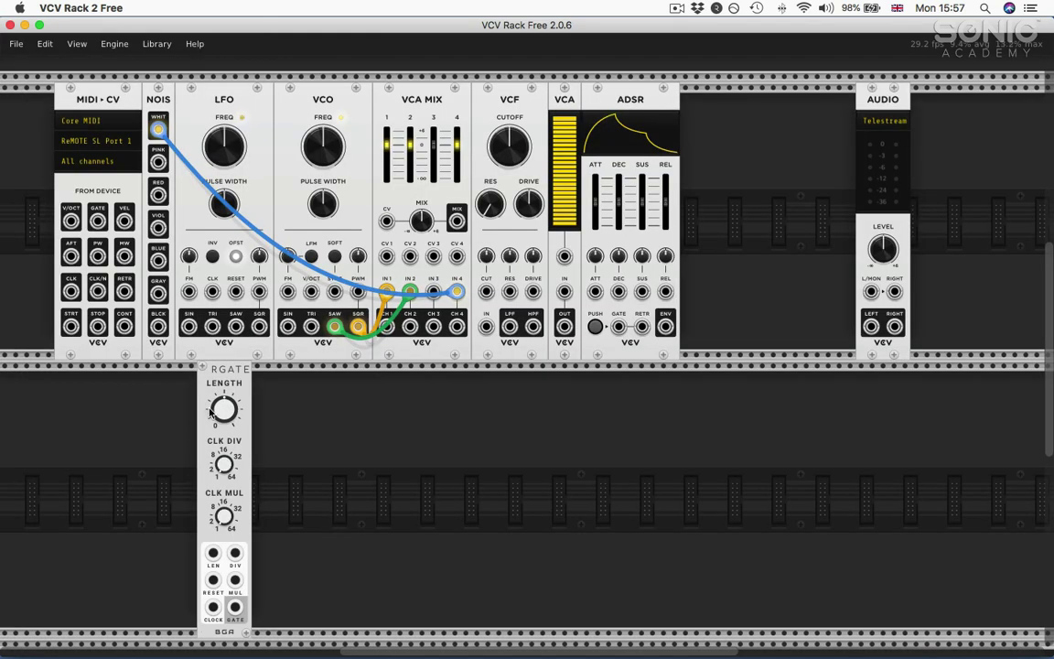
mouse_move(228, 417)
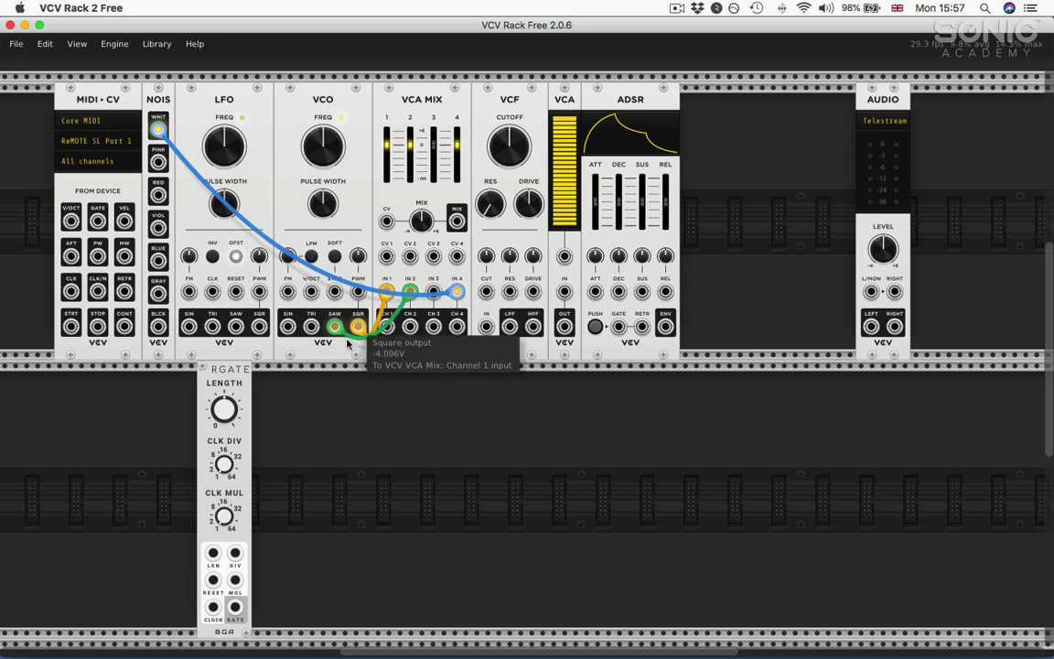
Step: Patch SQR→RGATE clock, RGATE→mixer IN 3, mixer→VCF, ADSR→VCA CV, MIDI gate→ADSR, MIDI pitch→VCO
left_click_drag(214, 608, 358, 328)
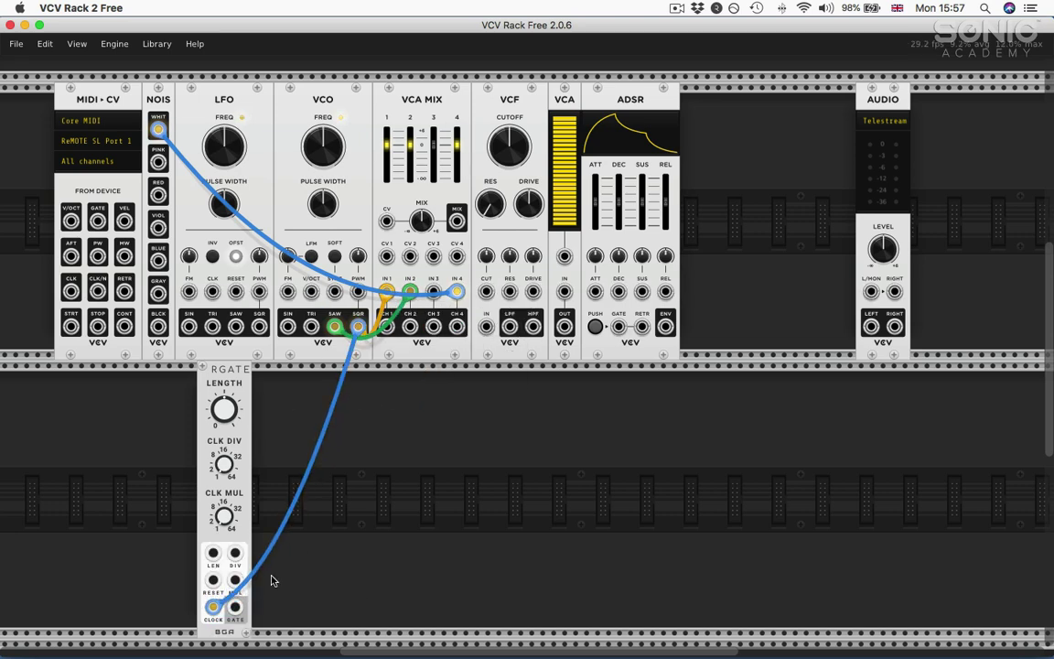
left_click_drag(236, 623, 433, 291)
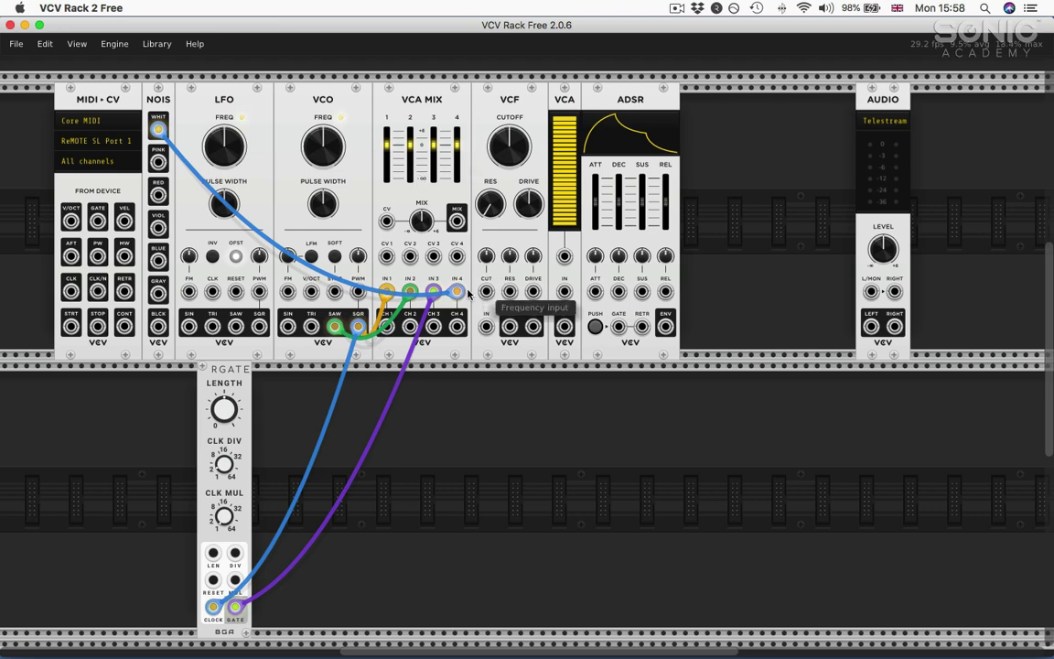
left_click_drag(457, 221, 873, 291)
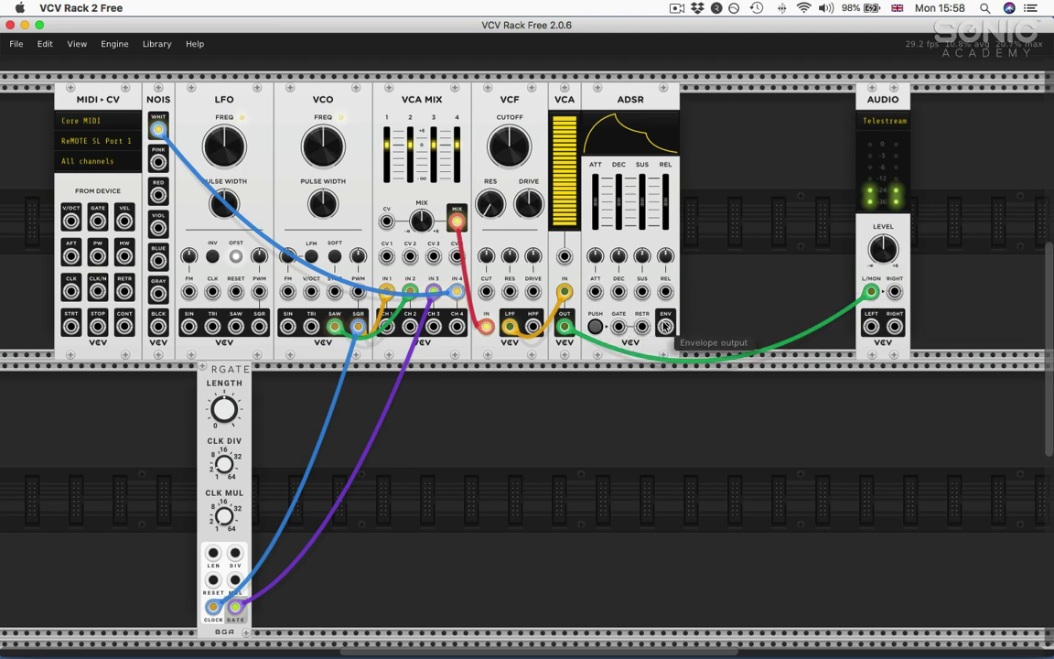
left_click_drag(666, 326, 565, 257)
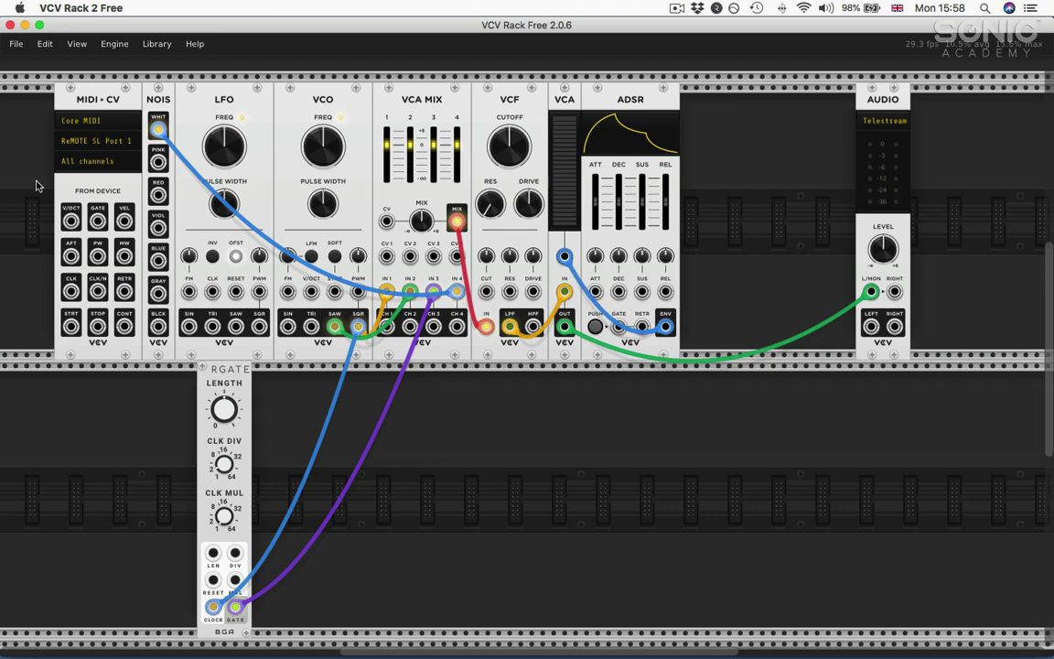
left_click_drag(98, 221, 618, 327)
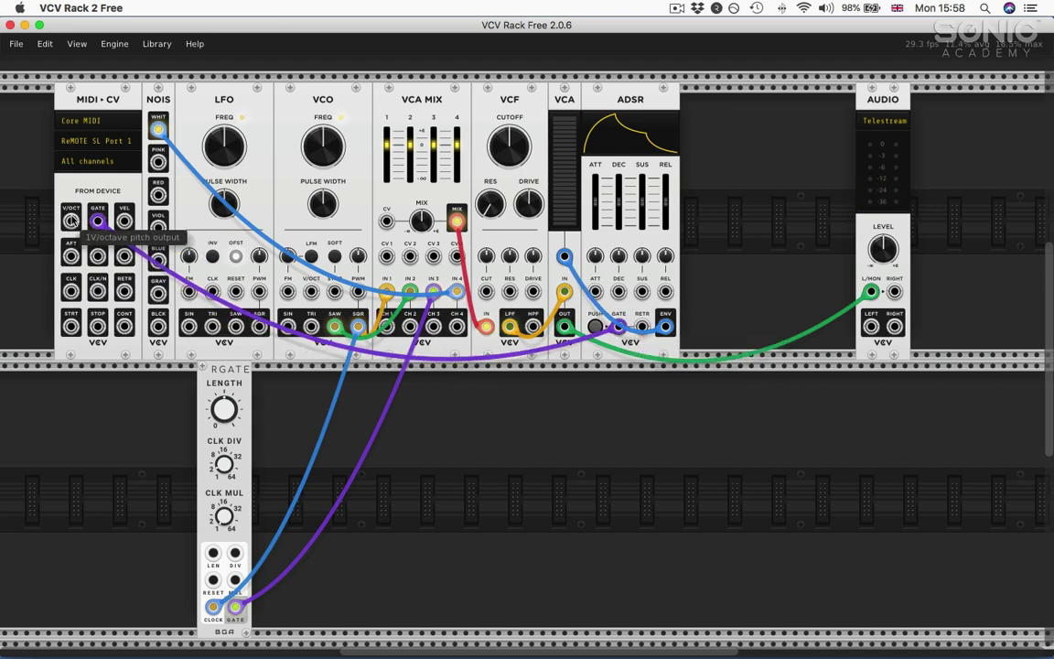
left_click_drag(70, 220, 312, 293)
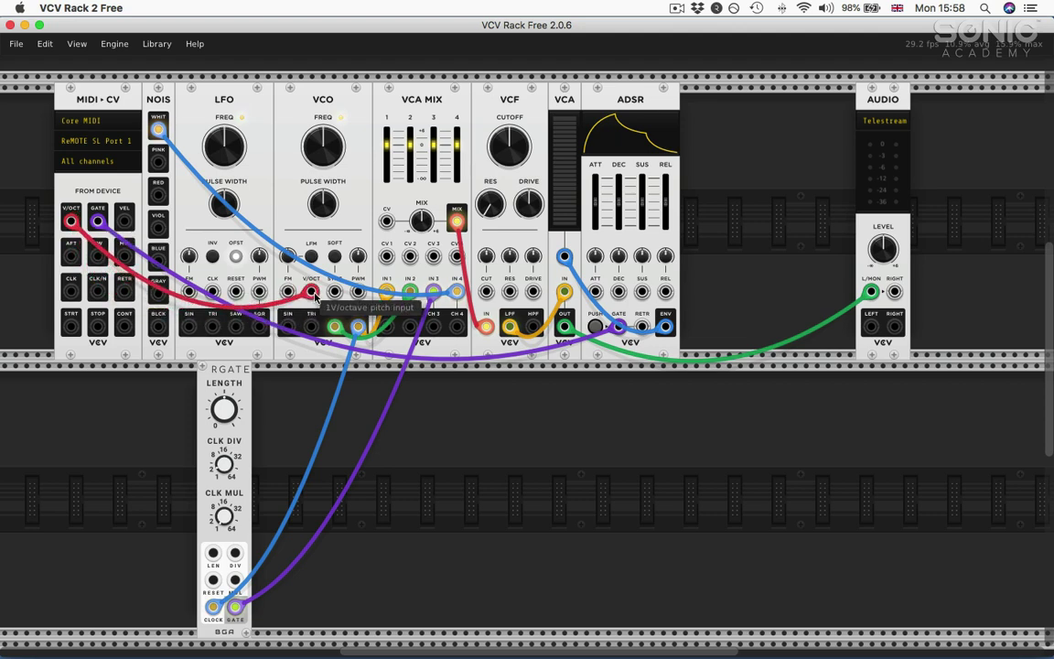
Step: Set ADSR decay to 100 ms, filter cutoff to about 871 Hz and mixer channel 3 to about -36 dB
left_click_drag(631, 212, 630, 204)
left_click_drag(510, 144, 510, 109)
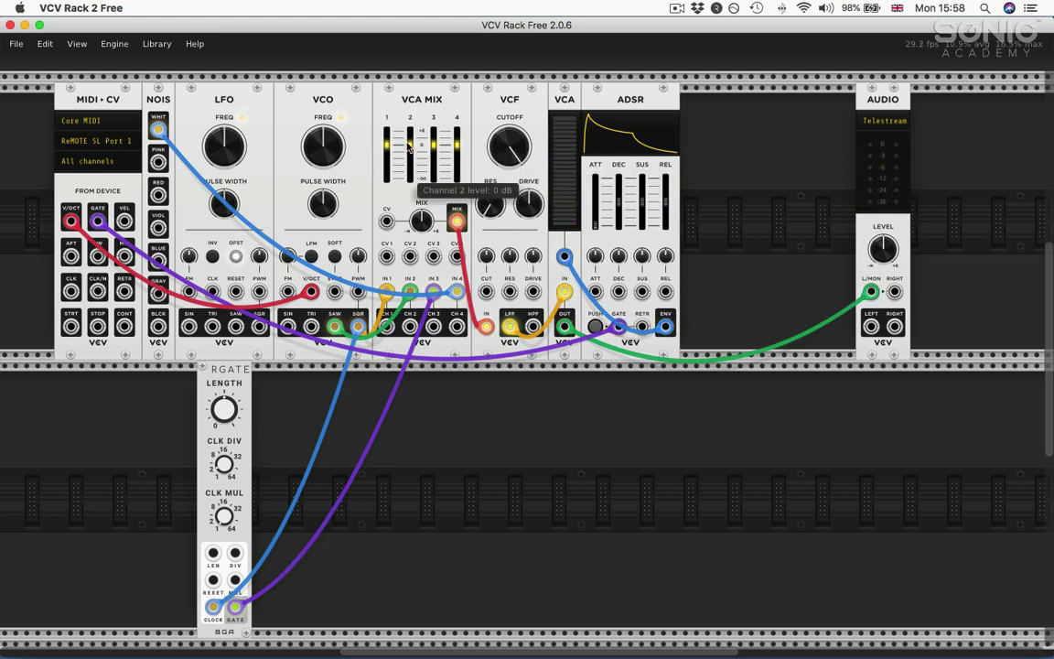
mouse_move(433, 141)
left_mouse_down()
mouse_move(433, 176)
mouse_move(432, 145)
left_mouse_up()
Step: Raise the filter drive to about 118%, sweep the cutoff down, and nudge RGATE left
mouse_move(459, 151)
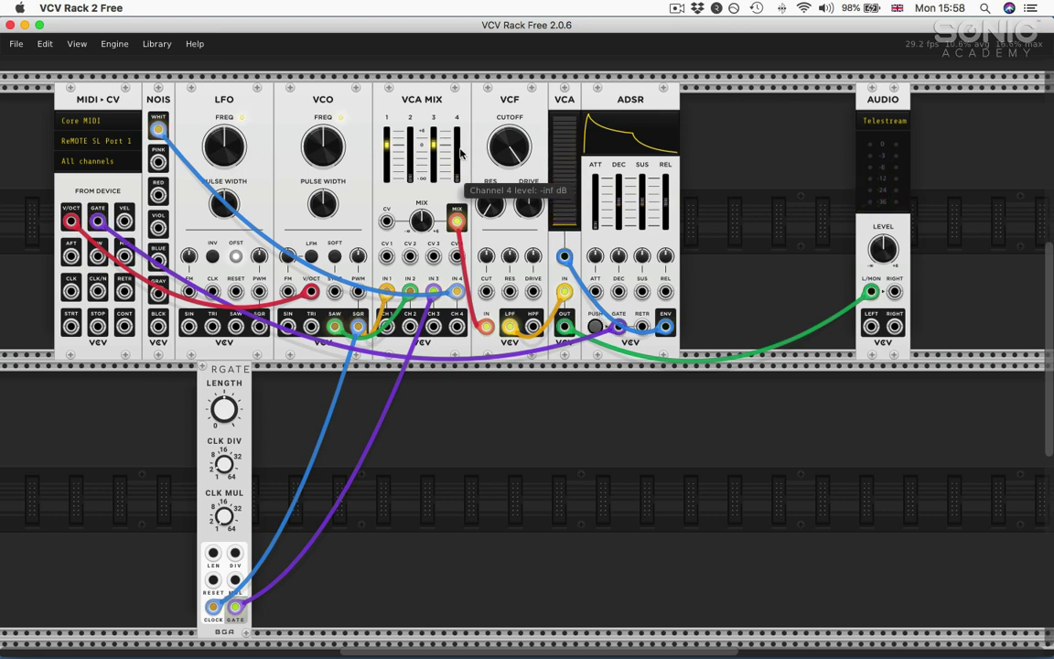
mouse_move(526, 208)
left_click_drag(526, 209, 527, 203)
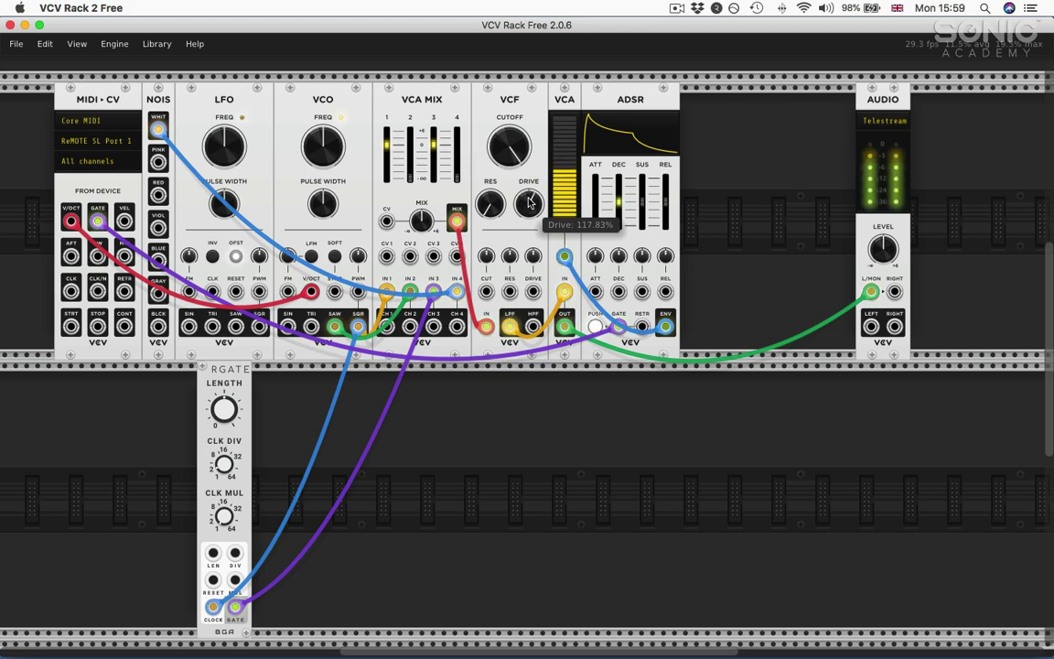
mouse_move(500, 163)
mouse_move(499, 162)
left_mouse_down()
mouse_move(500, 205)
mouse_move(500, 161)
left_mouse_up()
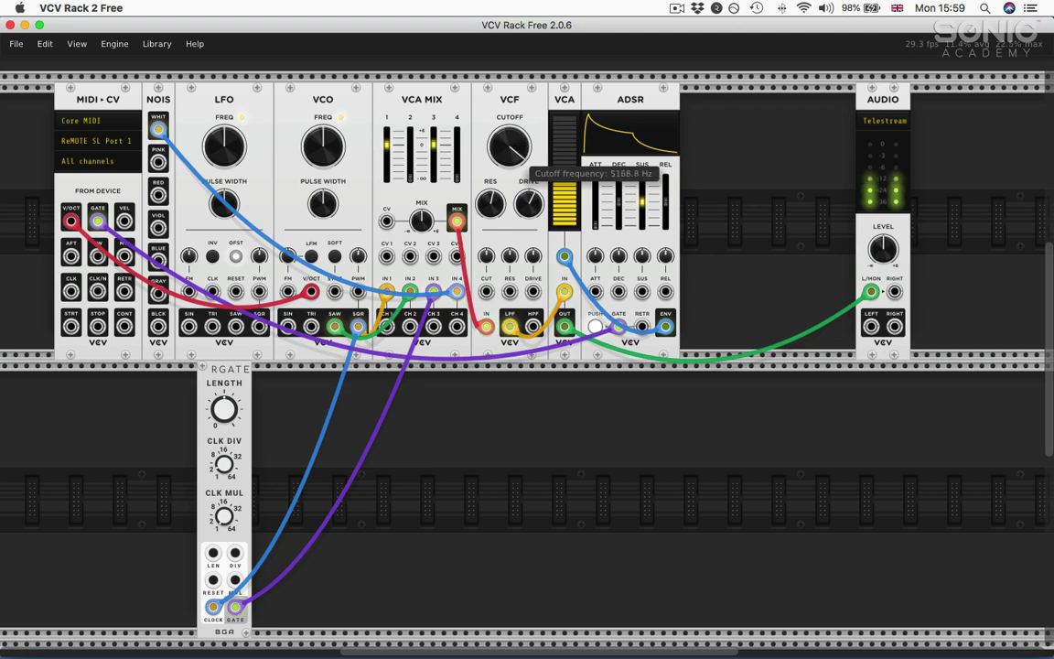
left_click_drag(529, 203, 503, 139)
left_click_drag(221, 373, 198, 374)
left_click(767, 578)
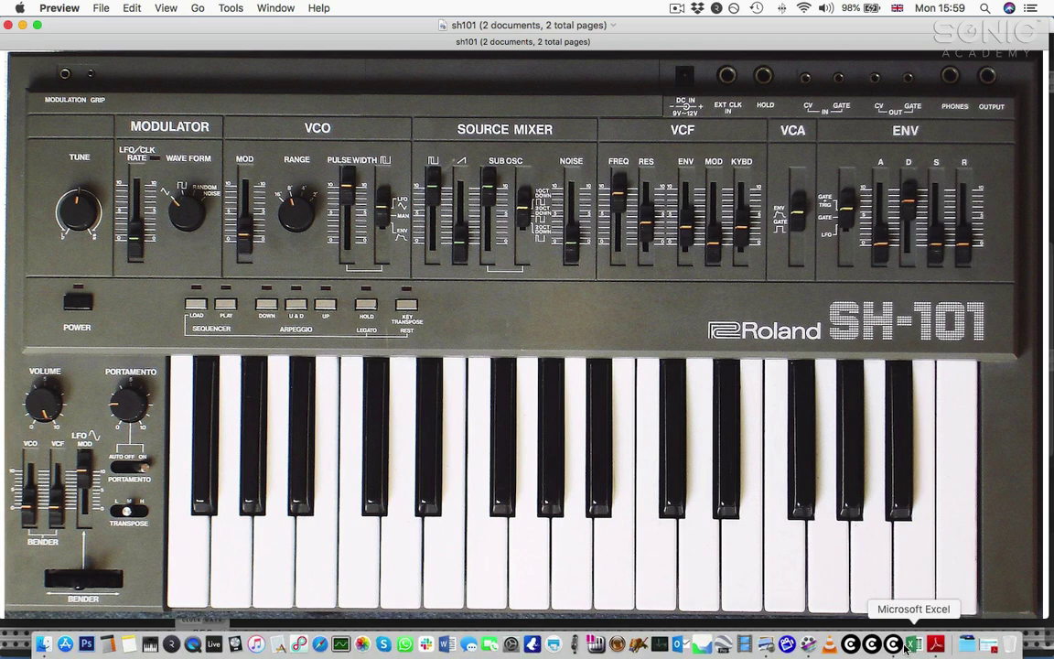
left_click(822, 584)
Step: Filter the module browser to the Switch tag and Bogaudio brand, and add the 8:1 switch
mouse_move(235, 144)
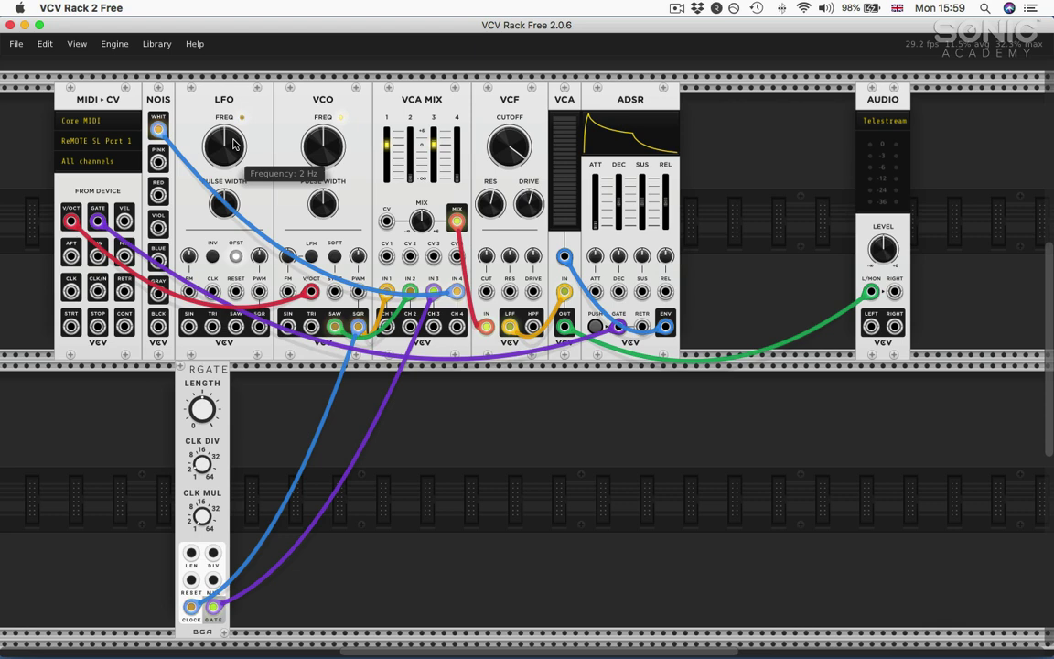
right_click(138, 417)
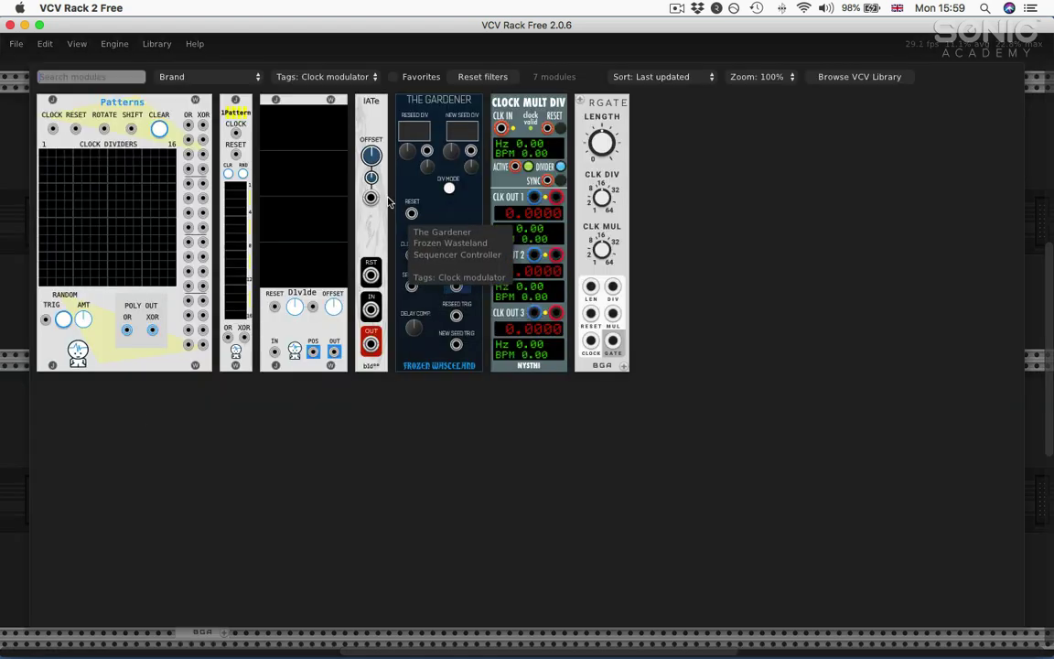
left_click(334, 77)
scroll(343, 540, "down", 5)
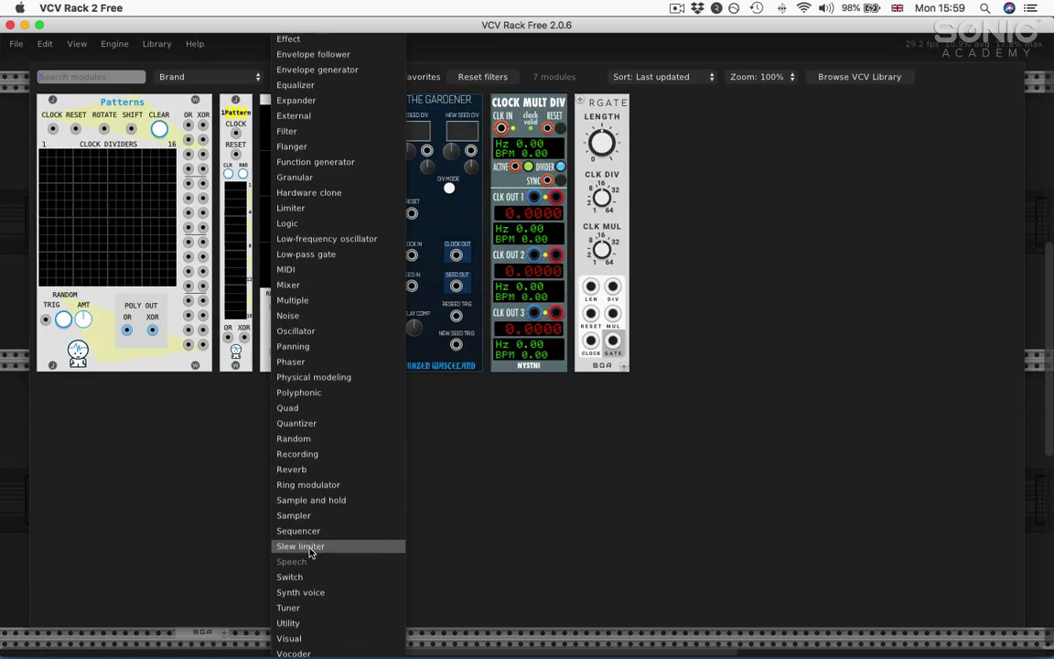
left_click(312, 574)
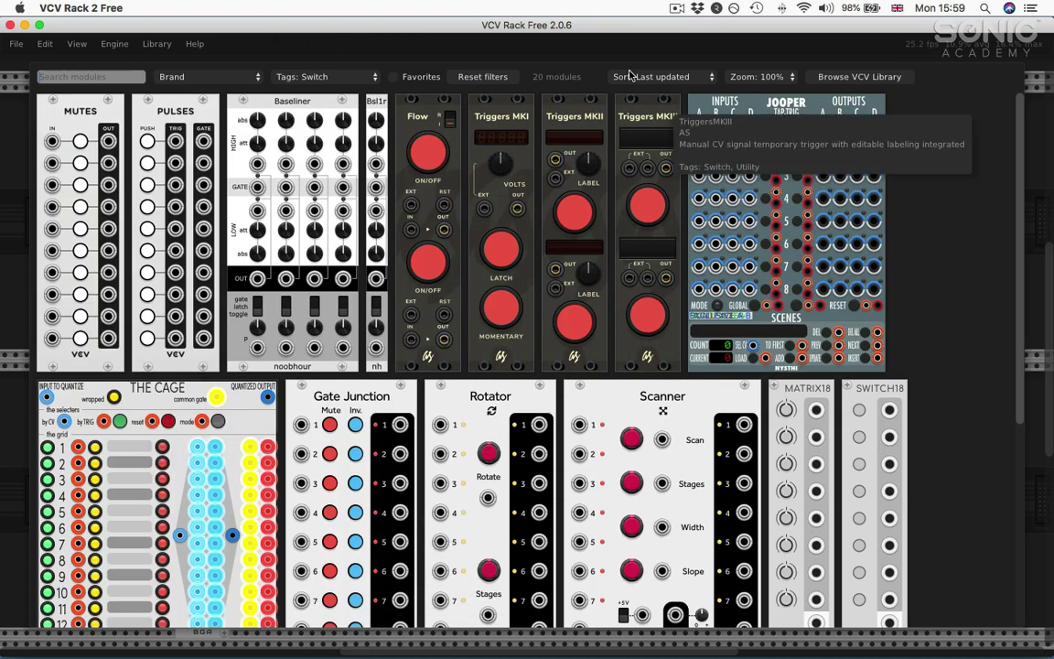
left_click(215, 81)
left_click(178, 222)
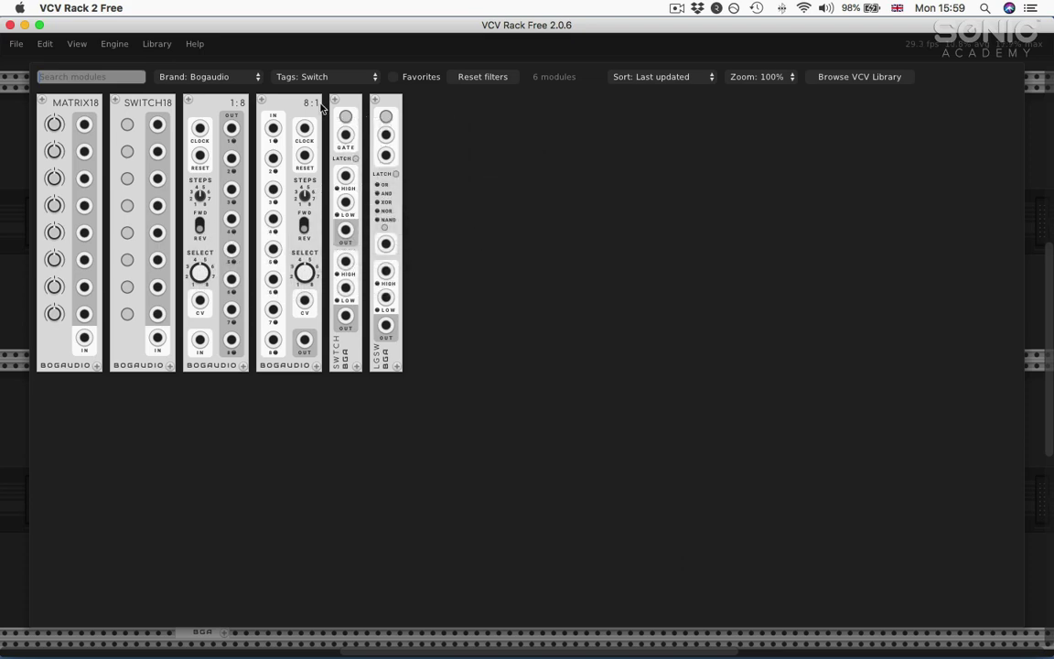
left_click(291, 119)
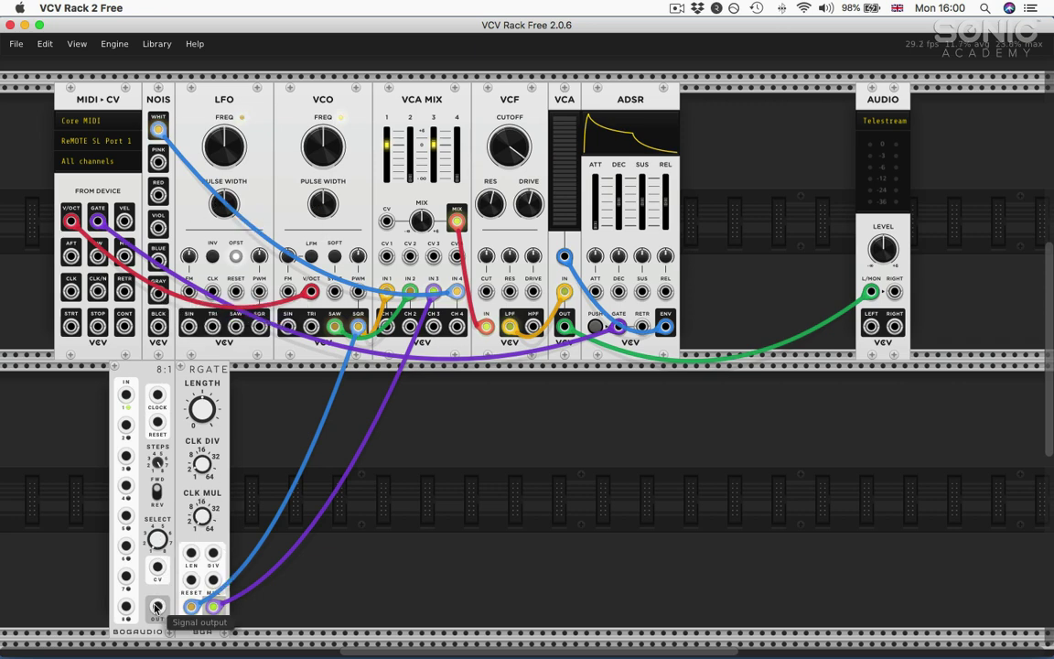
Step: Cable 8:1 OUT to VCF cutoff and VCO FM; LFO TRI, LFO SQR, white noise to inputs 1, 2, 4
left_click_drag(157, 606, 486, 291)
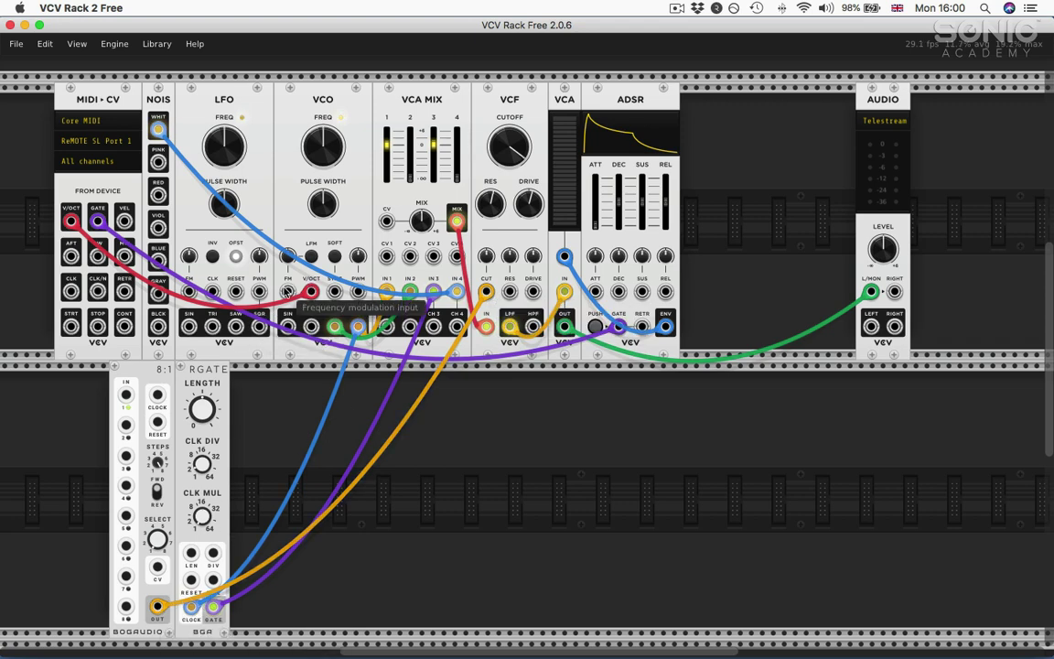
left_click_drag(288, 291, 157, 606)
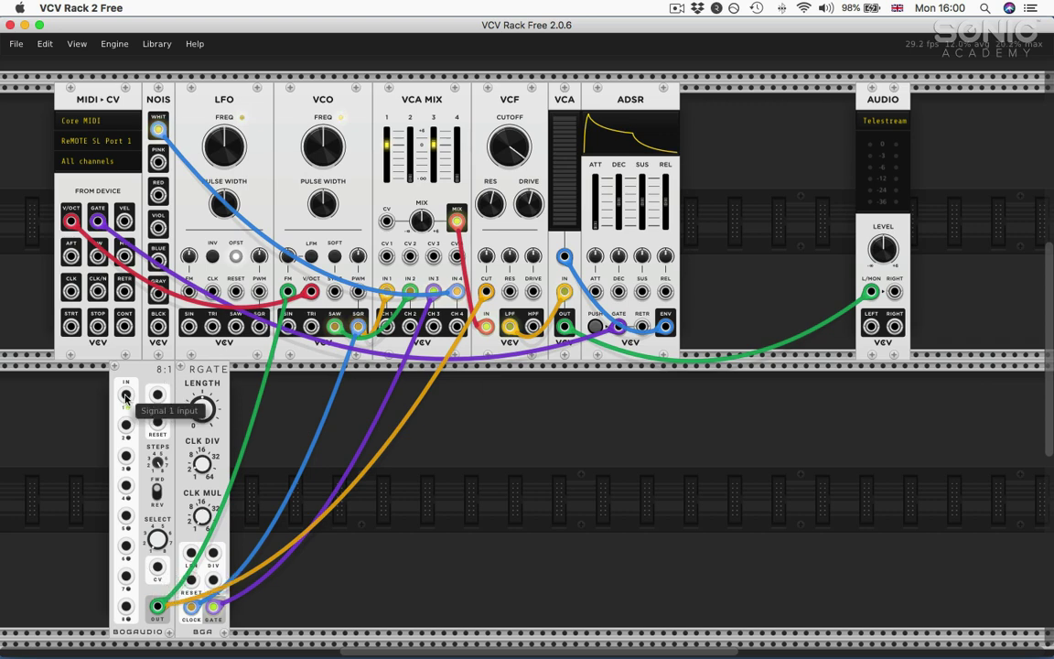
left_click_drag(212, 326, 126, 395)
left_click_drag(260, 327, 126, 423)
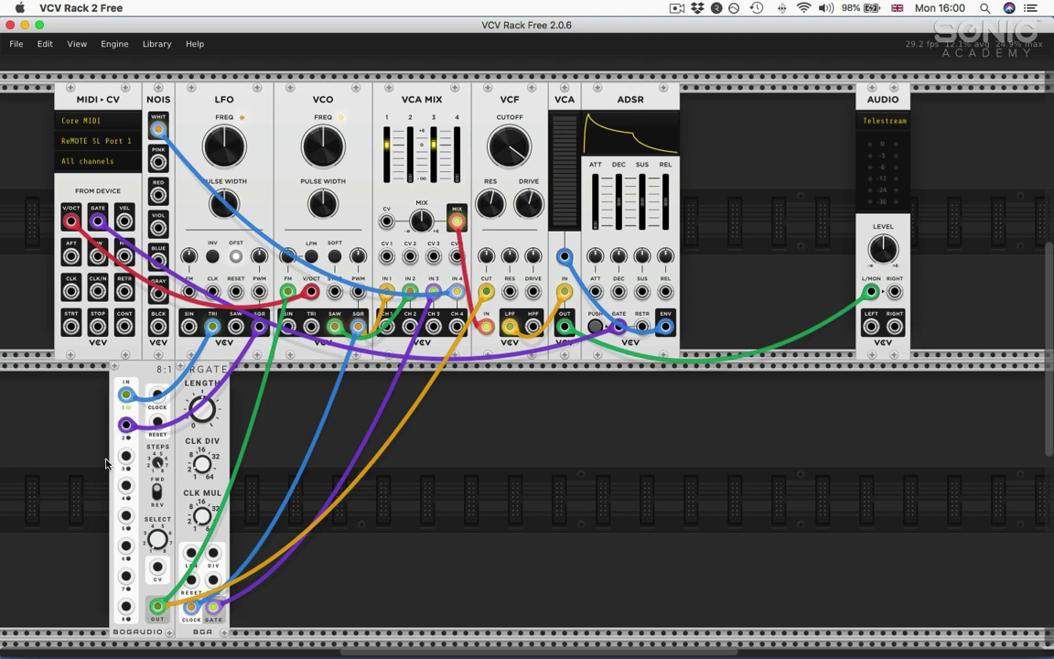
left_click_drag(125, 485, 158, 130)
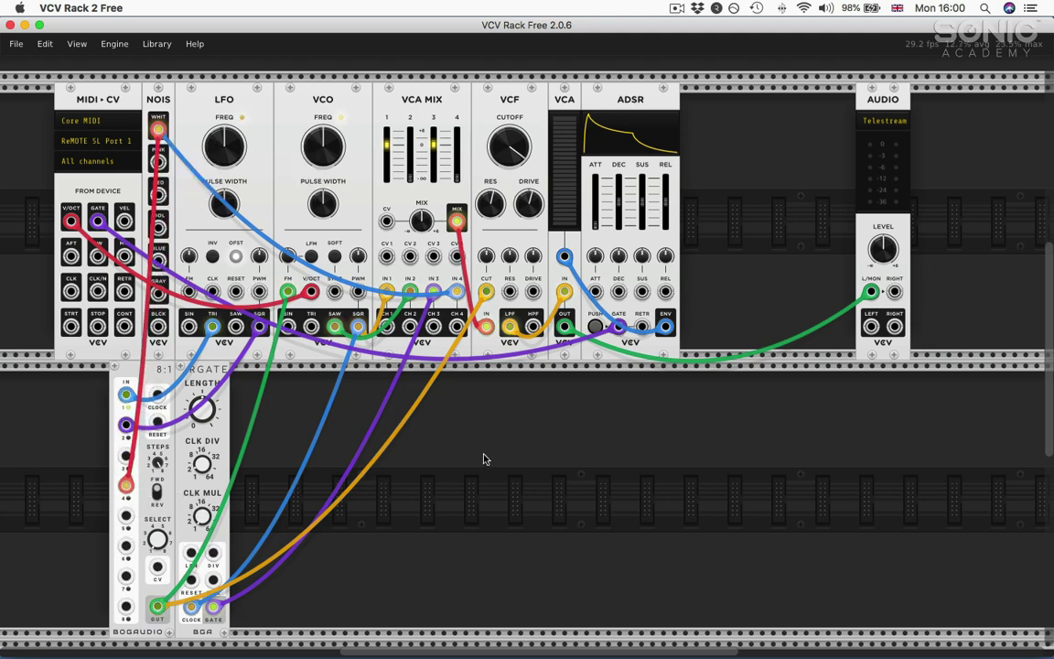
Step: Add an S&H module from the sample-and-hold tag and place it left of the 8:1 switch
right_click(442, 421)
left_click(306, 78)
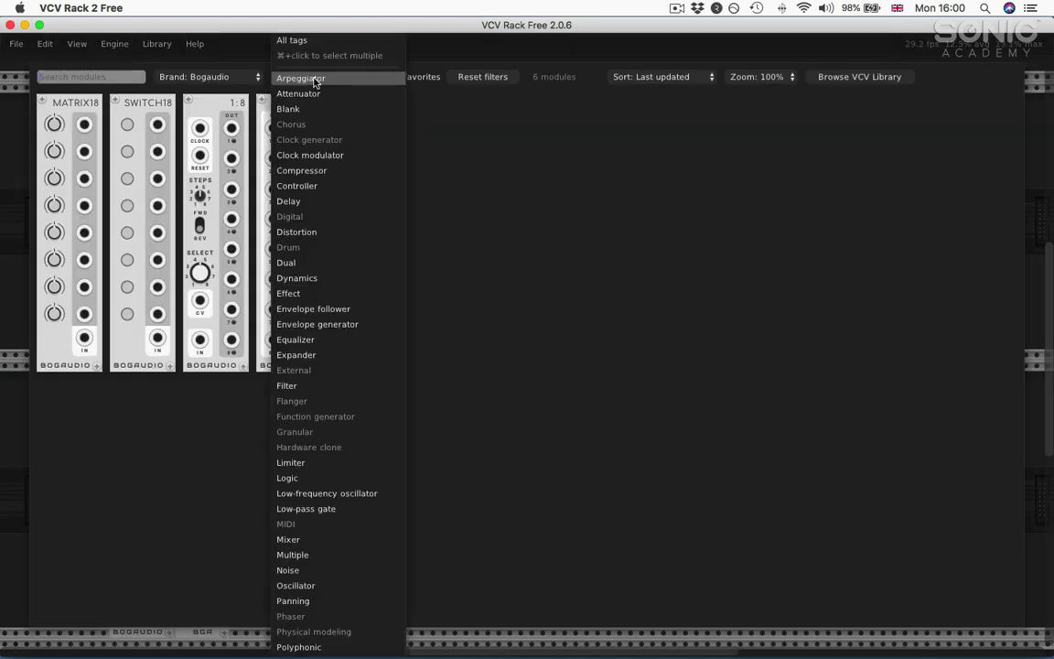
scroll(339, 540, "down", 8)
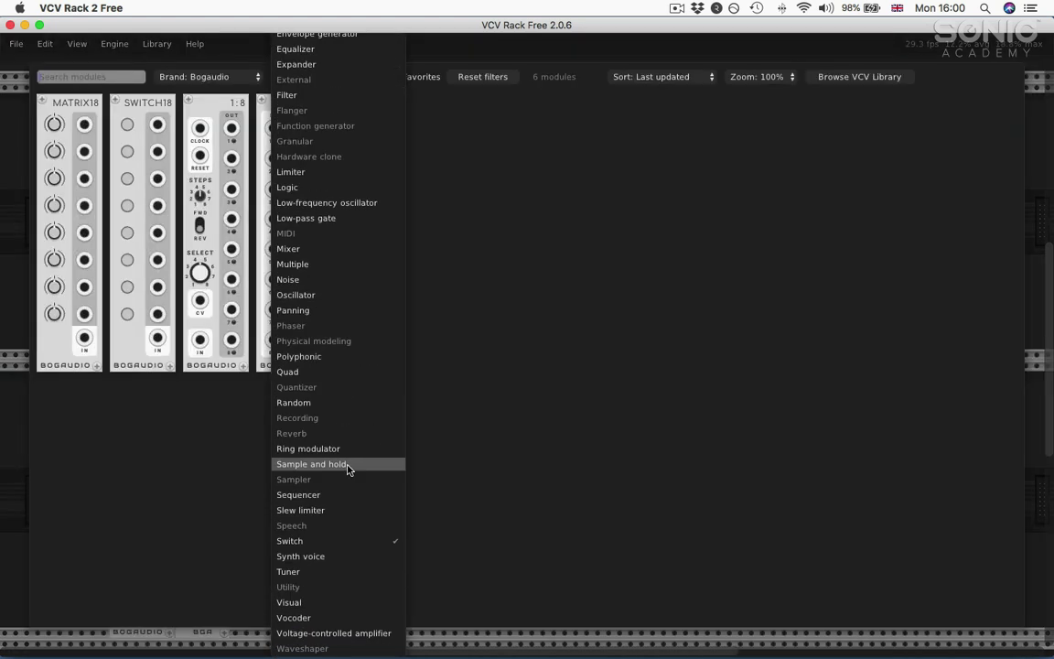
left_click(353, 467)
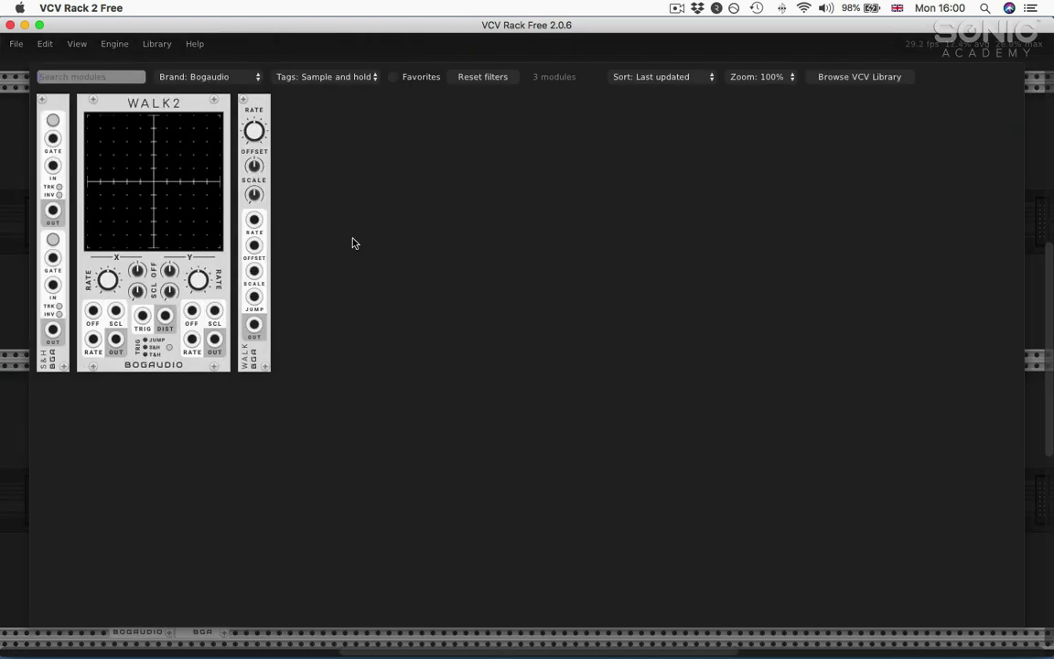
left_click(62, 108)
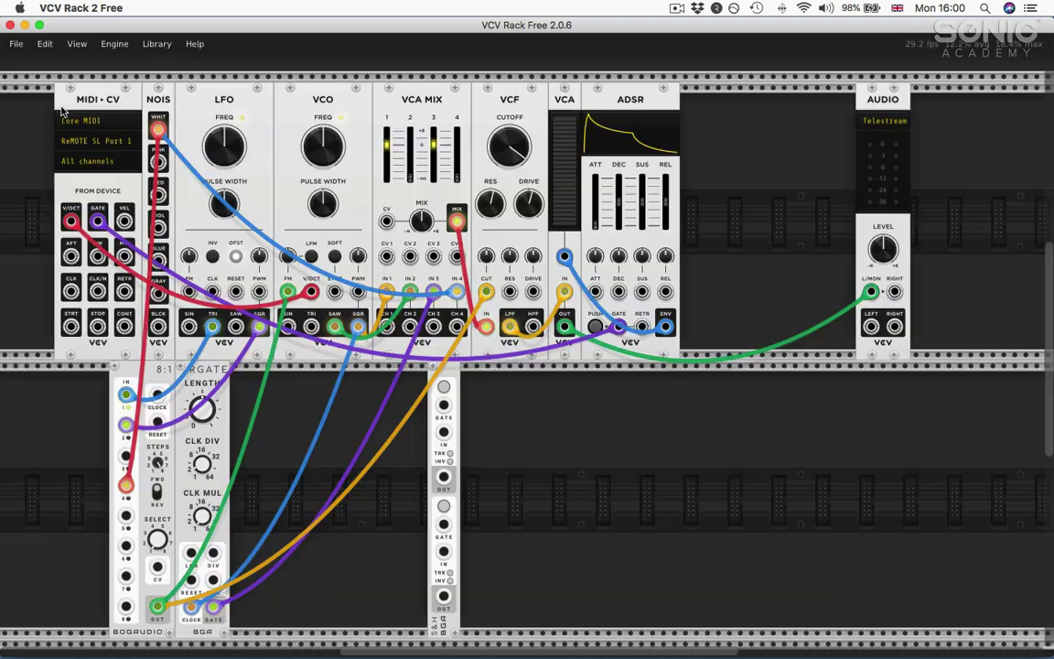
left_click_drag(447, 378, 115, 378)
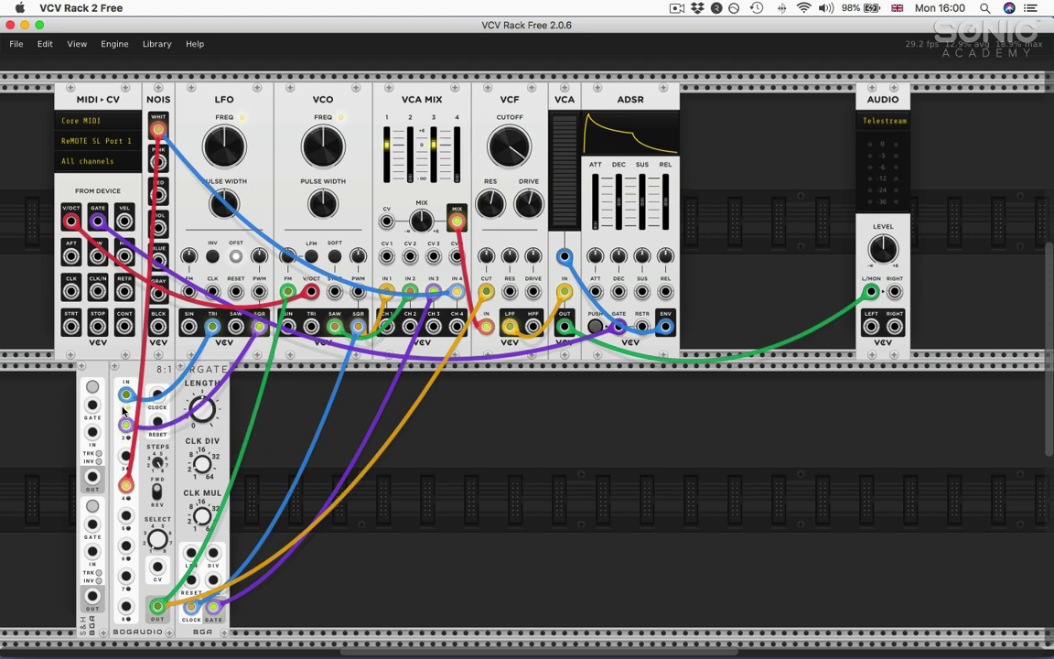
Step: Feed white noise into the S&H, clock it from LFO square, and send its output to 8:1 input 3
left_click_drag(90, 432, 158, 129)
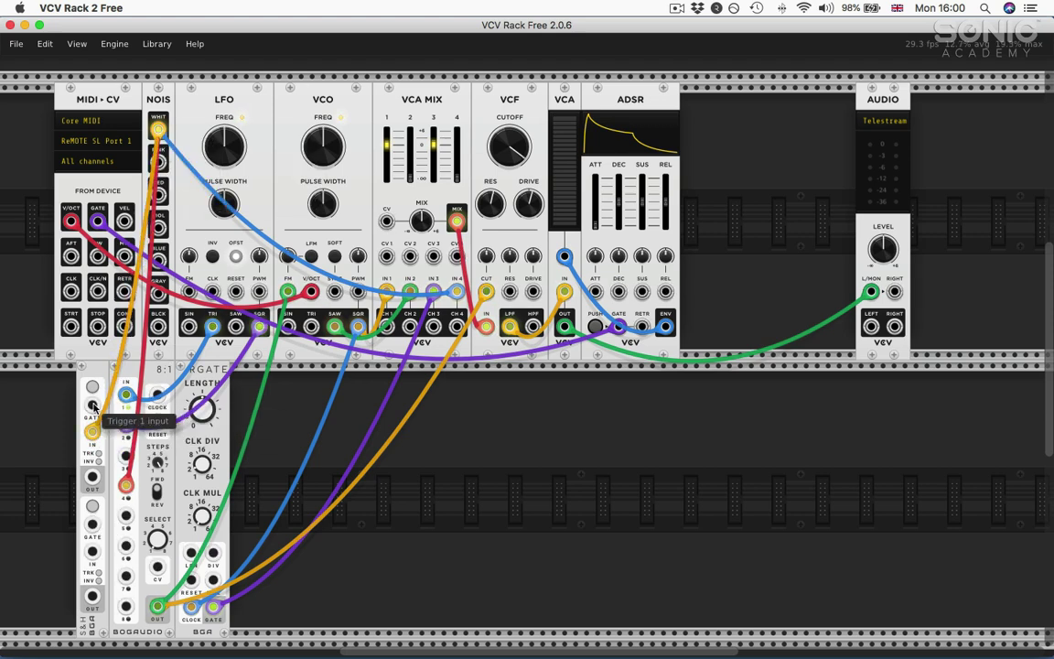
left_click_drag(92, 405, 259, 327)
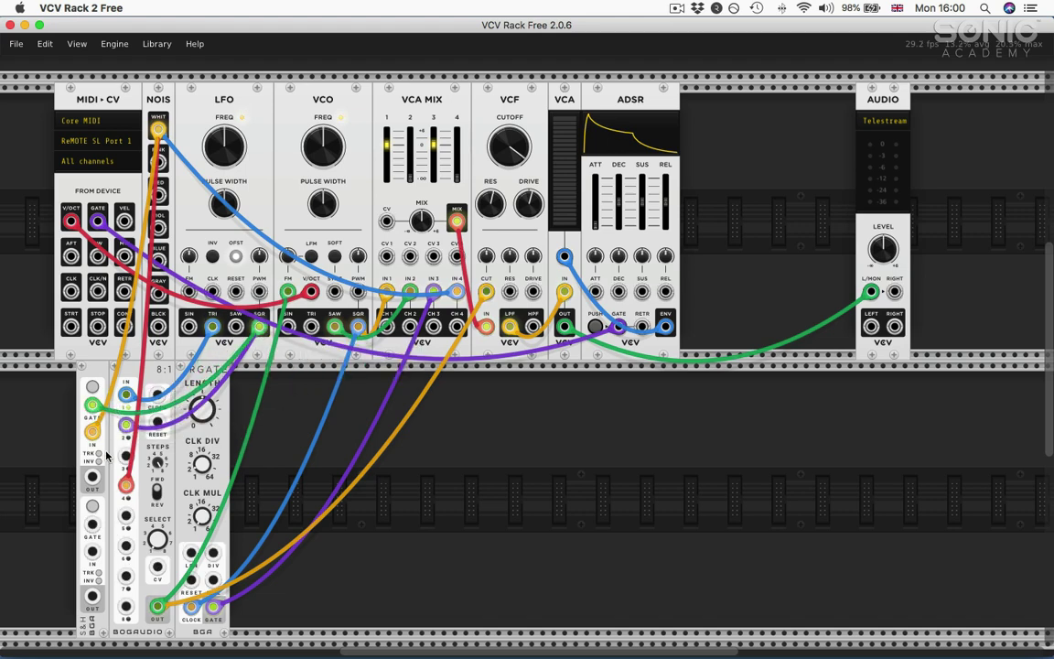
left_click_drag(93, 477, 125, 454)
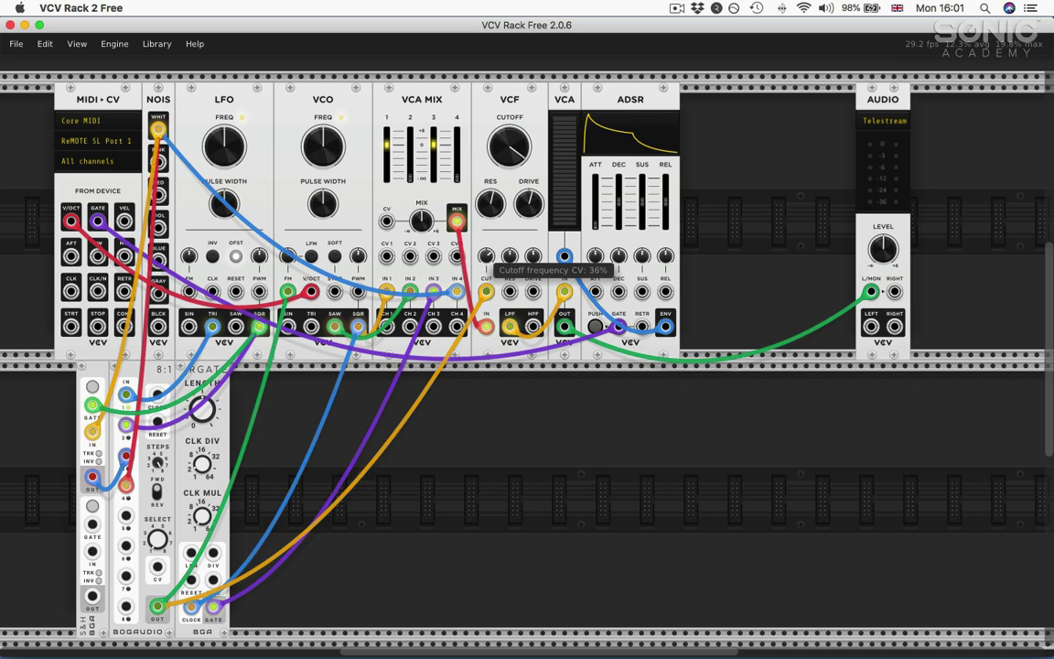
Step: Lower cutoff to ~470 Hz, set 8:1 to step 3, adjust VCO FM, zero cutoff CV, and move AUDIO beside ADSR
left_click_drag(509, 153, 510, 151)
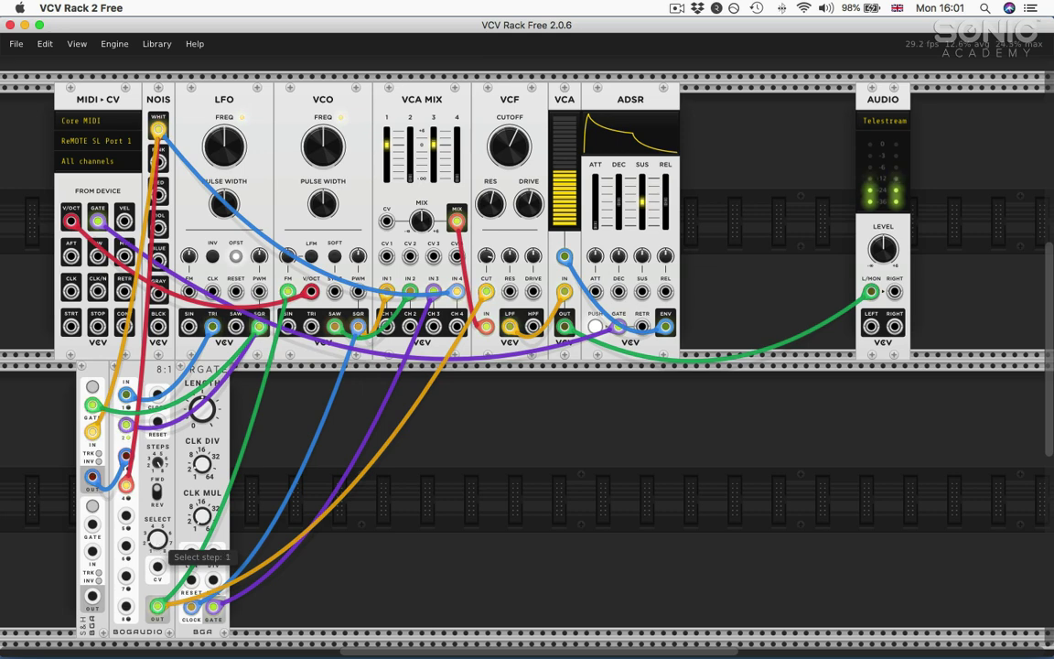
left_click_drag(157, 540, 158, 529)
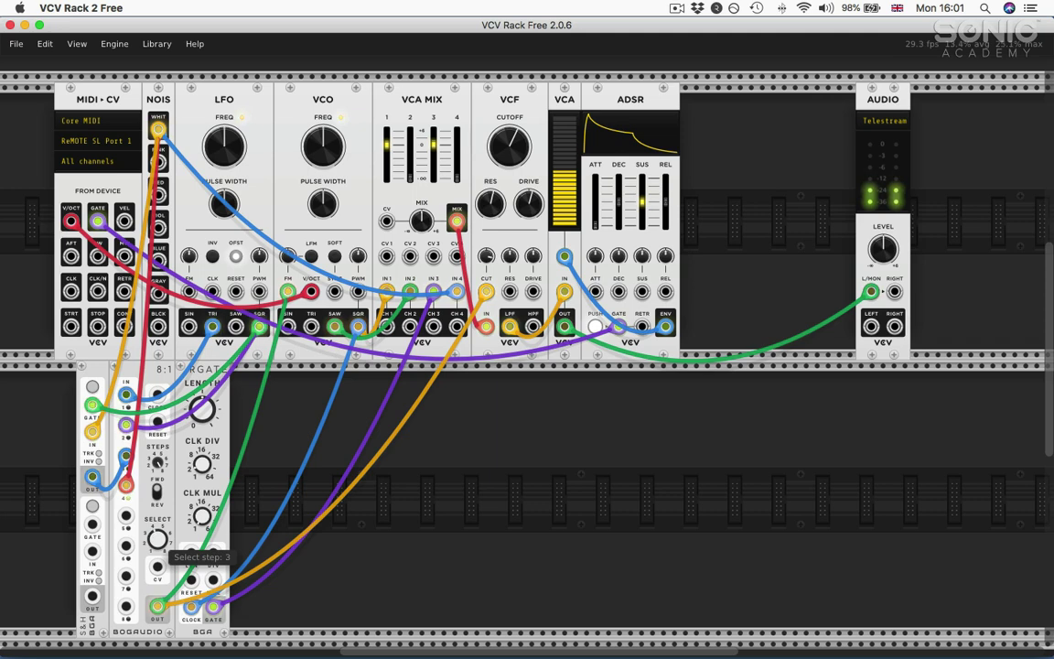
left_click_drag(158, 529, 157, 529)
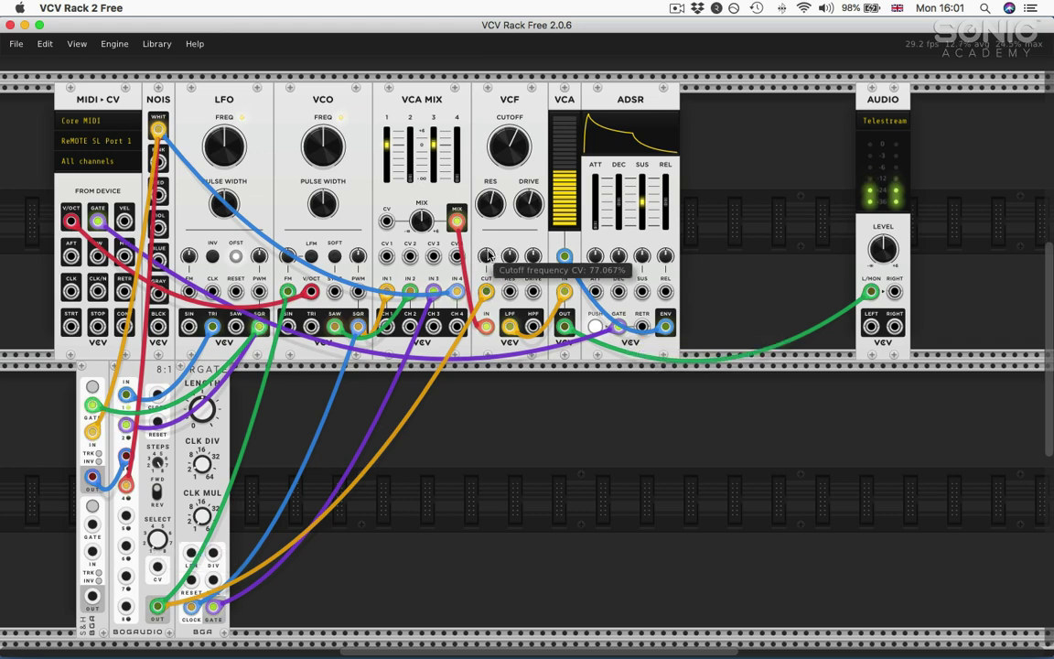
left_click_drag(288, 257, 289, 256)
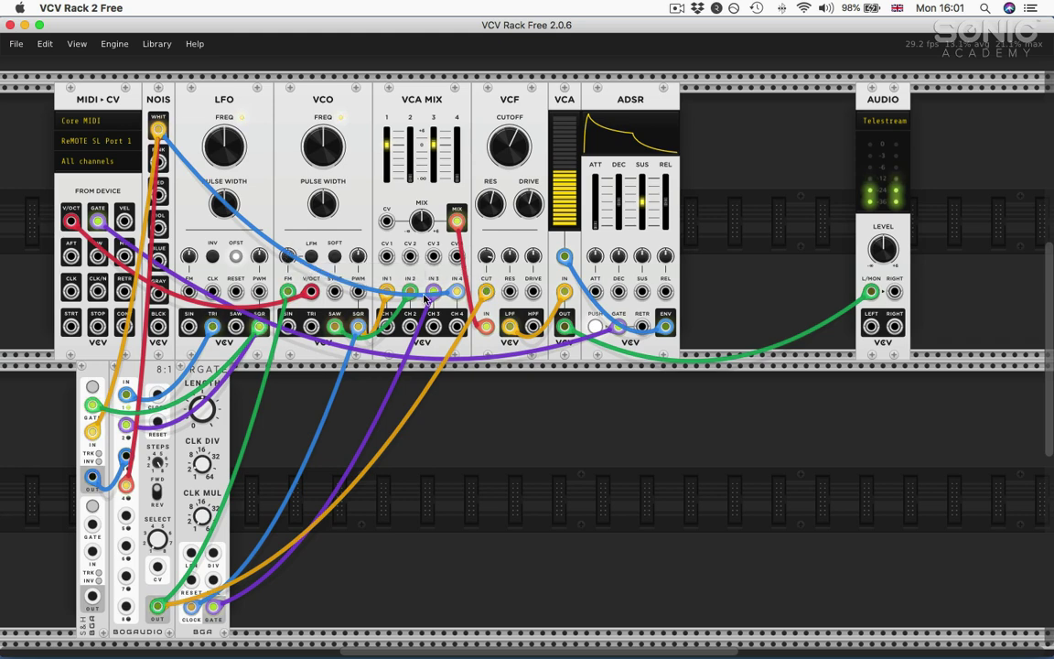
left_click_drag(486, 256, 486, 260)
left_click_drag(883, 99, 708, 98)
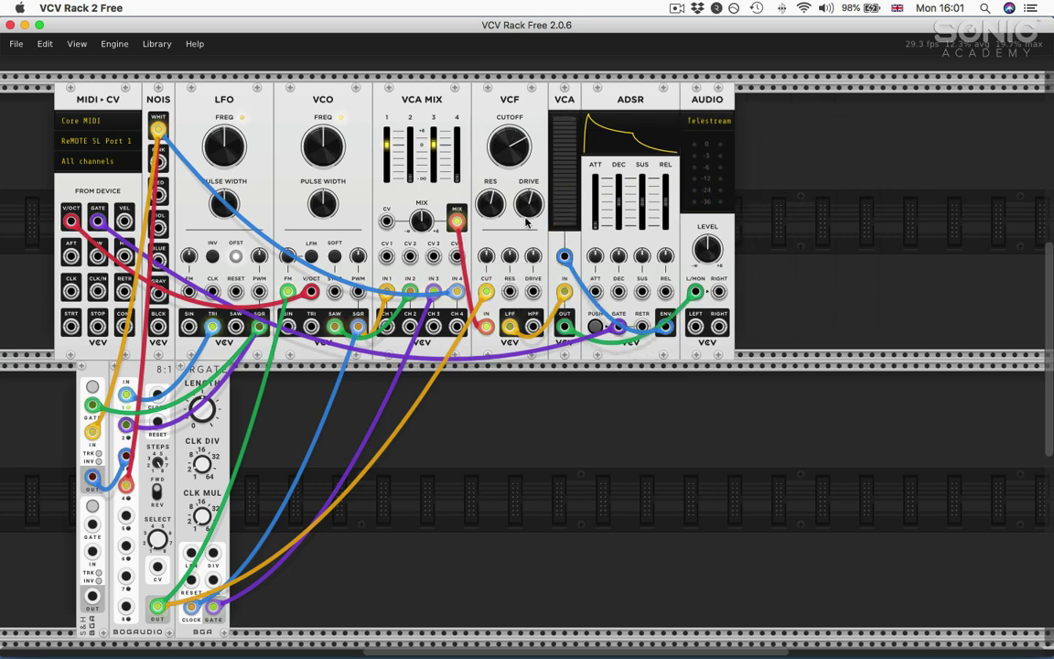
Step: Add a VCV VCA MIX using the VCV brand and Mixer tag filters, then glance at the SH-101 photo
right_click(483, 408)
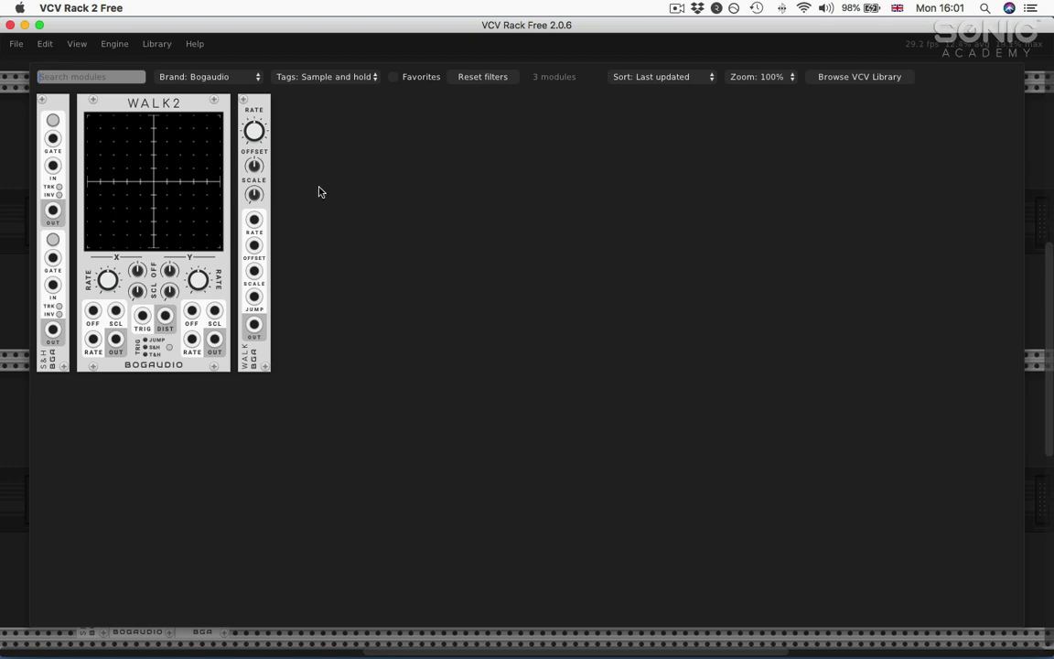
left_click(222, 78)
left_click(193, 482)
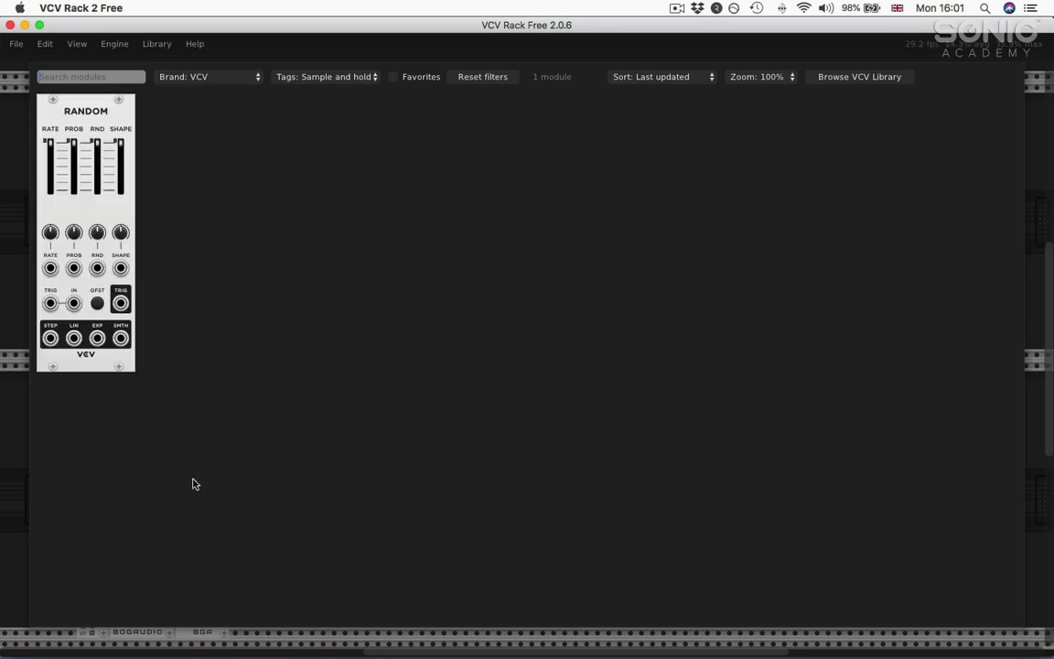
left_click(360, 77)
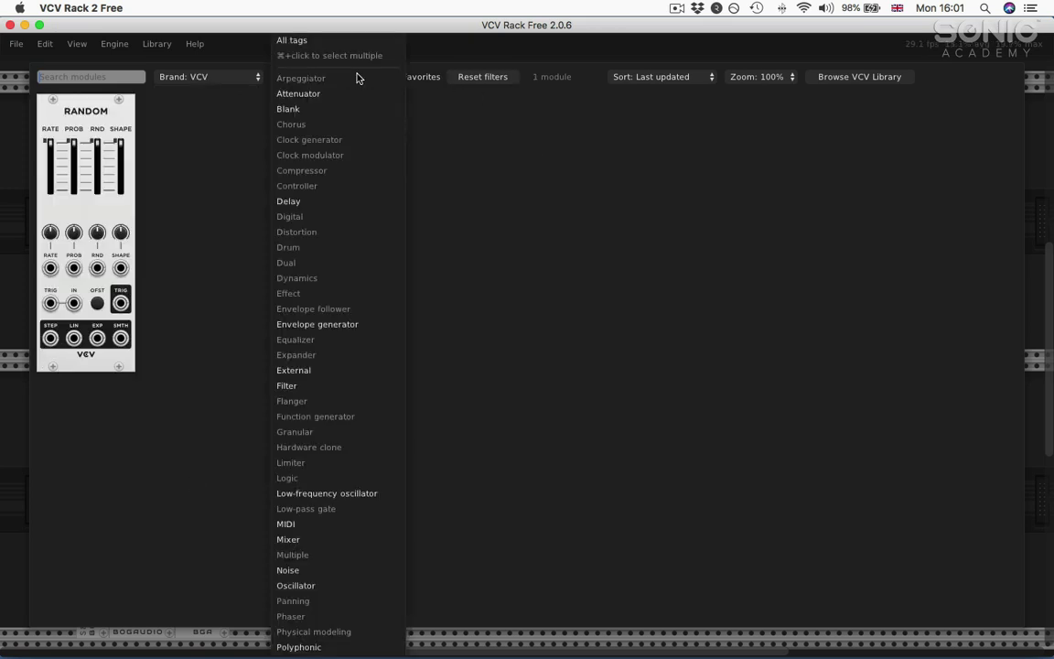
left_click(333, 542)
left_click(190, 182)
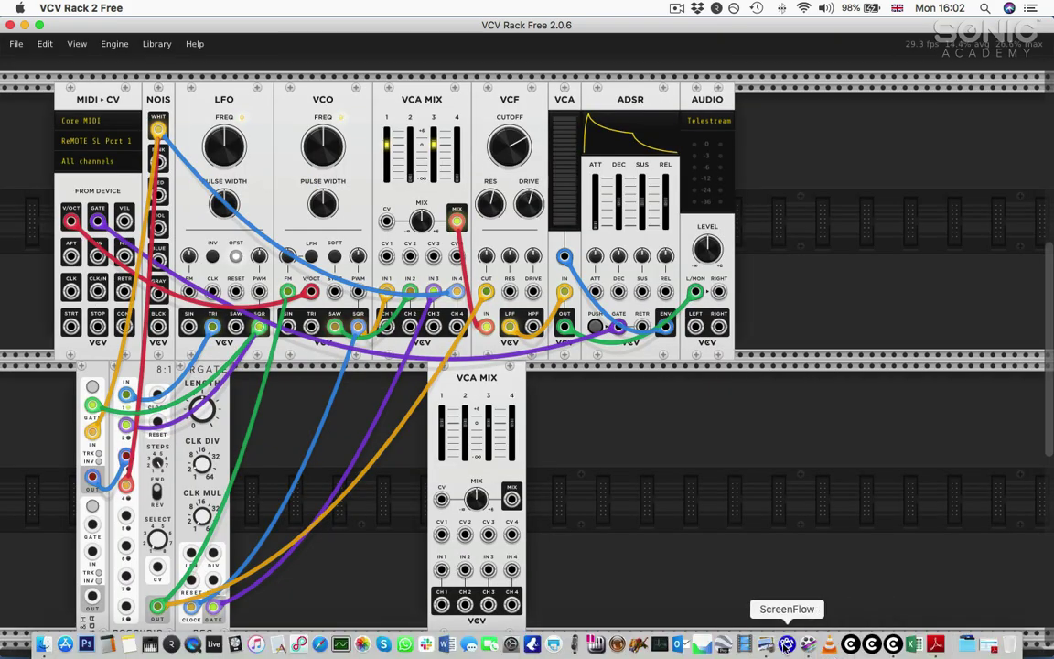
left_click(732, 636)
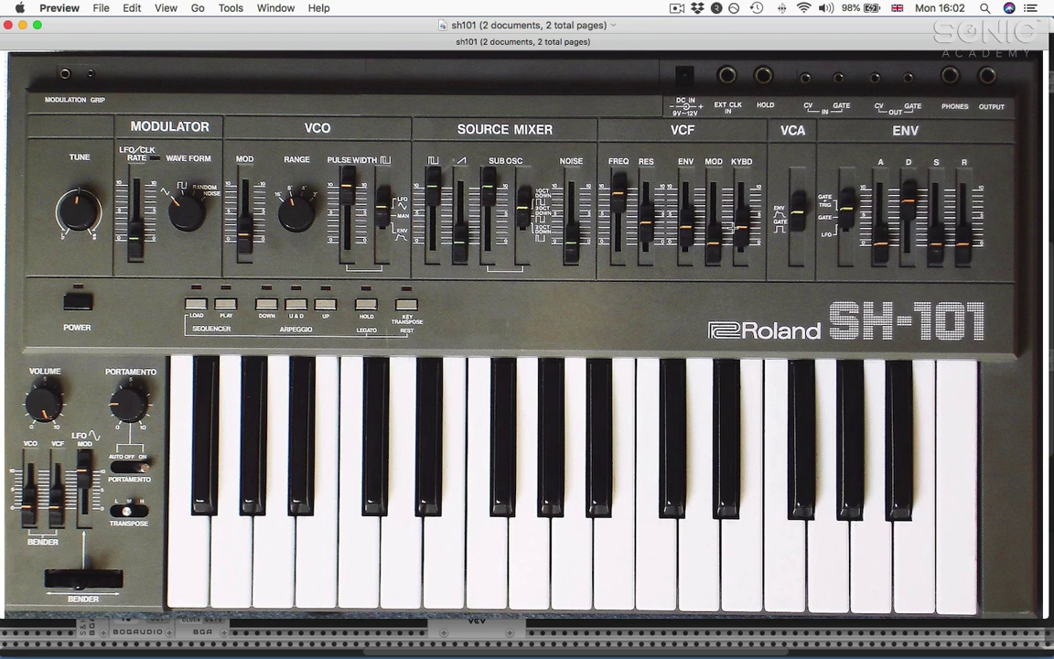
key("super+Tab")
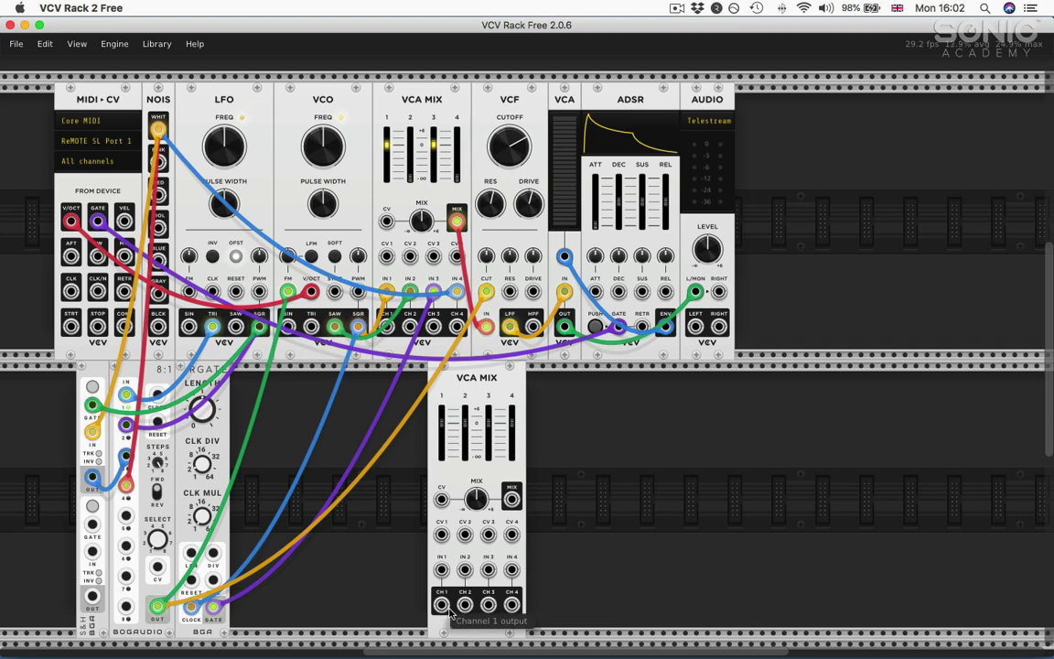
Step: Patch the second VCA MIX inputs 1–4 from 8:1 OUT, ADSR ENV, a modulation source and MIDI V/OCT
left_click_drag(441, 569, 157, 606)
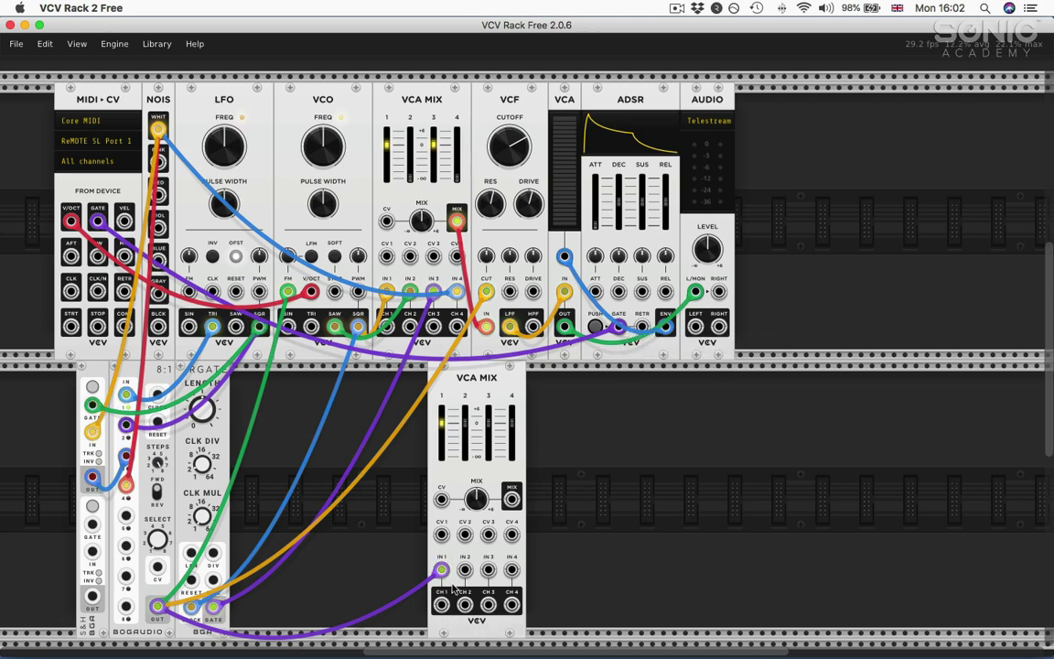
left_click_drag(465, 569, 664, 326)
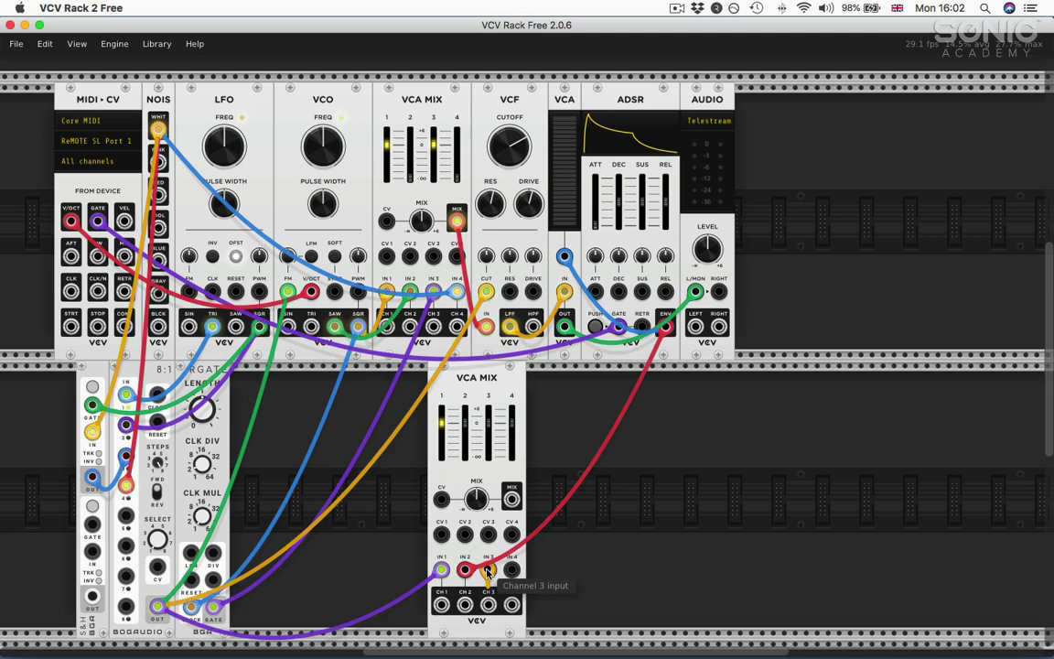
left_click_drag(487, 569, 71, 221)
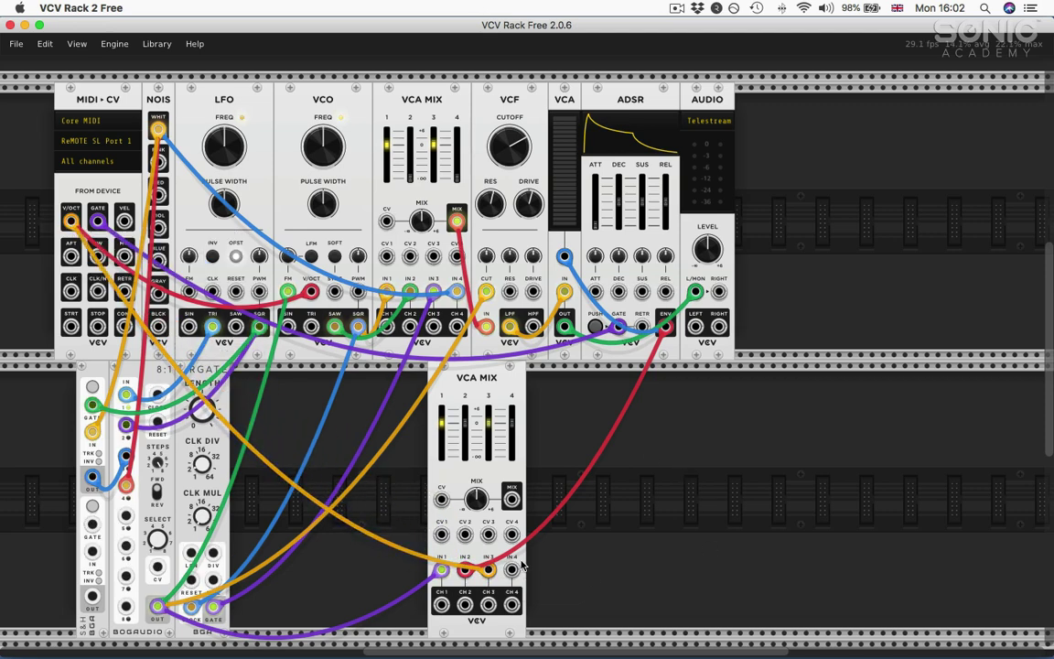
left_click_drag(512, 569, 72, 224)
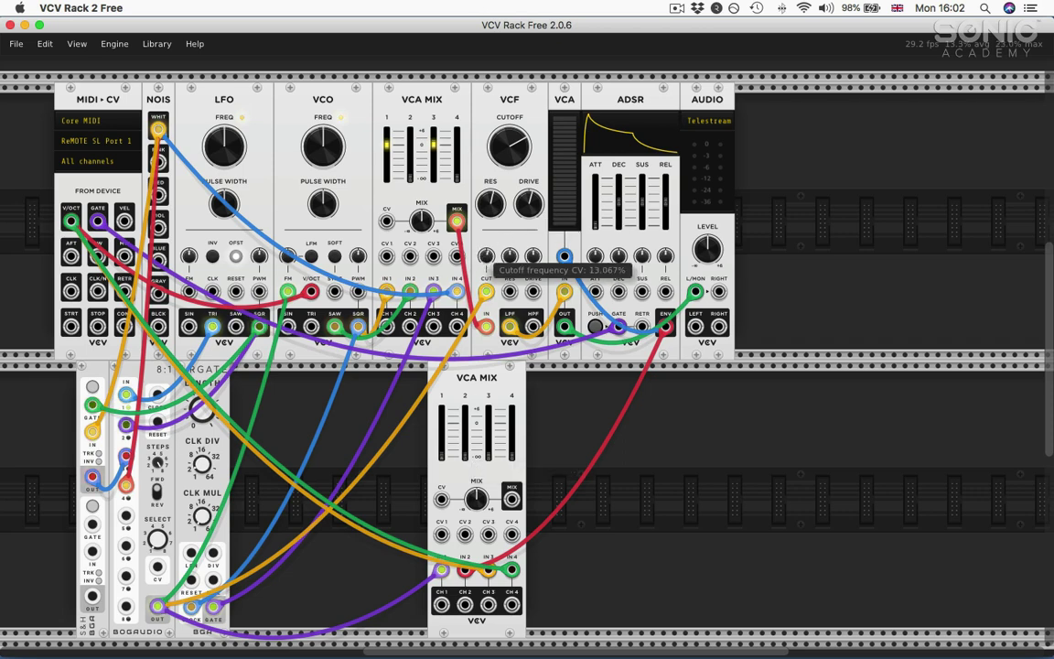
Step: Replace the VCF cutoff's old cable with the second VCA MIX's summed output
right_click(491, 293)
left_click(536, 304)
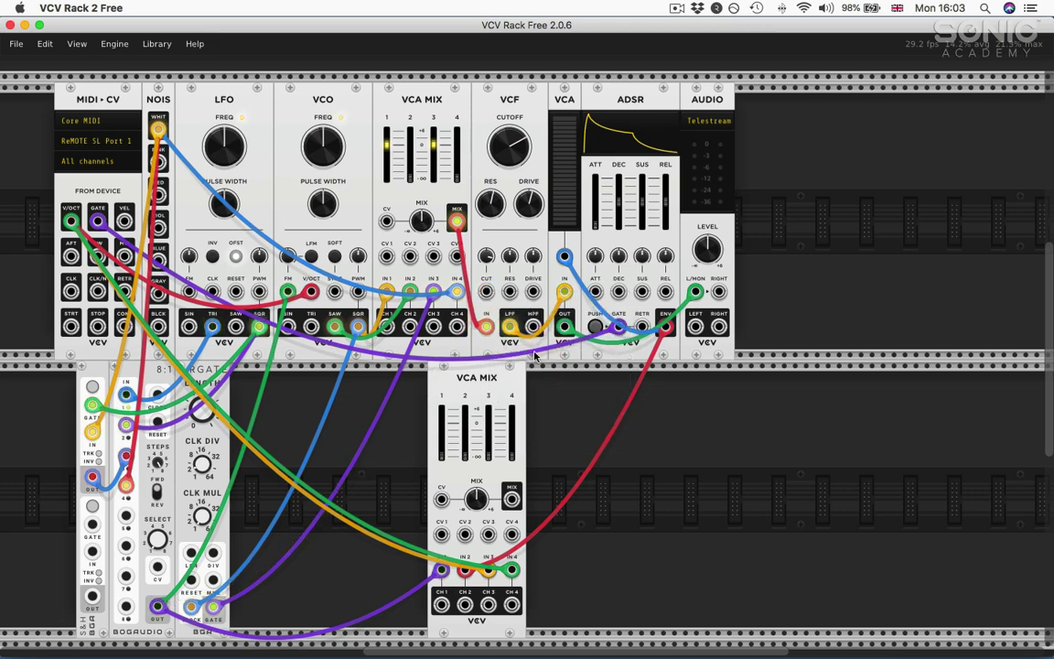
left_click_drag(511, 498, 486, 293)
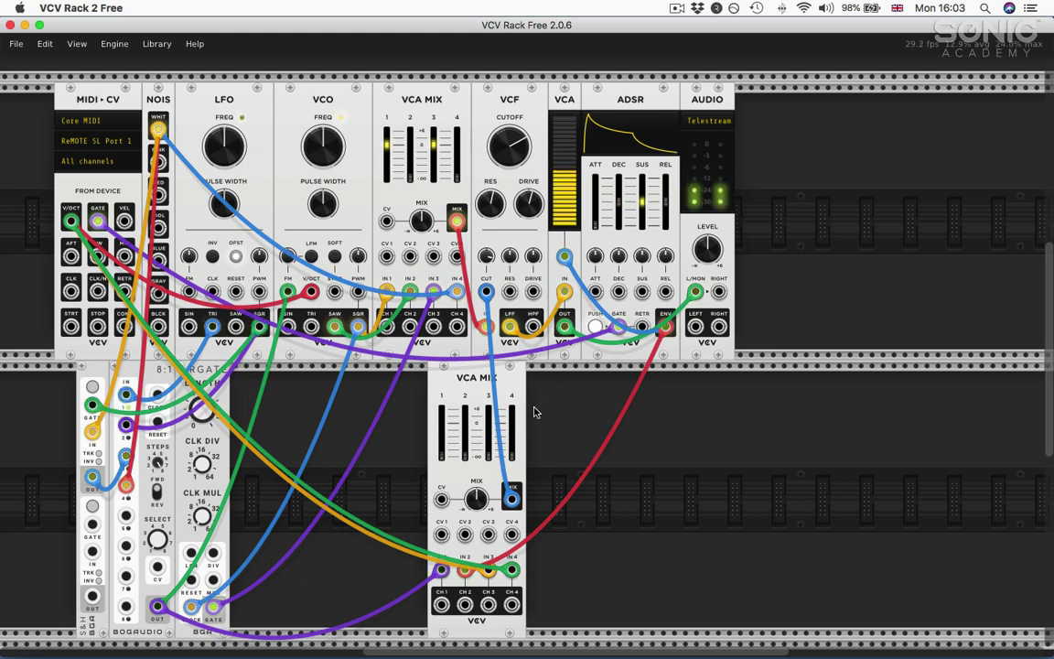
Step: Move the 8:1 switch to step 2 and set mixer channels 1 and 2 to about -51 and -32.6 dB
mouse_move(441, 459)
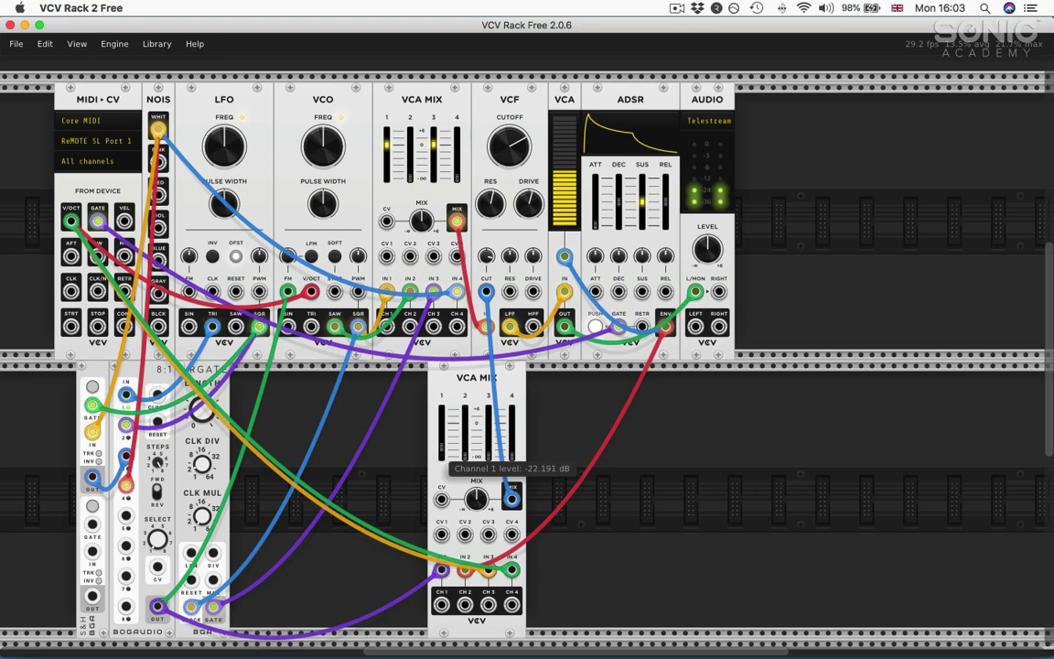
left_click_drag(443, 455, 443, 473)
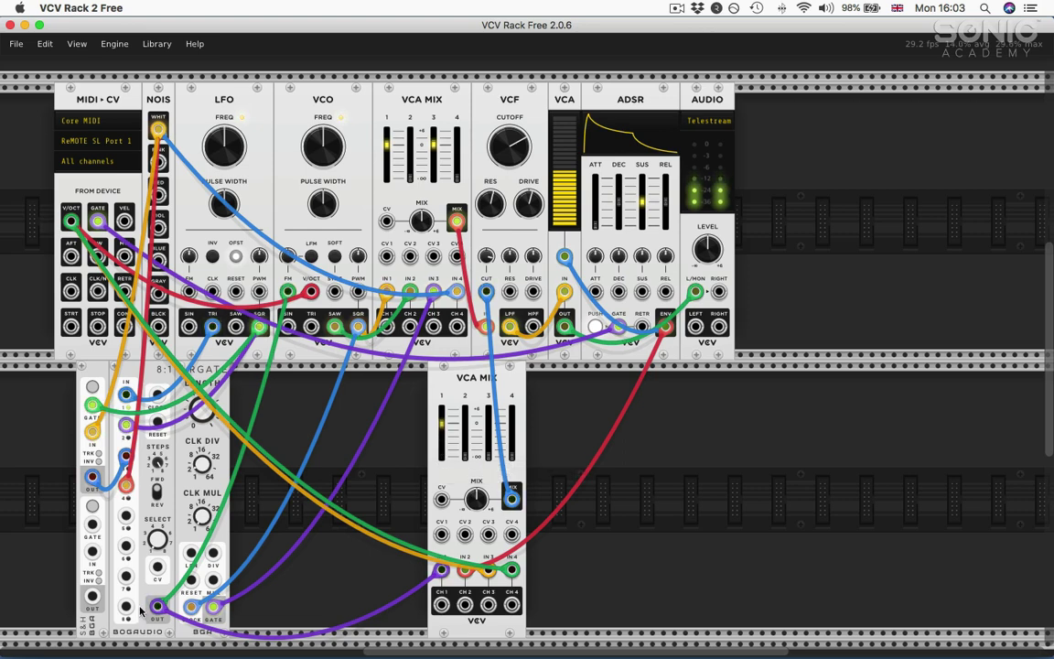
mouse_move(163, 546)
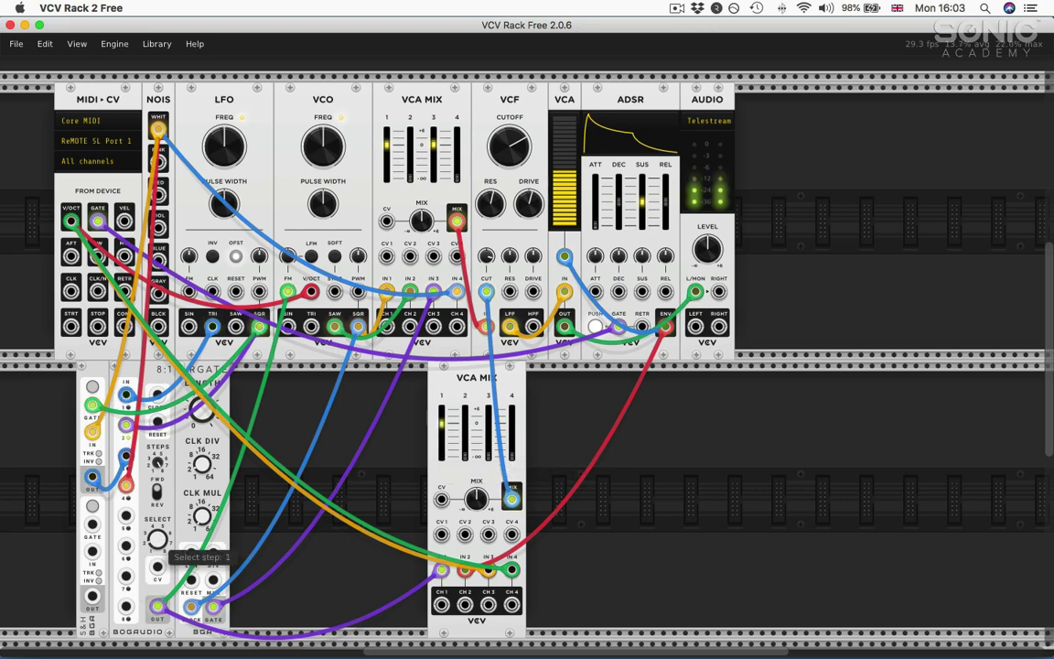
left_click_drag(163, 546, 163, 540)
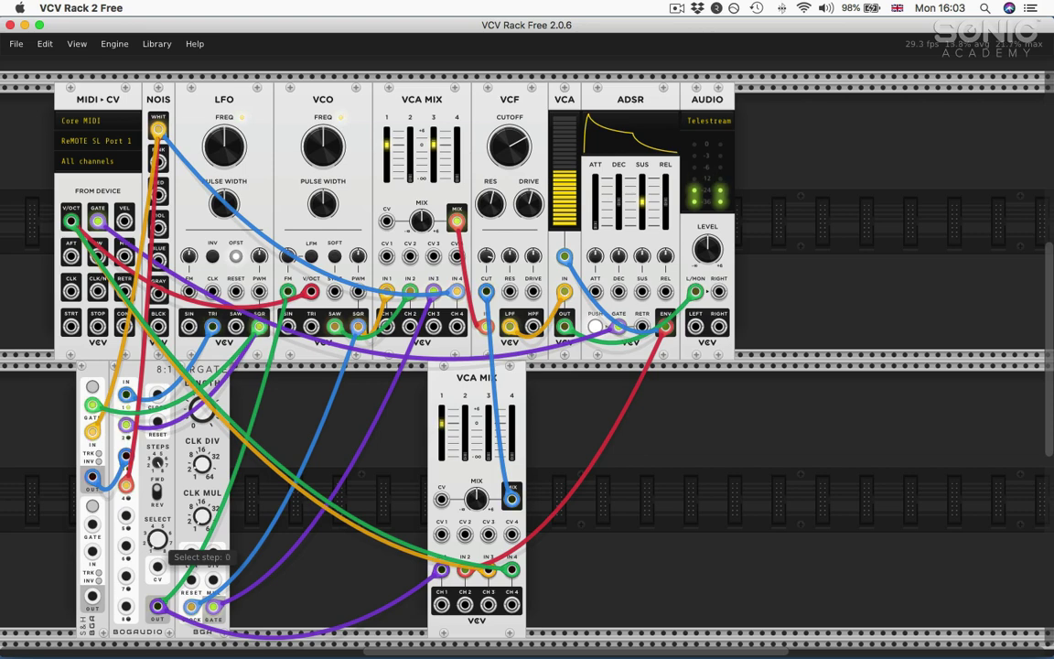
left_click_drag(443, 424, 464, 428)
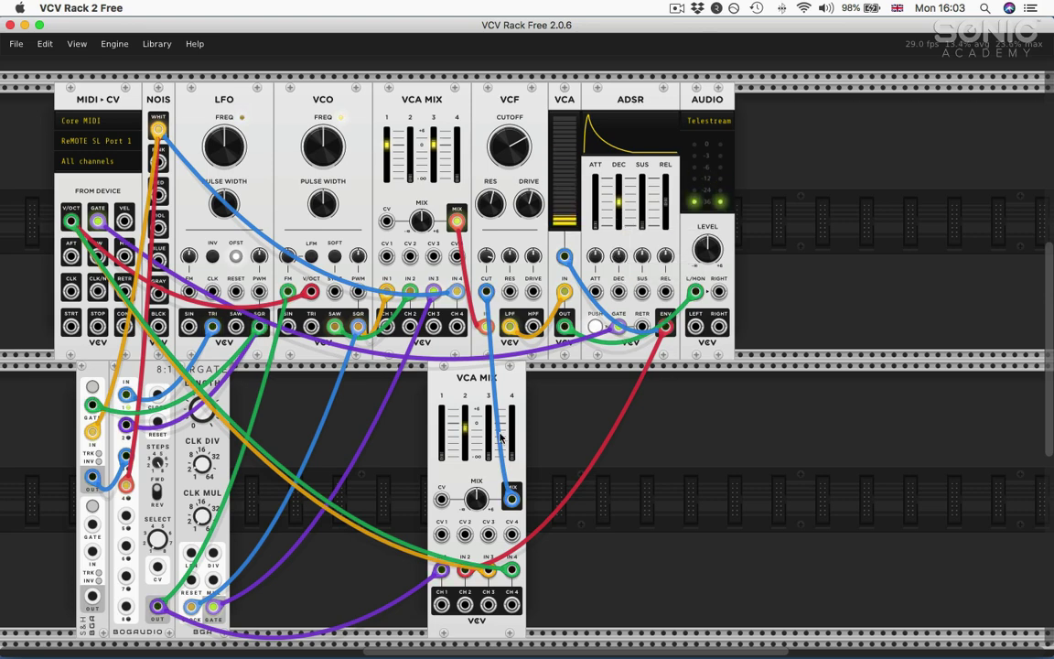
left_click_drag(465, 428, 512, 423)
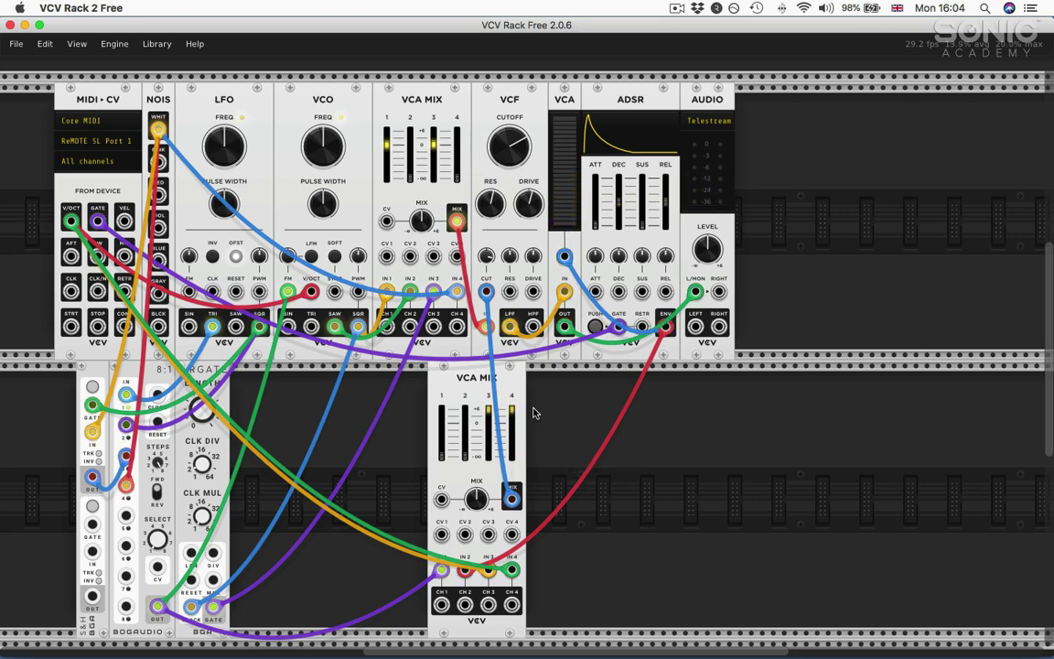
mouse_move(518, 413)
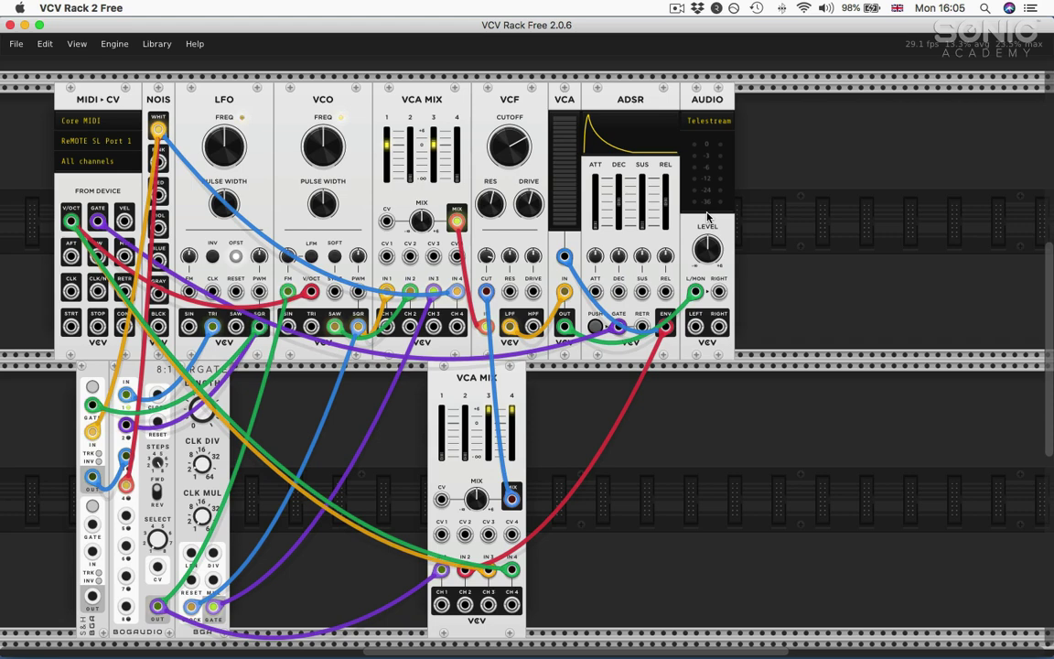
Step: Set the MIDI-CV module to 6 polyphony channels
right_click(90, 185)
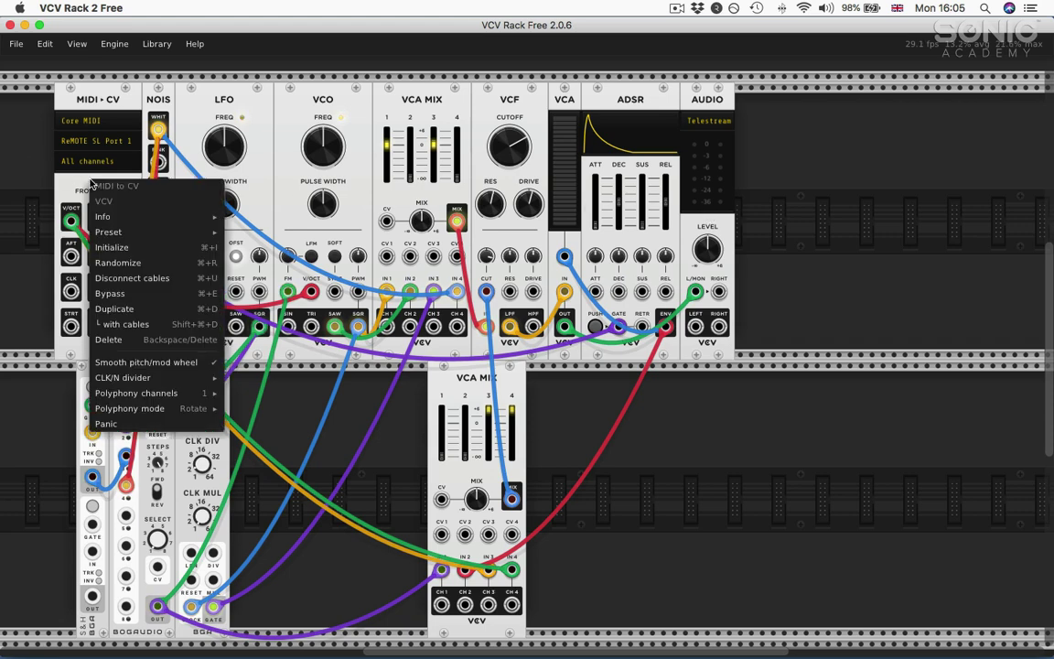
mouse_move(197, 393)
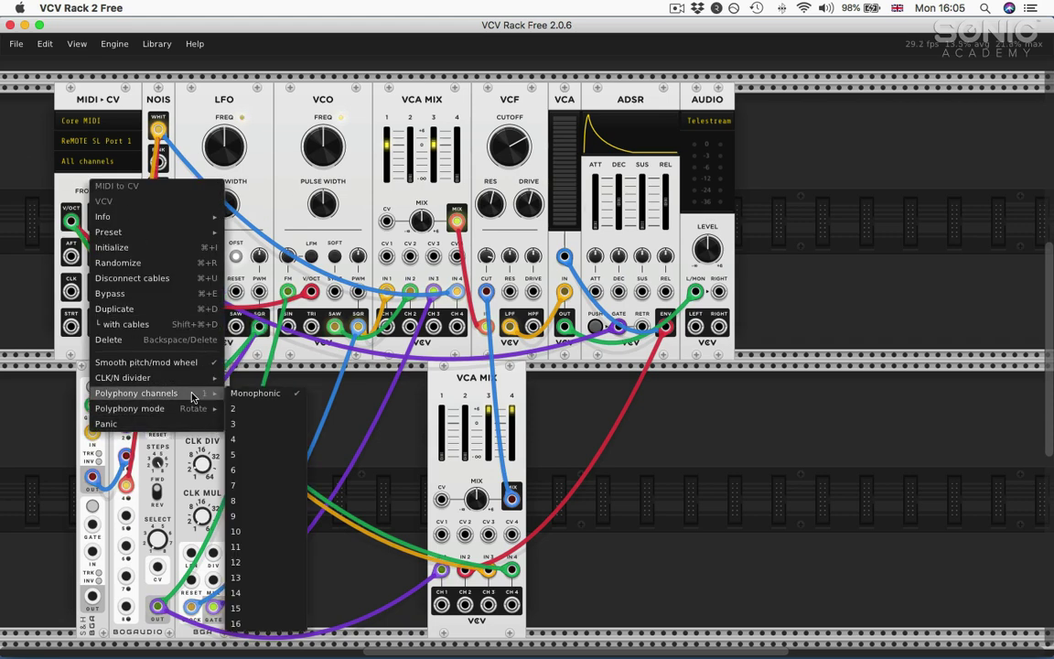
left_click(245, 470)
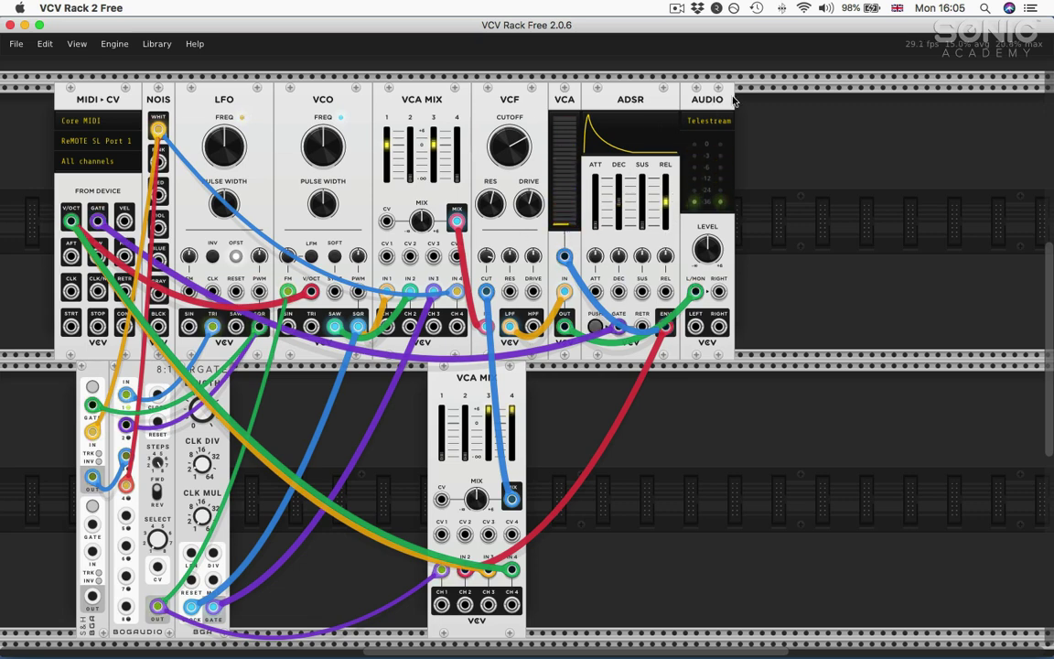
Step: Add a JORUS chorus from the module library filtered by the Chorus tag
left_click_drag(771, 94, 892, 120)
right_click(712, 169)
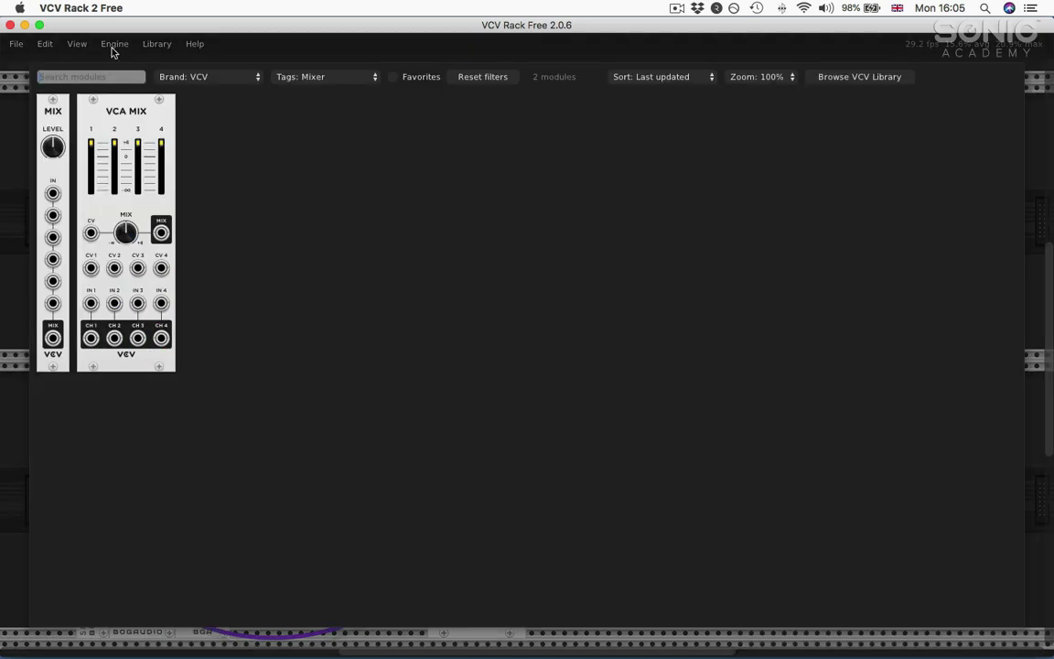
left_click(198, 76)
left_click(179, 94)
left_click(277, 73)
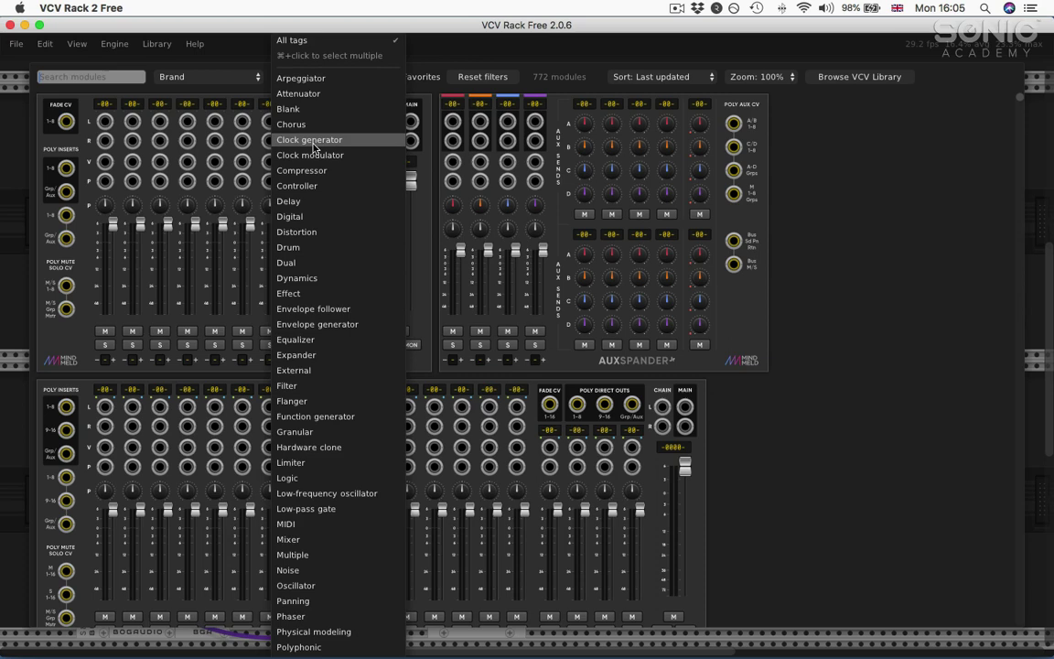
left_click(291, 125)
left_click(73, 120)
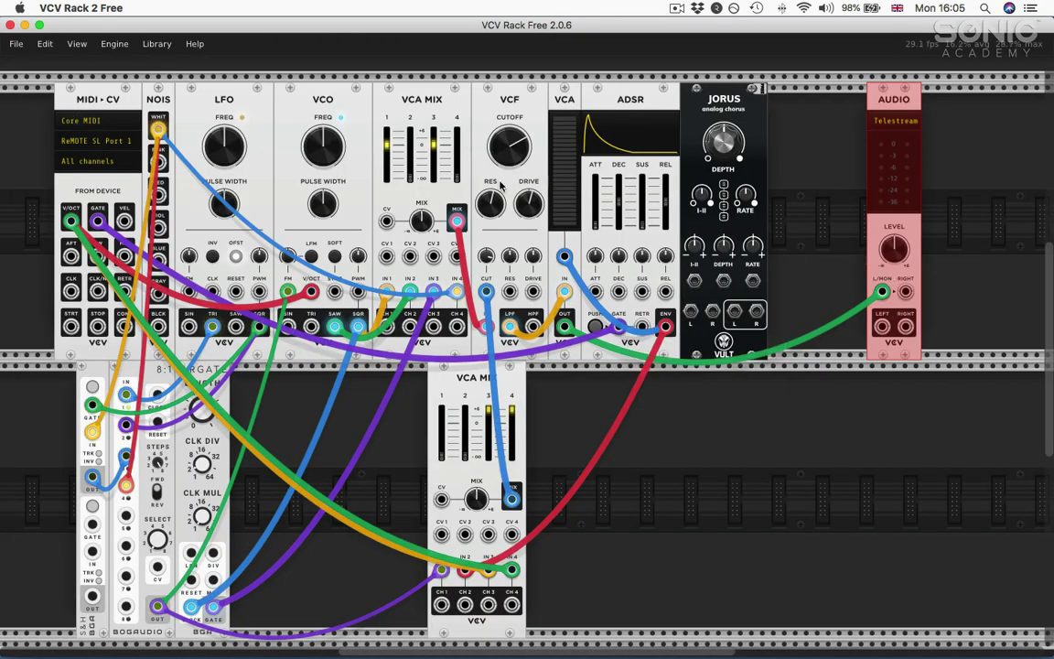
Step: Place AUDIO beside JORUS, patch JORUS L into it, and set ADSR sustain ~48%, attack ~90 ms
left_click_drag(880, 293, 565, 327)
left_click_drag(735, 312, 808, 292)
left_click_drag(643, 216, 643, 197)
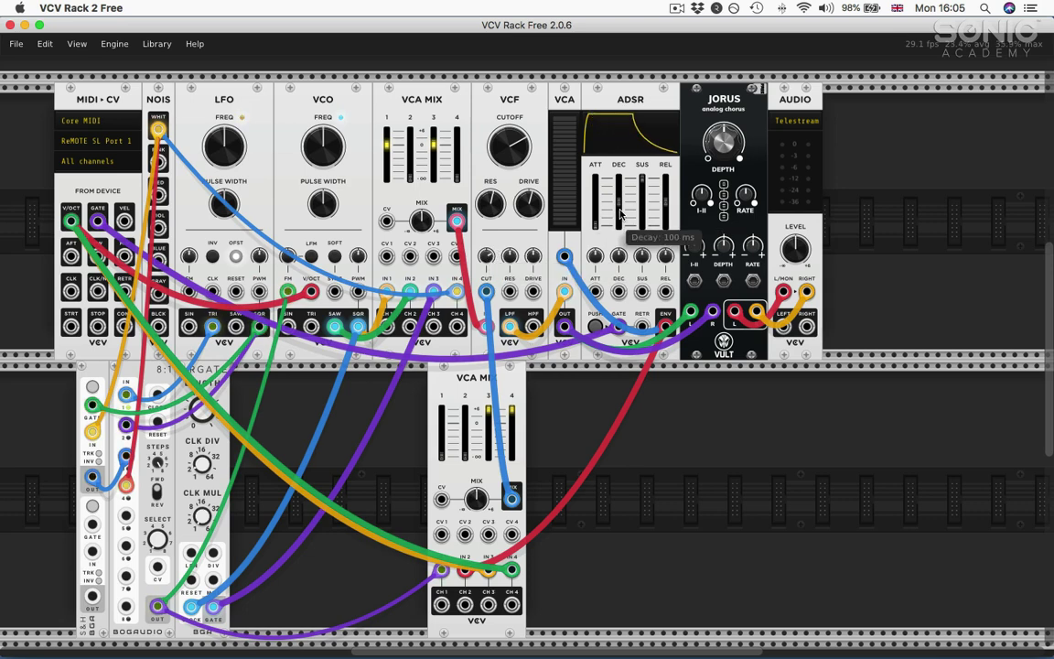
left_click_drag(594, 227, 593, 220)
right_click(578, 280)
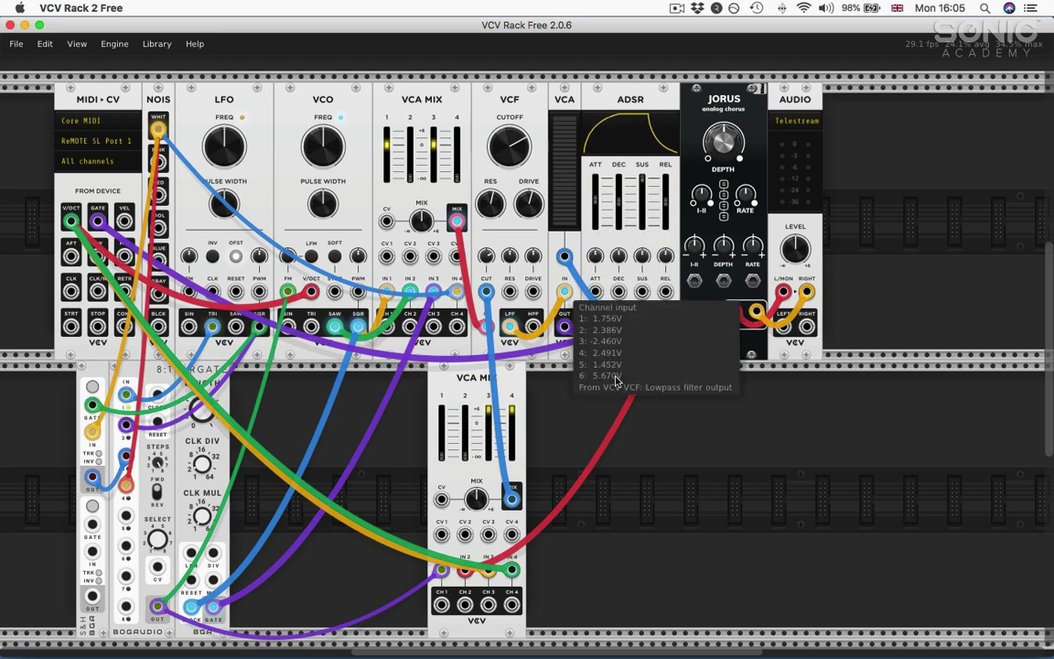
Step: Lower VCA MIX channel 2, change the JORUS chorus type and slightly increase its depth
key("Escape")
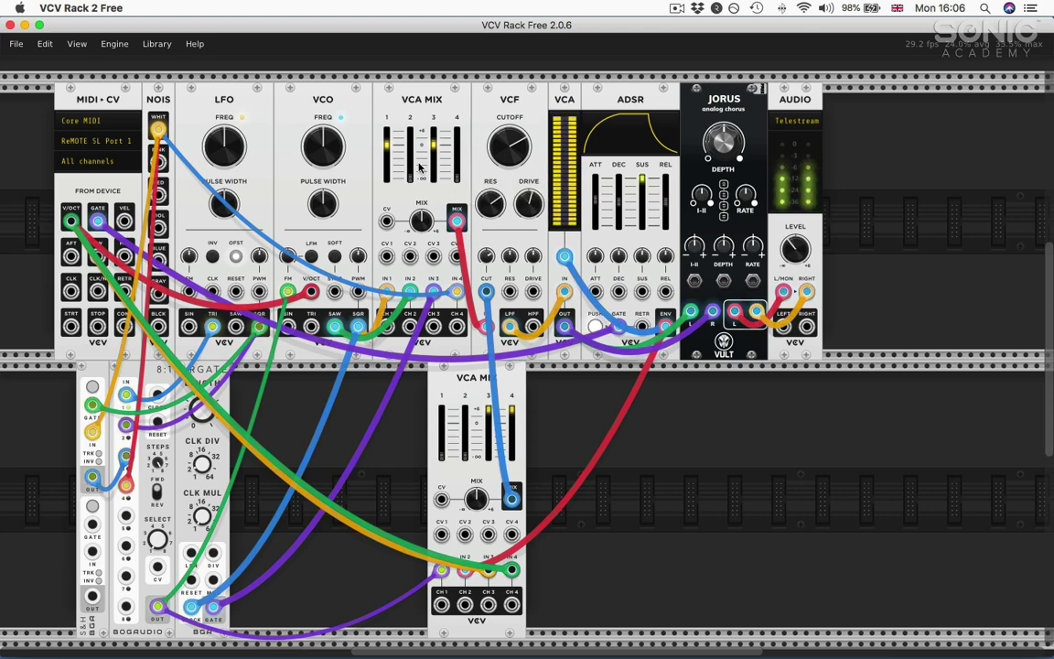
left_click_drag(409, 148, 409, 174)
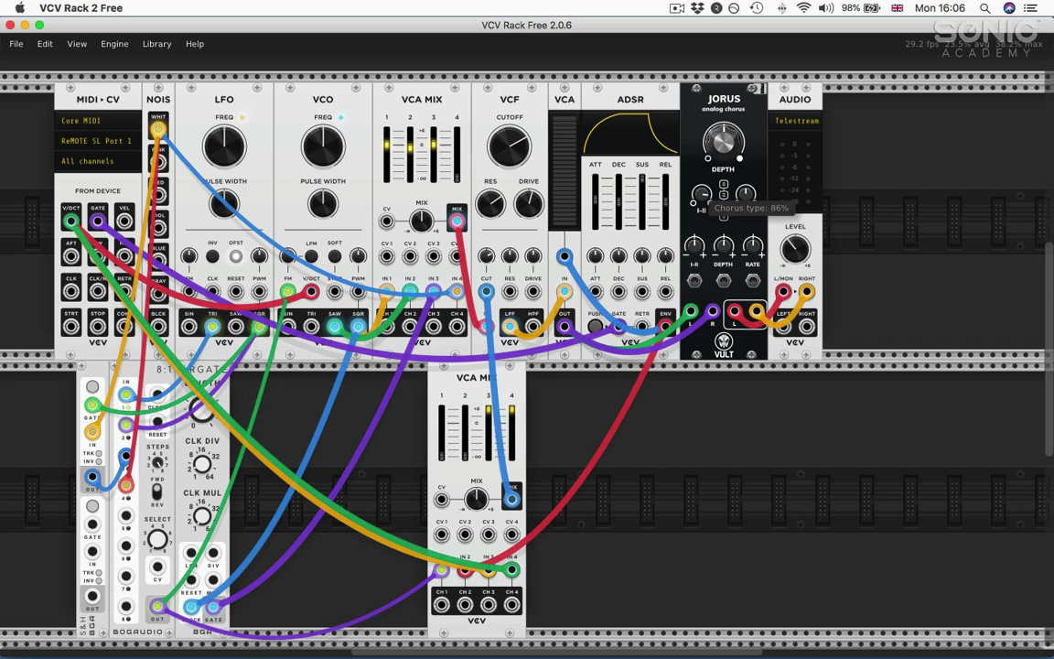
left_click_drag(701, 194, 701, 187)
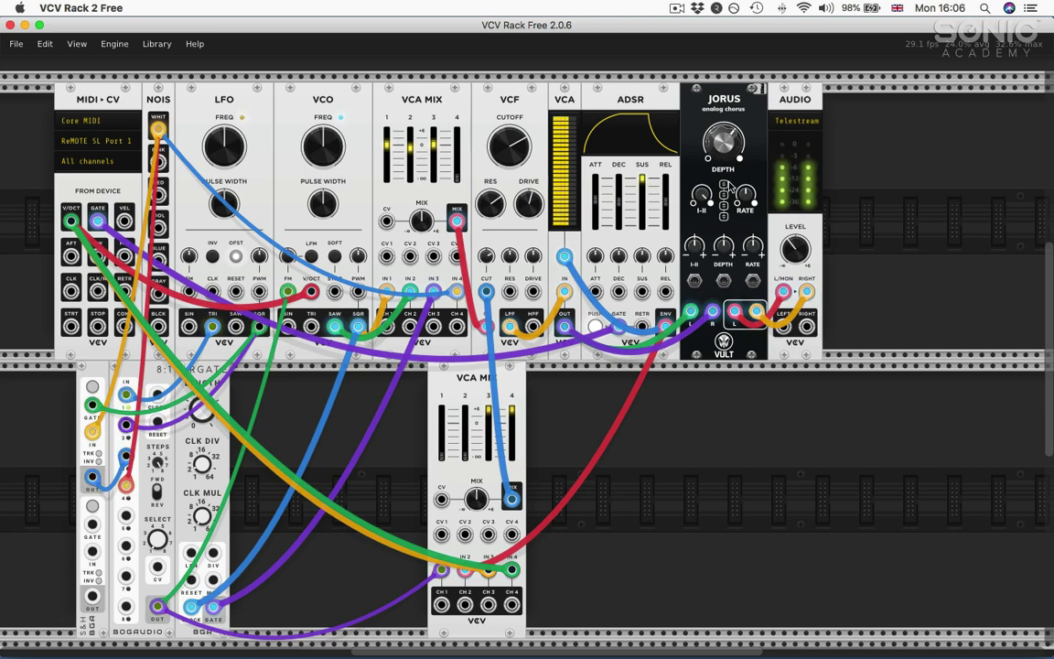
left_click_drag(723, 142, 723, 138)
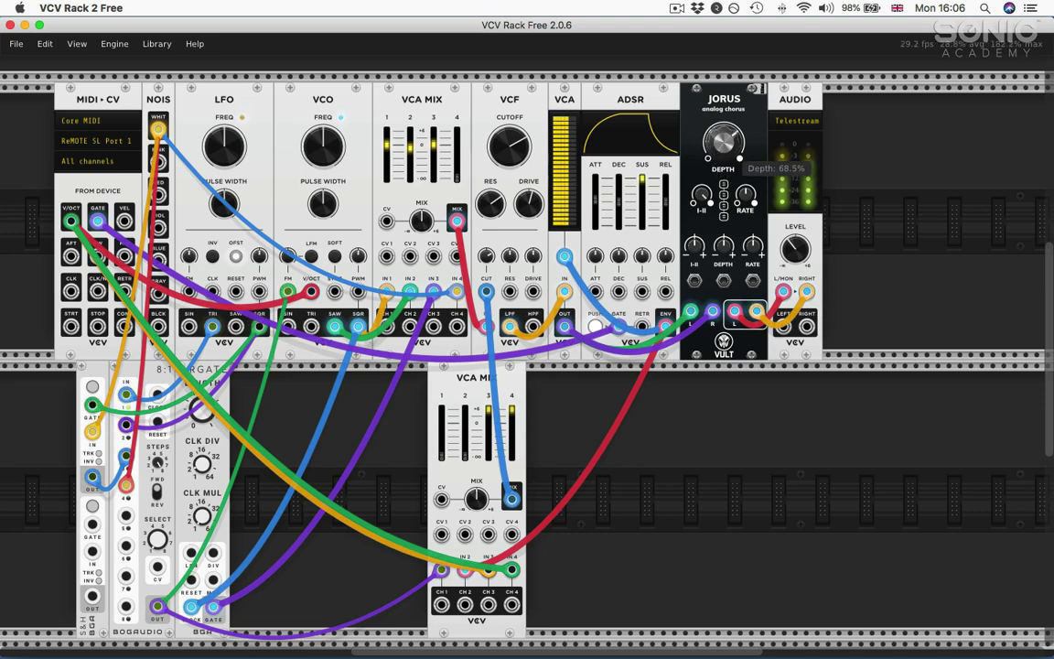
Step: Raise lower mixer channel 2, lengthen ADSR release to ~4 s, and set cutoff to ~669 Hz
mouse_move(491, 205)
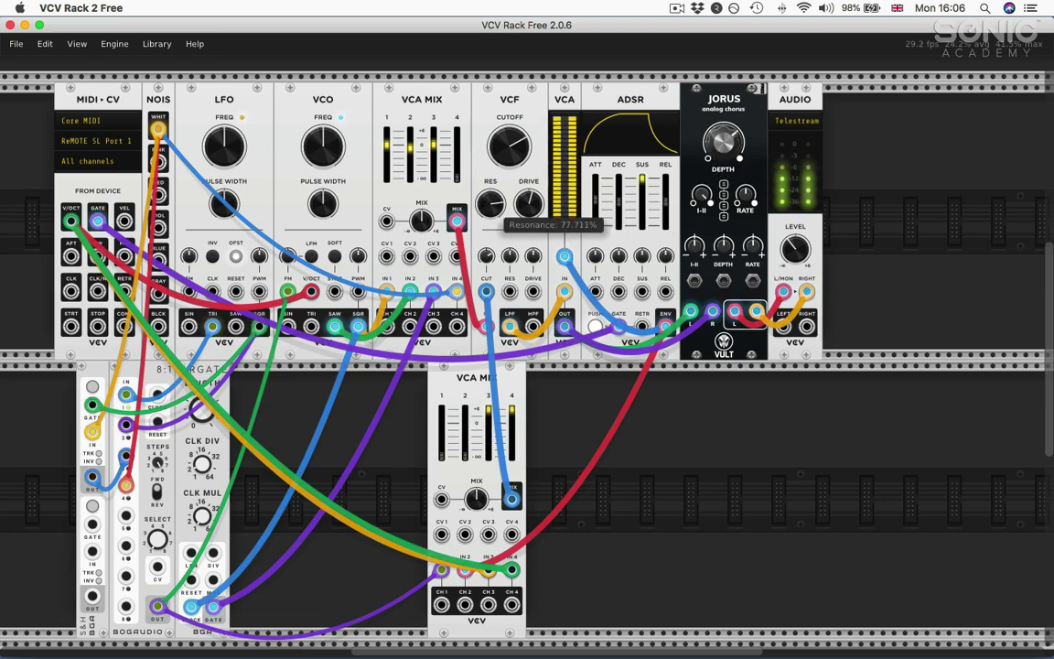
mouse_move(512, 149)
left_click_drag(508, 146, 508, 150)
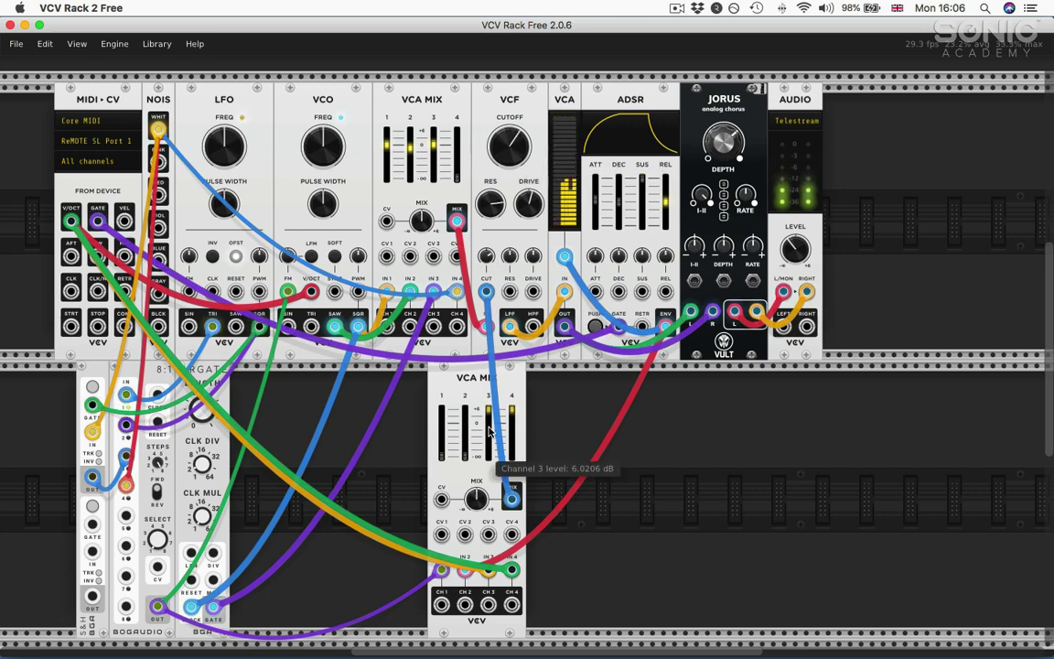
mouse_move(471, 457)
mouse_move(465, 455)
left_mouse_down()
mouse_move(465, 421)
mouse_move(465, 439)
left_mouse_up()
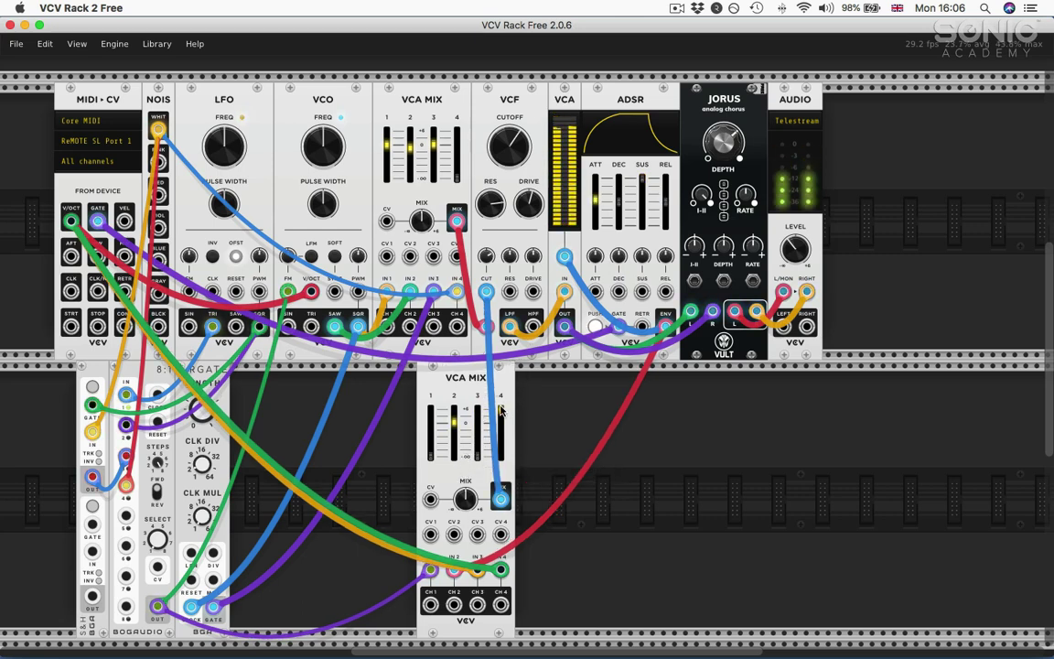
mouse_move(502, 457)
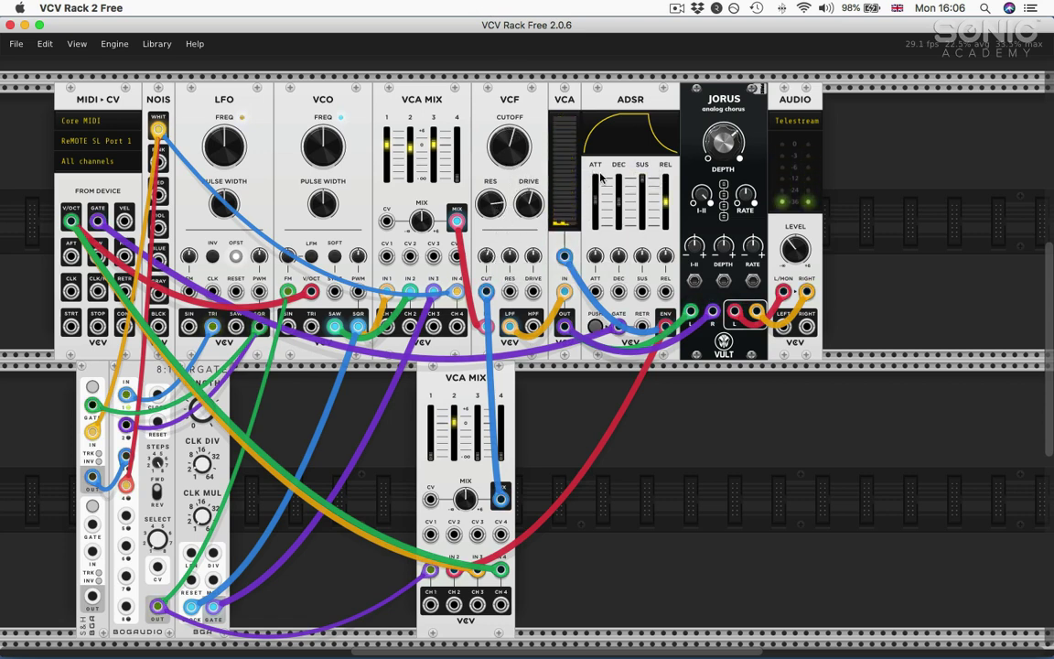
mouse_move(671, 216)
left_click_drag(669, 215, 669, 213)
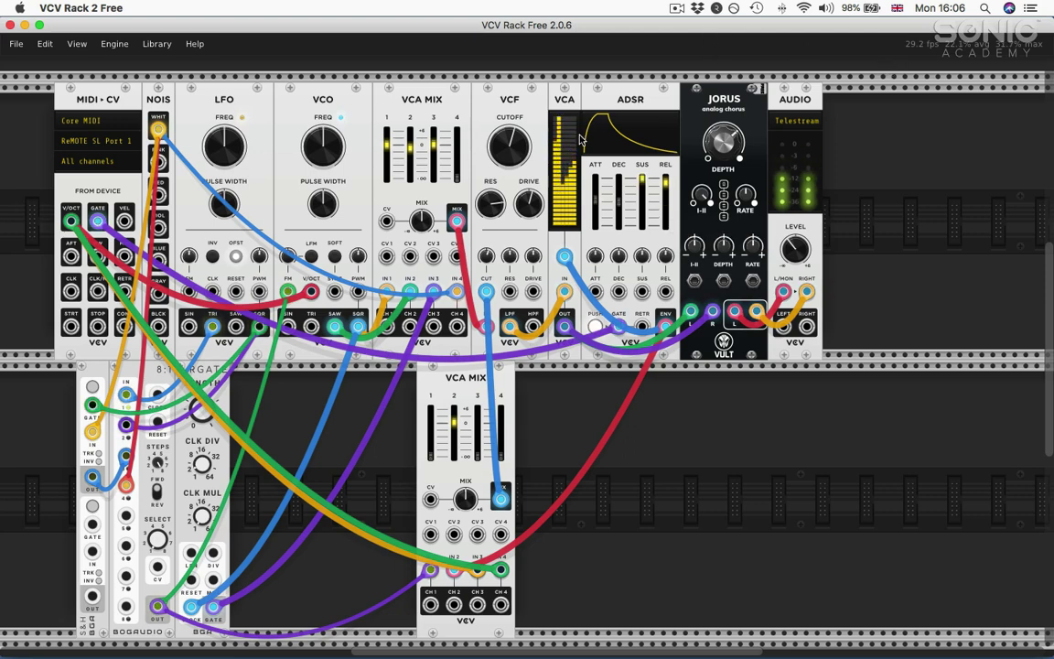
left_click_drag(519, 152, 519, 147)
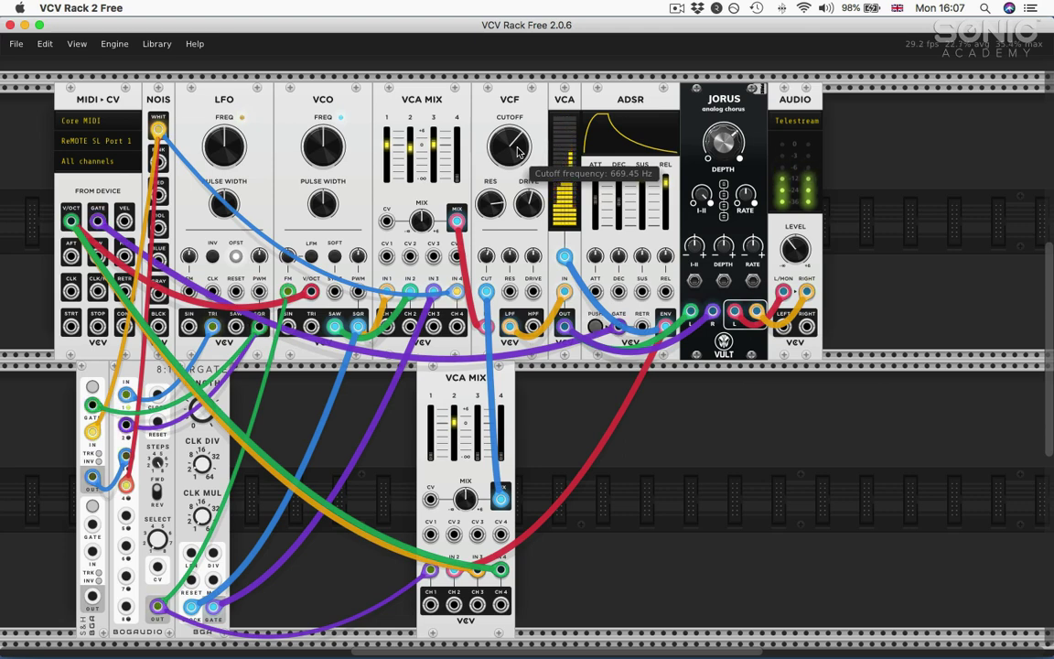
Step: Add a second VCF from the module library filtered by the Filter tag
left_click_drag(803, 110, 719, 101)
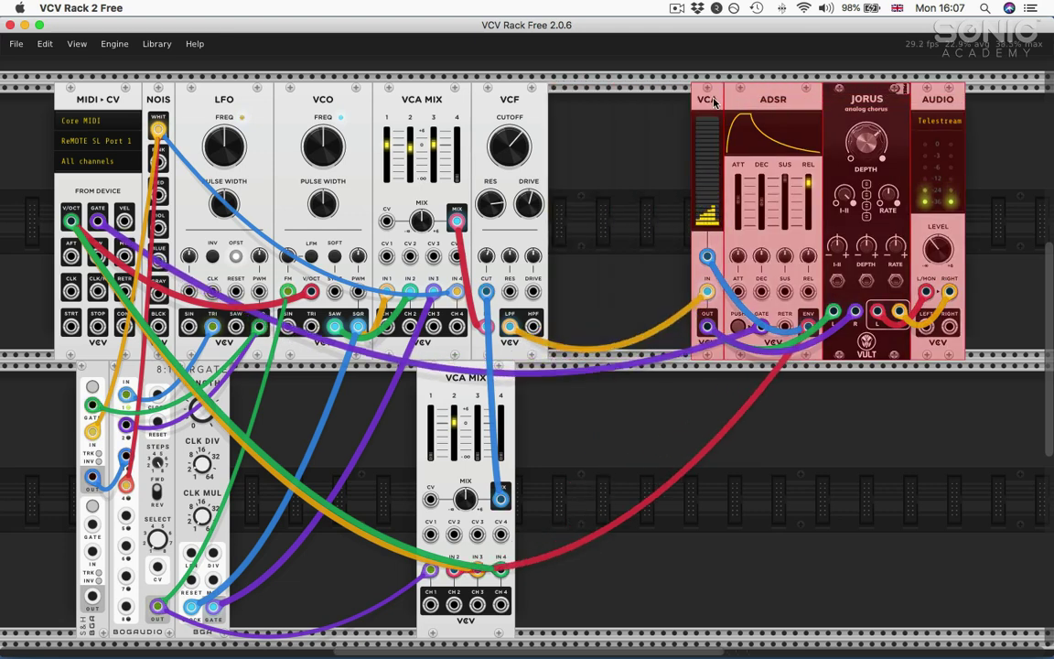
right_click(565, 126)
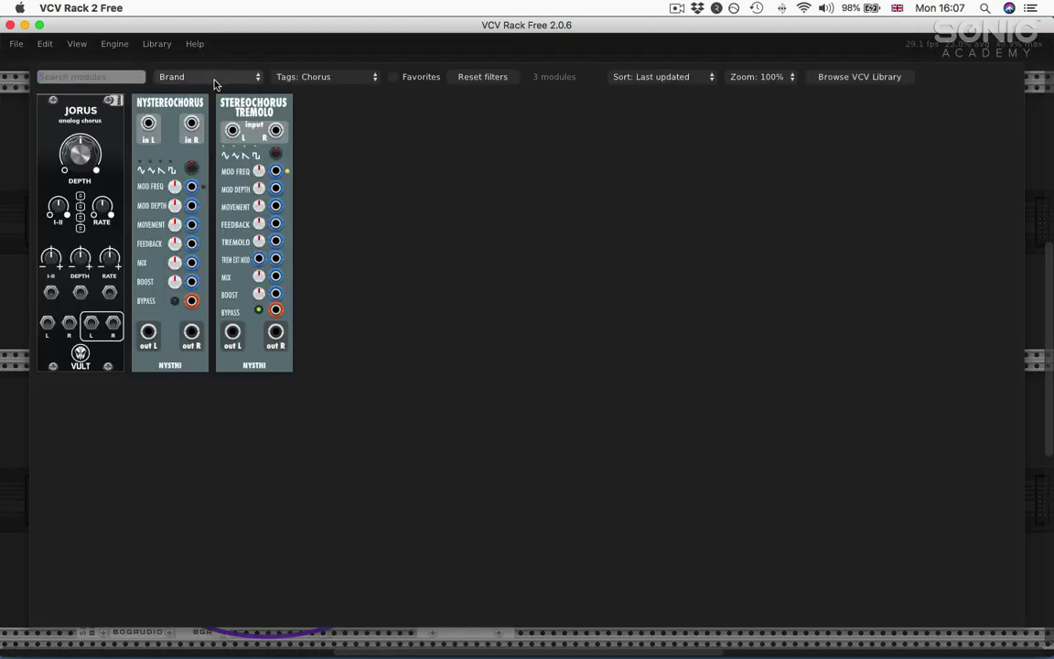
left_click(316, 77)
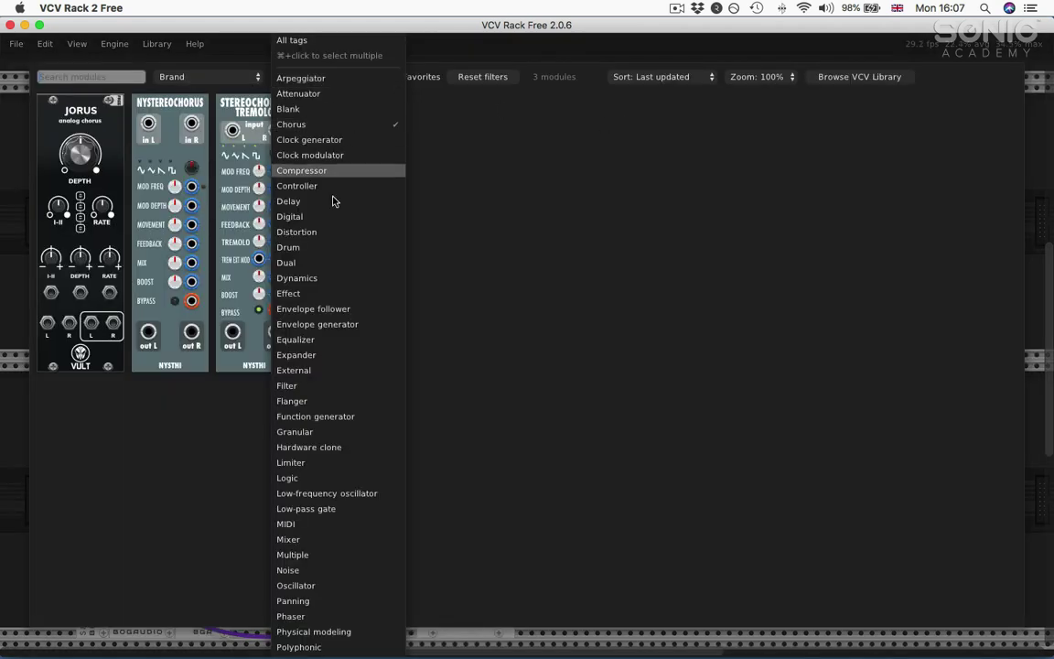
left_click(322, 386)
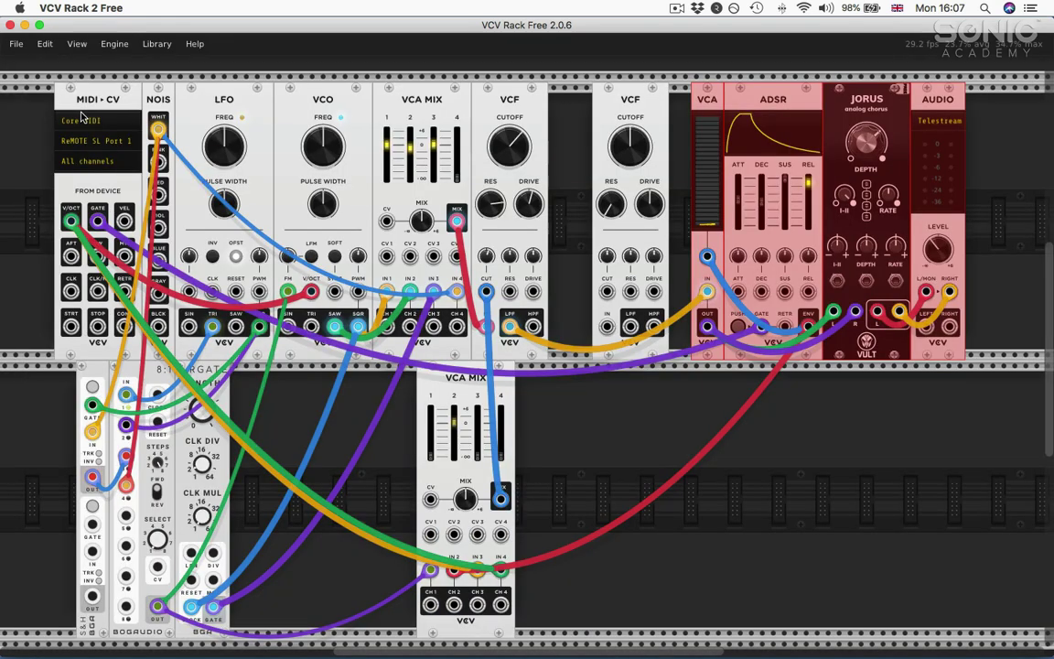
left_click(91, 137)
Step: Patch the new VCF's highpass output into the VCA, cutoff ~5.7 kHz, then view the Juno-60 image
left_click_drag(636, 103, 592, 104)
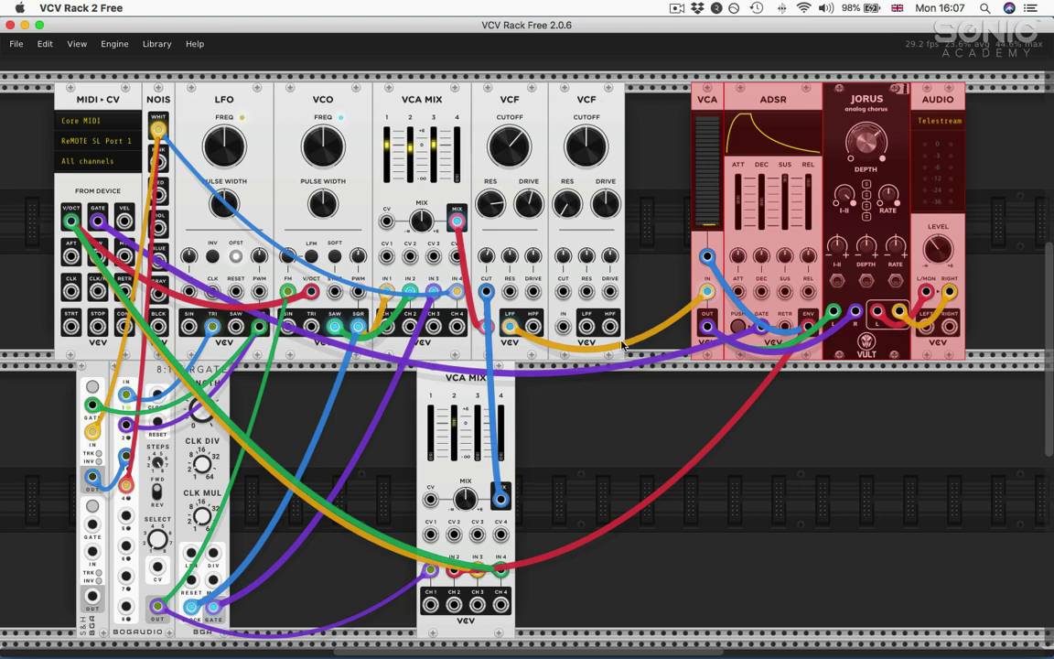
left_click_drag(699, 302, 562, 327)
left_click(644, 389)
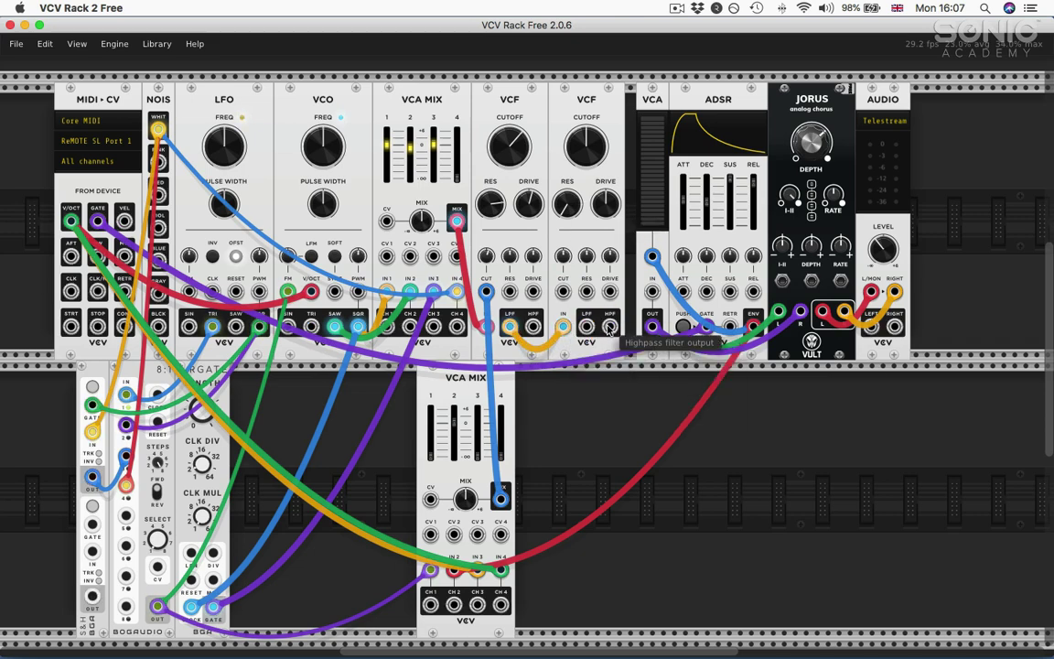
left_click_drag(610, 329, 649, 292)
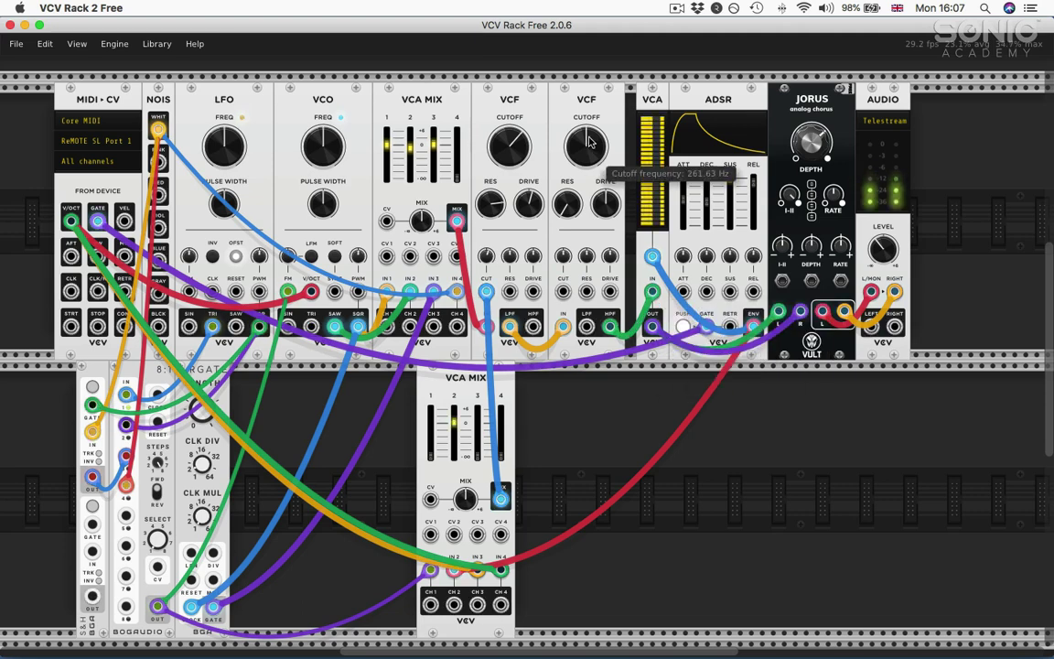
left_click_drag(586, 146, 586, 82)
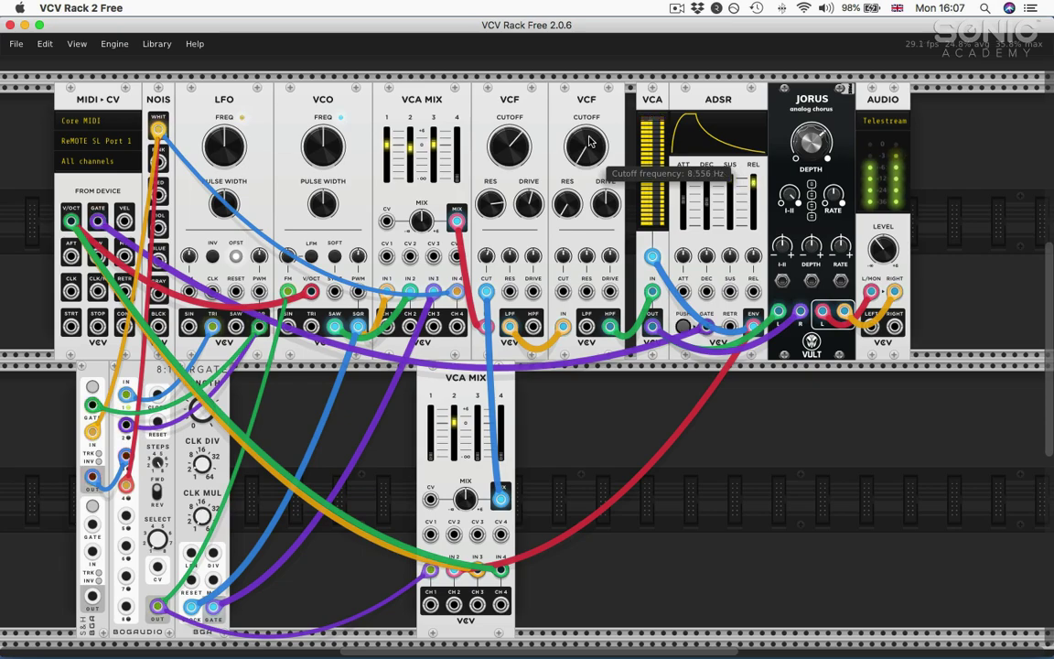
left_click(760, 639)
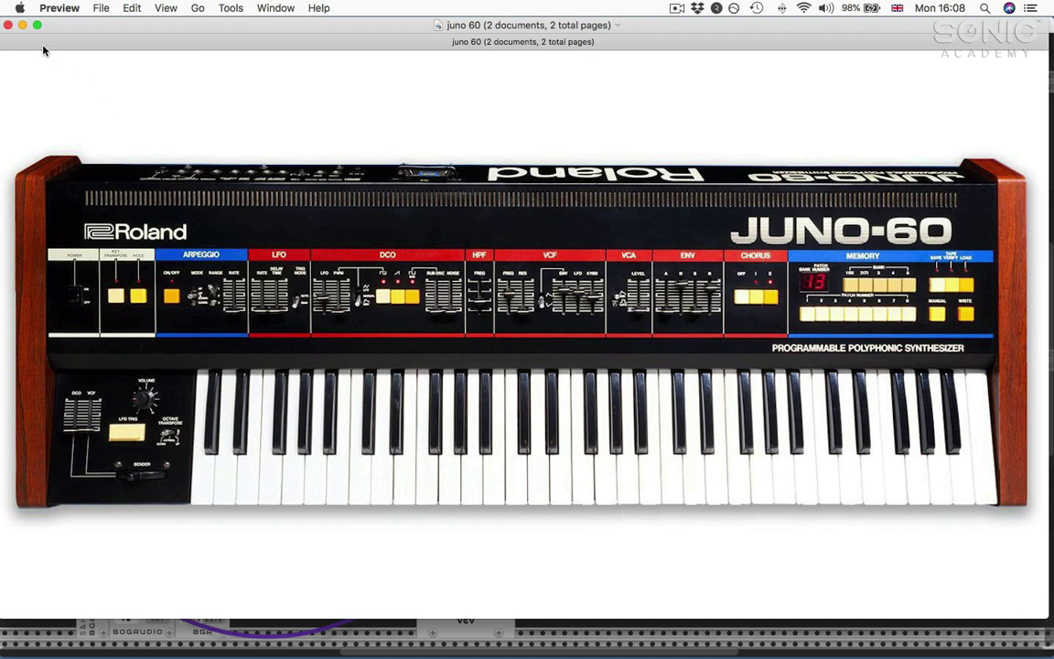
Step: Switch from Preview back to the VCV Rack 2 Free patch via the Dock
mouse_move(635, 644)
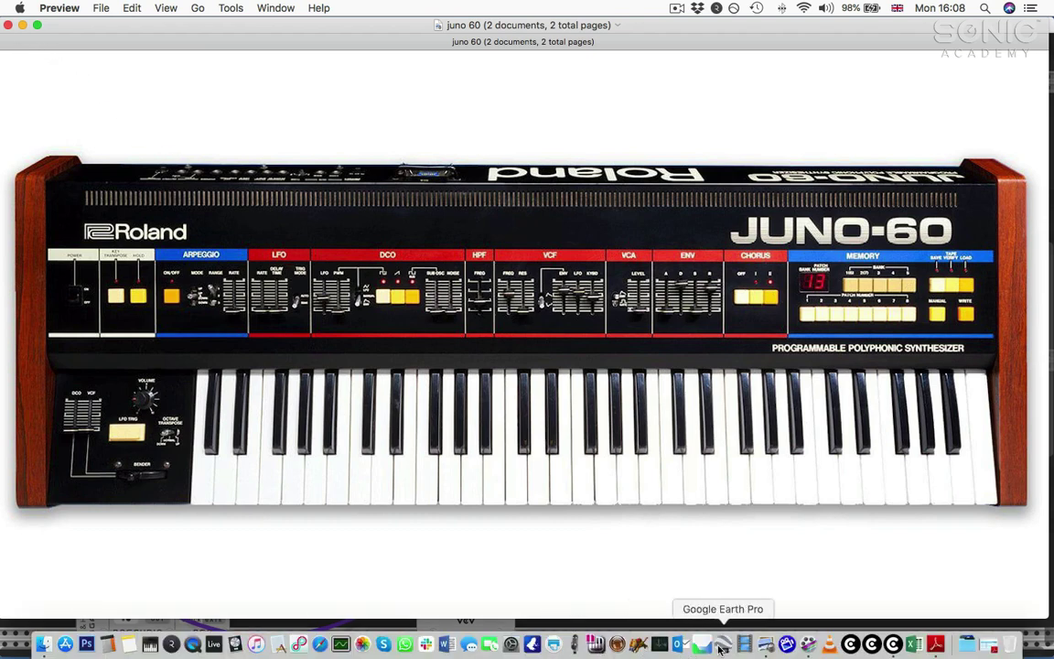
left_click(895, 645)
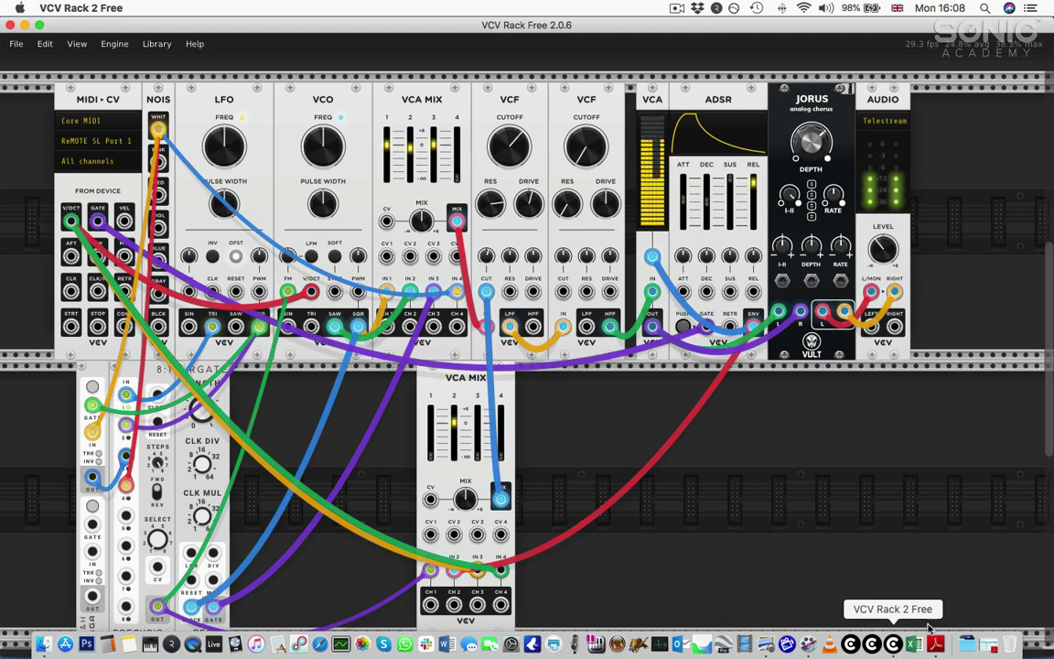
mouse_move(513, 146)
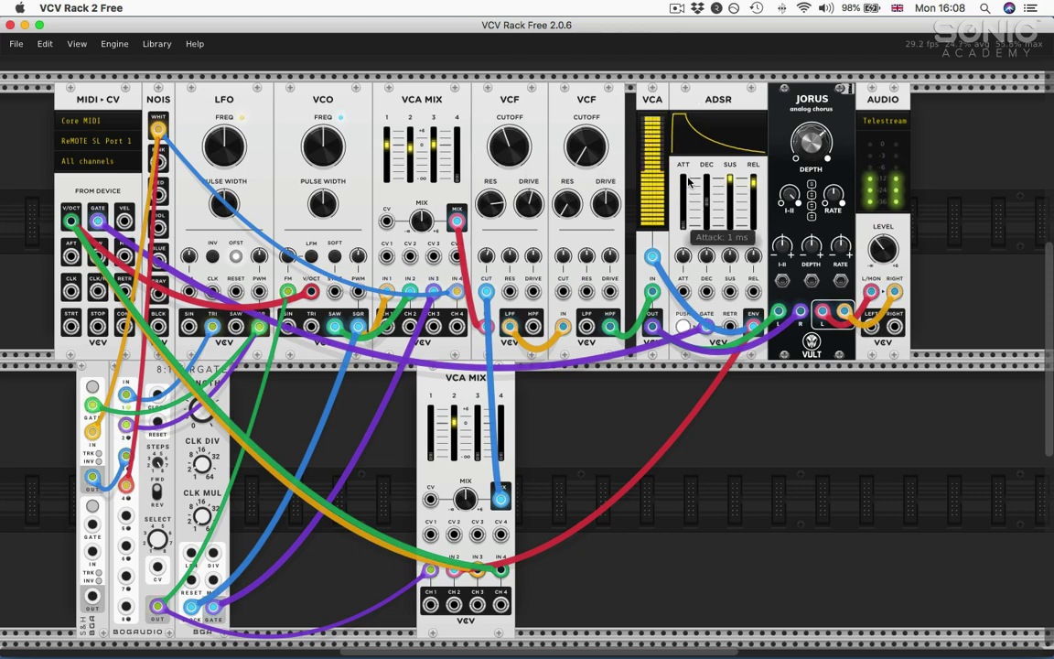
mouse_move(729, 186)
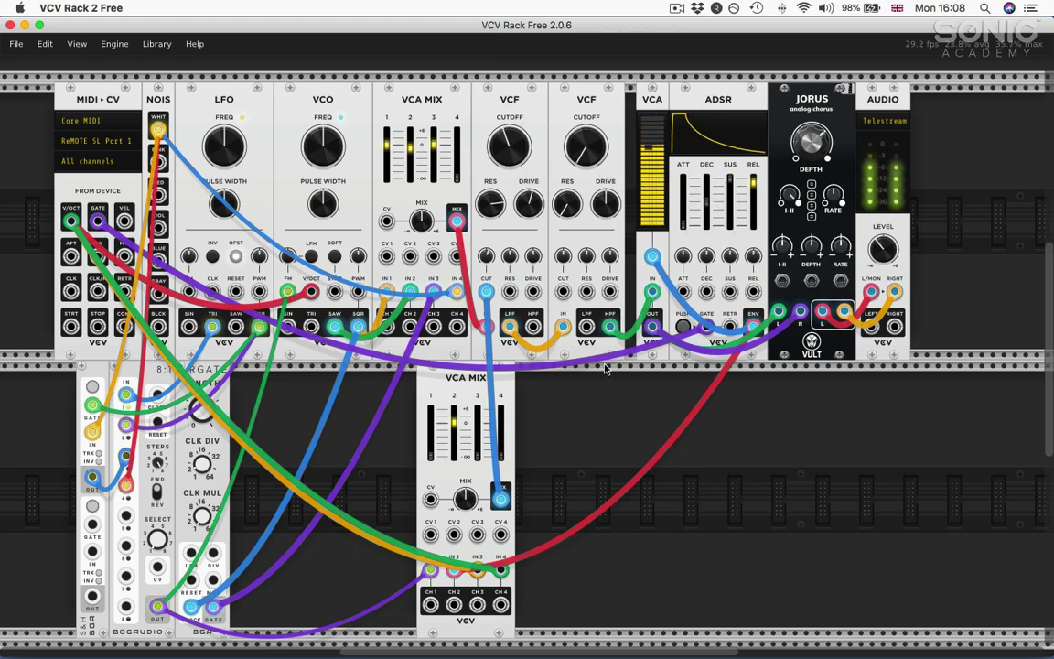
mouse_move(500, 419)
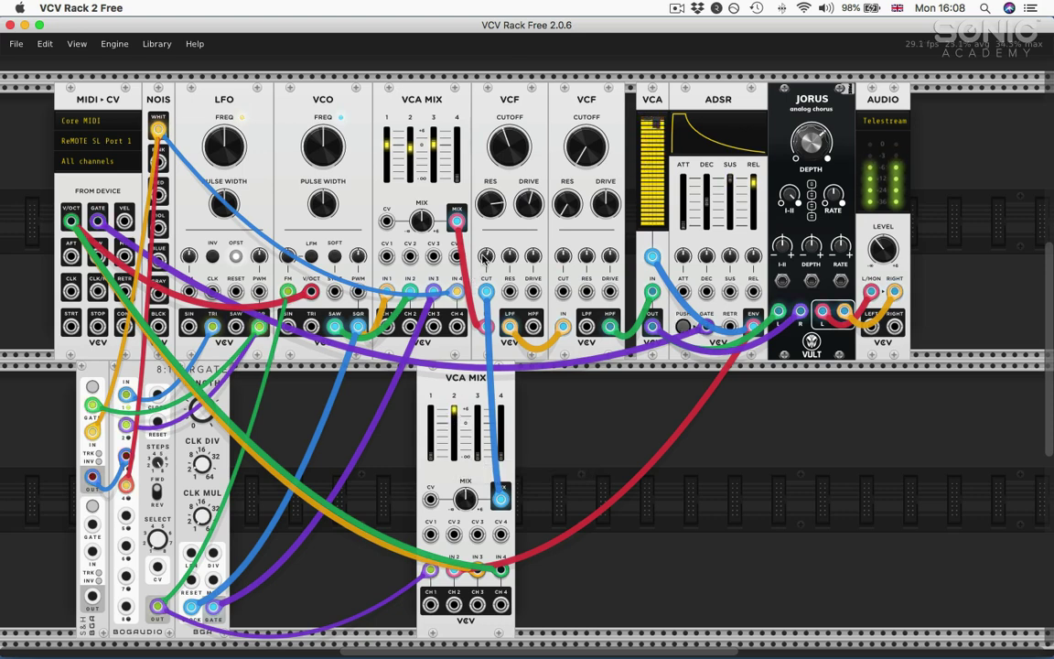
mouse_move(487, 260)
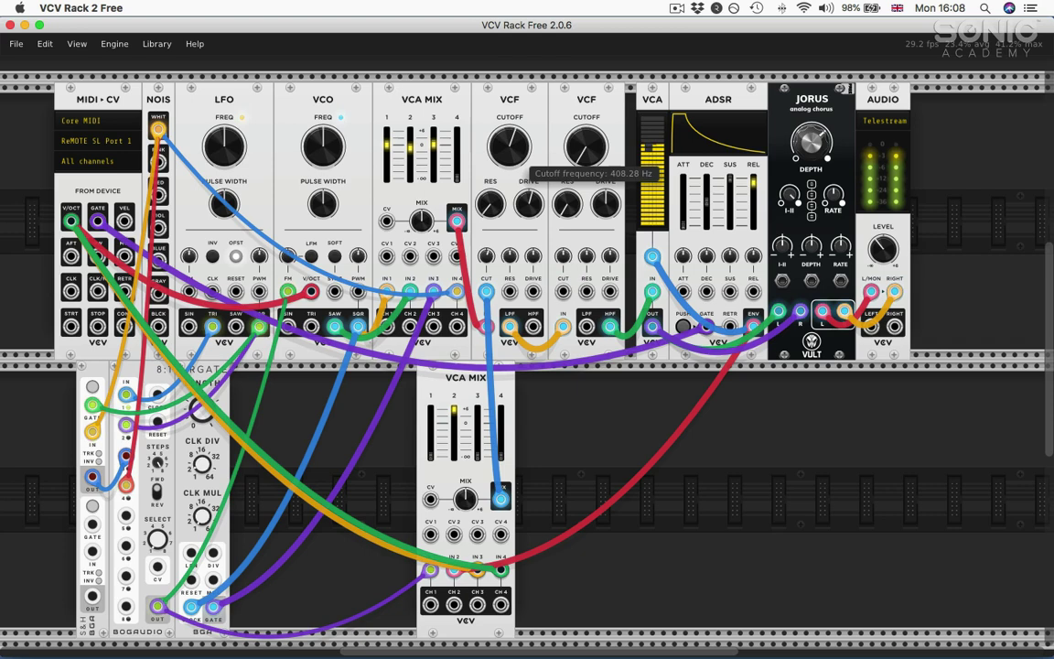
mouse_move(881, 262)
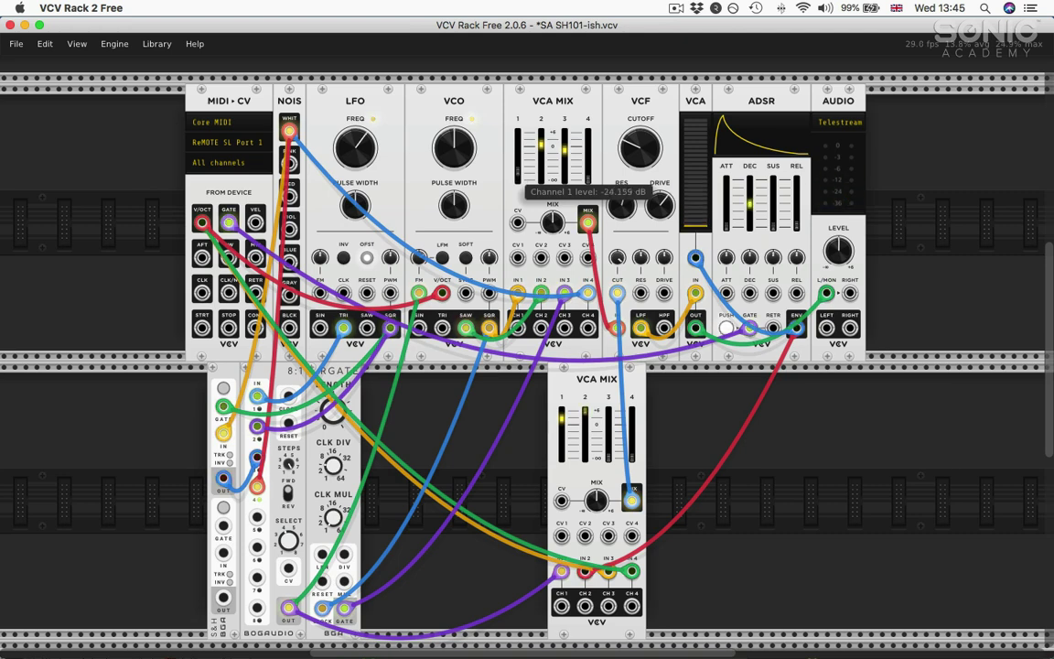
Step: Raise VCA Mix channel 1's level to about -3.5 dB
left_click_drag(518, 167, 518, 138)
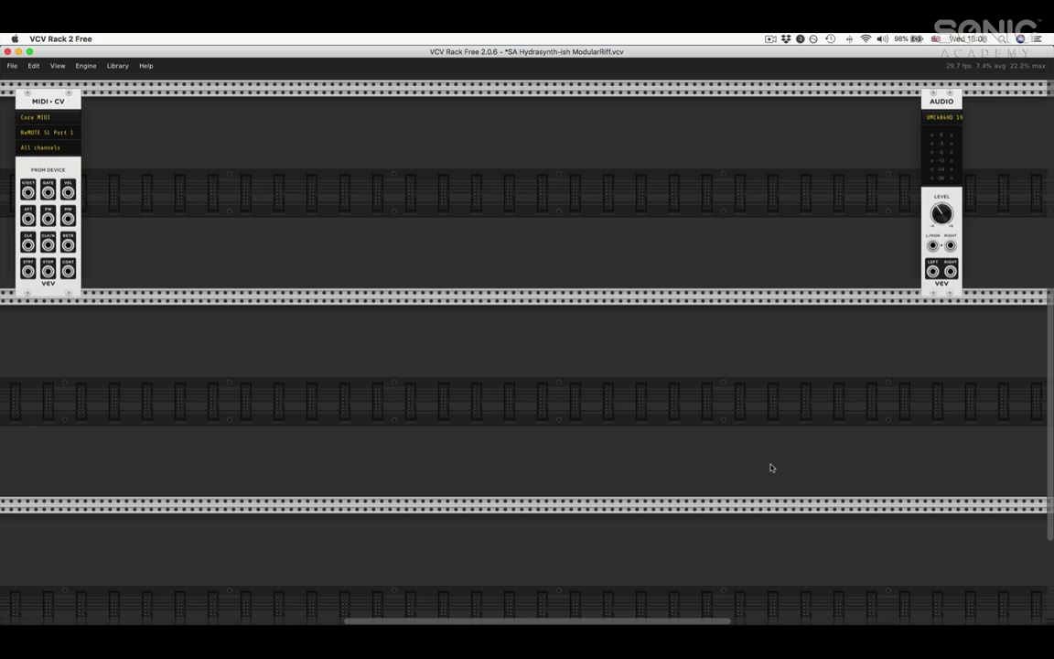
Step: Redo to restore the two WT VCOs, the VCO and the VCA MIX with their cables
key("super+z")
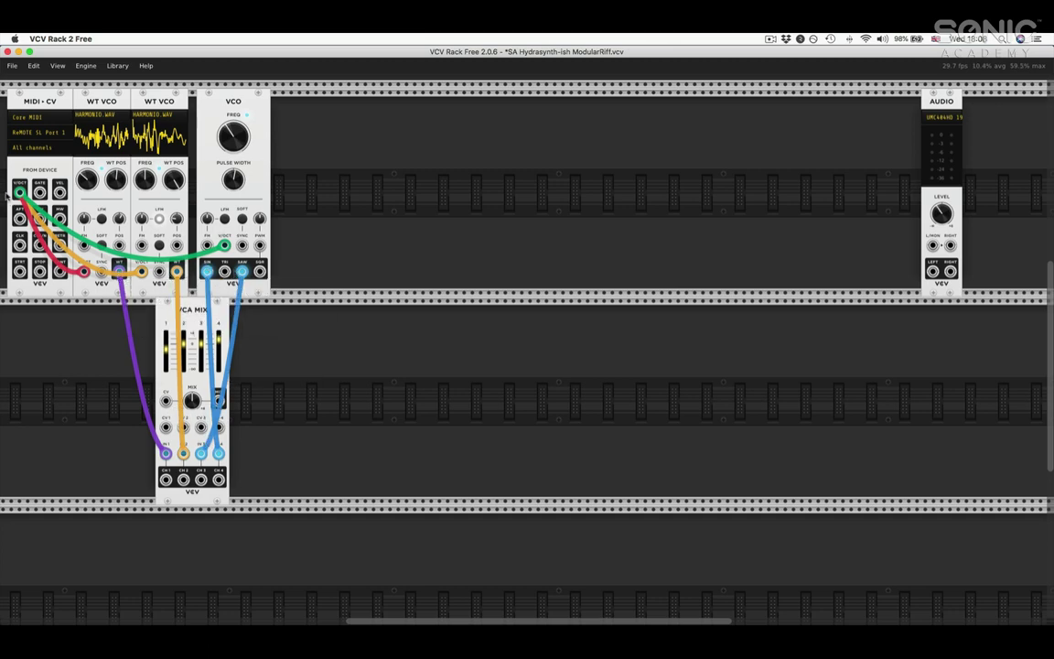
Step: Check the MIDI-CV module's polyphony channel options and close the menu without changes
right_click(24, 165)
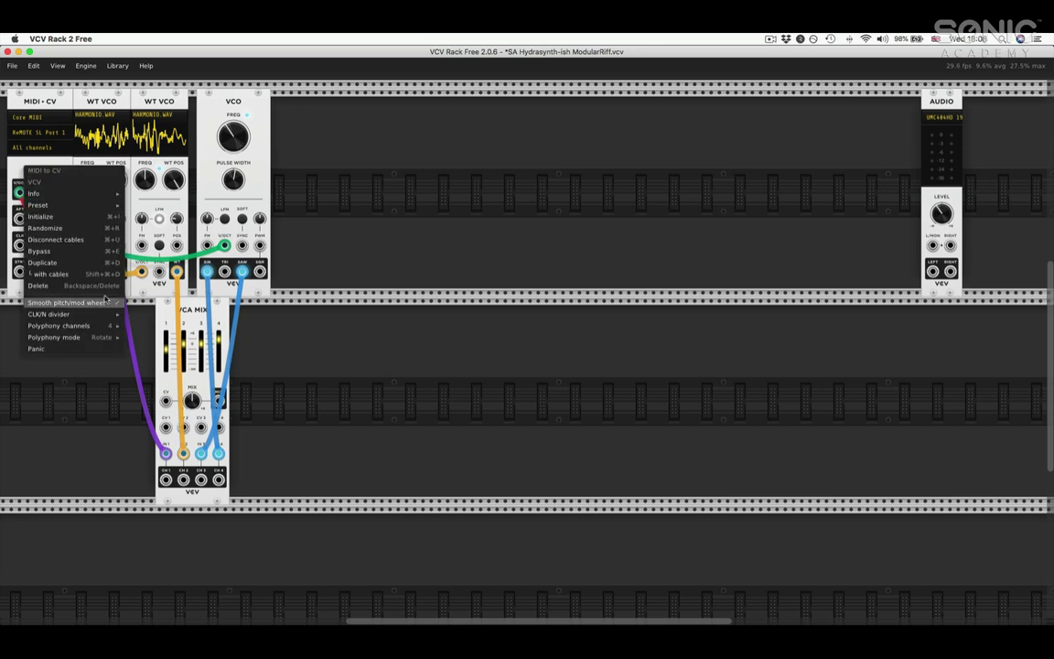
mouse_move(103, 314)
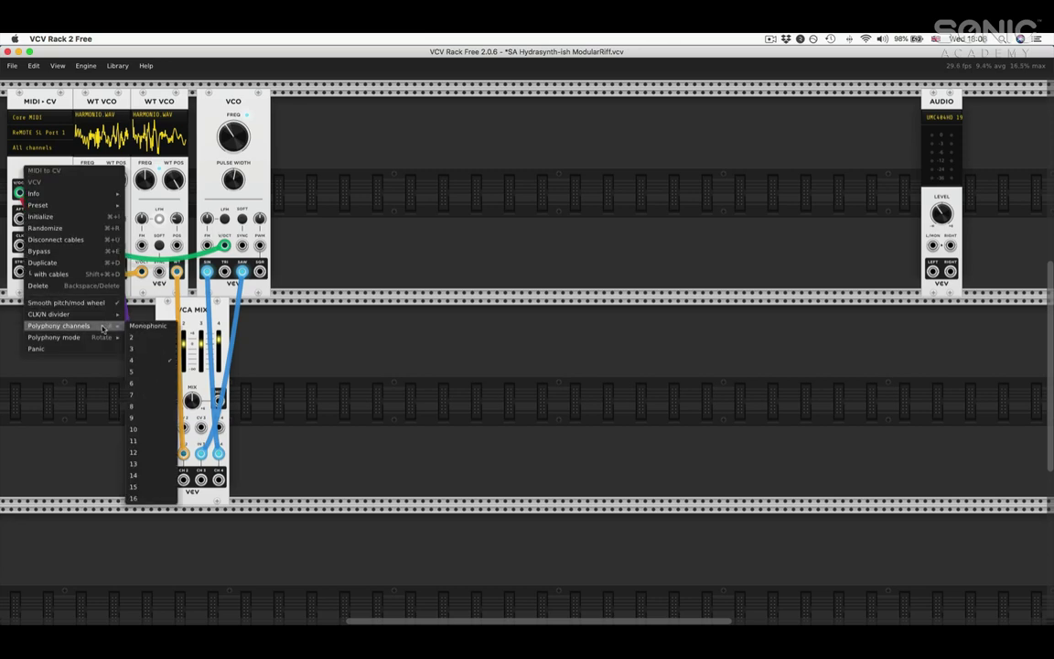
left_click(386, 195)
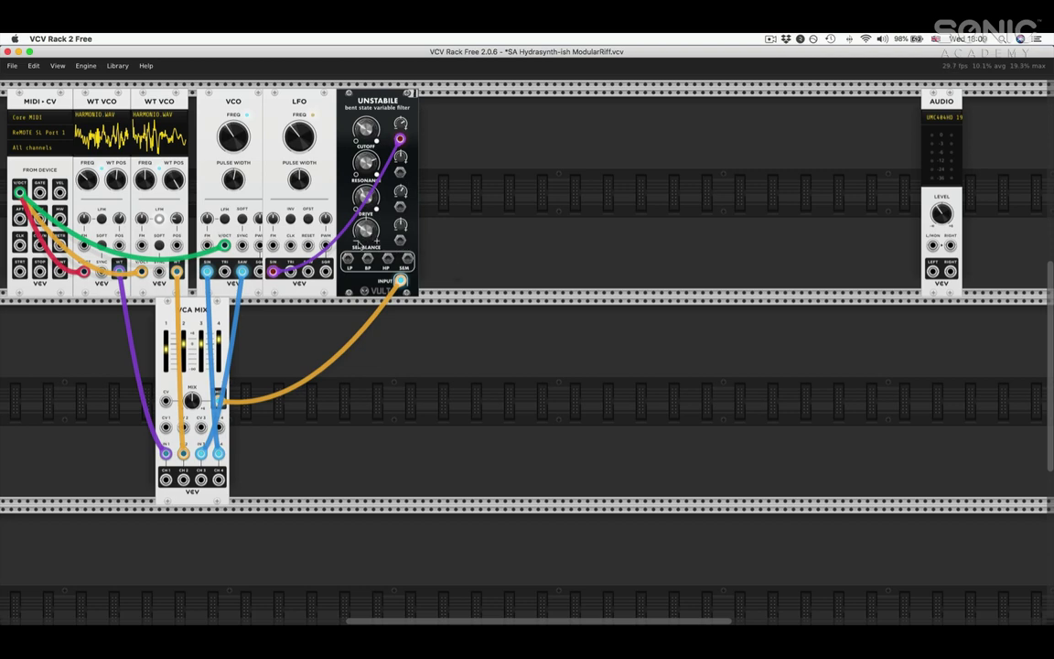
Step: Inspect the cabled ADSR, two VCAs, Split, VCA MIX and ShapeMaster modules in the voice
mouse_move(364, 240)
mouse_move(273, 272)
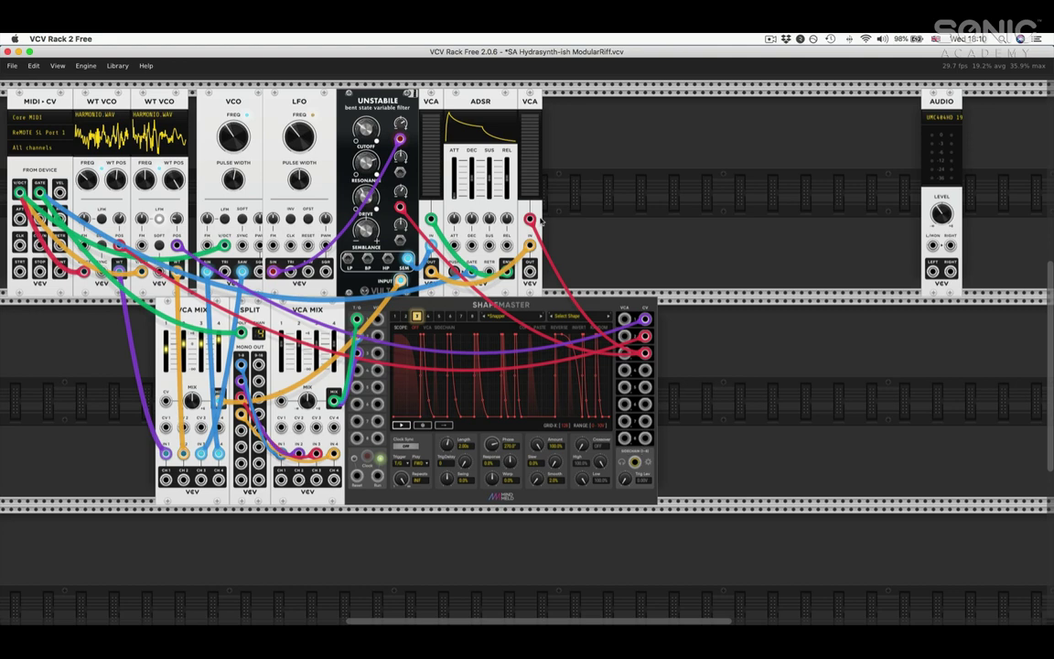
mouse_move(526, 155)
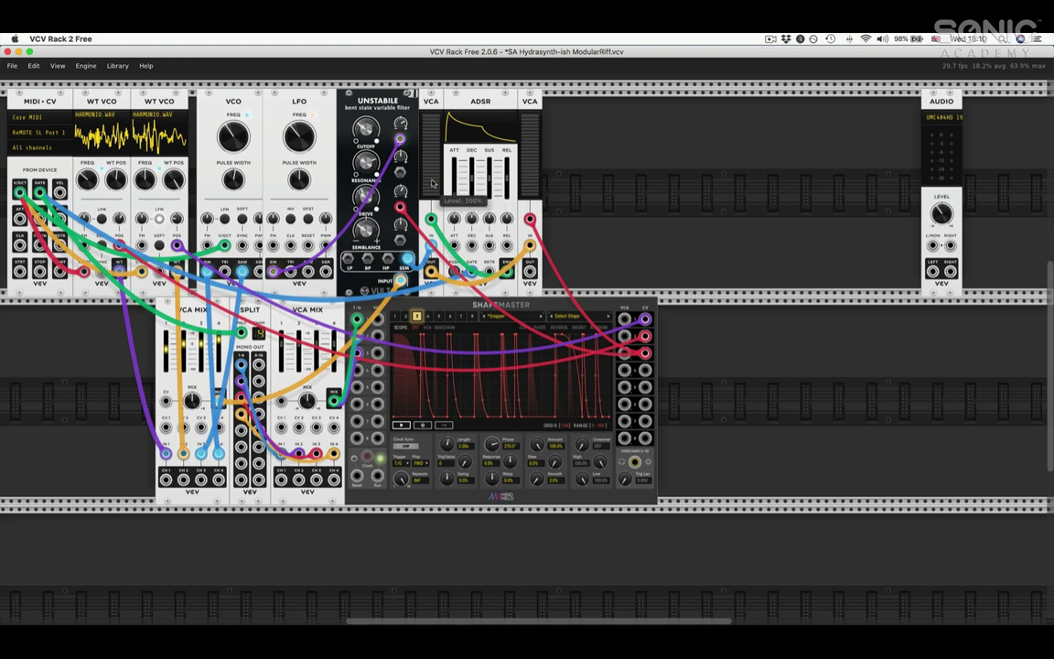
mouse_move(643, 341)
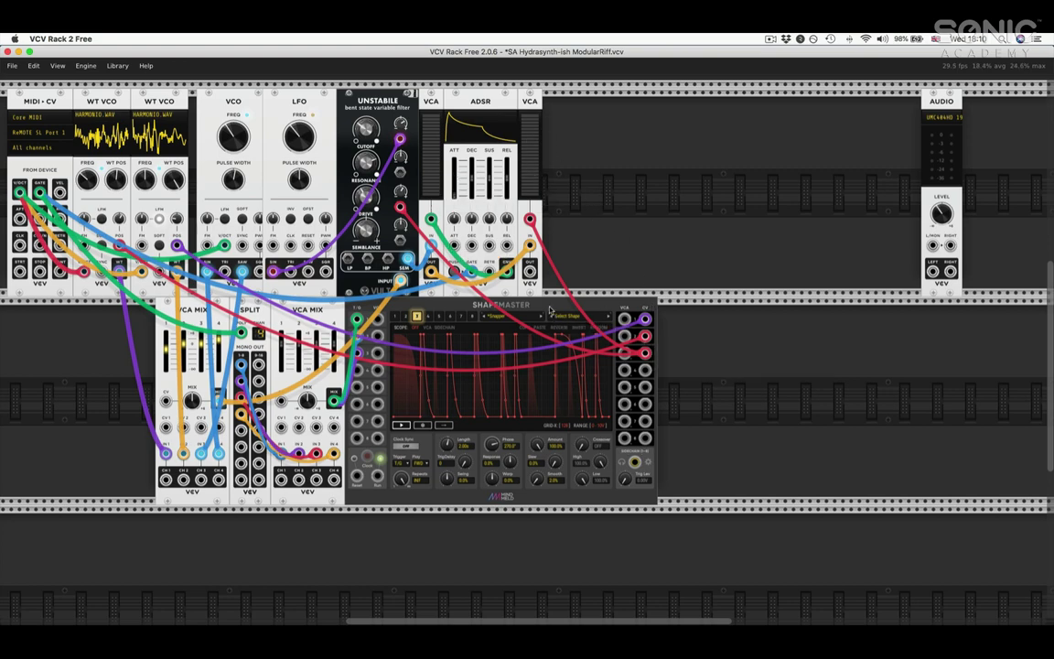
left_click(406, 316)
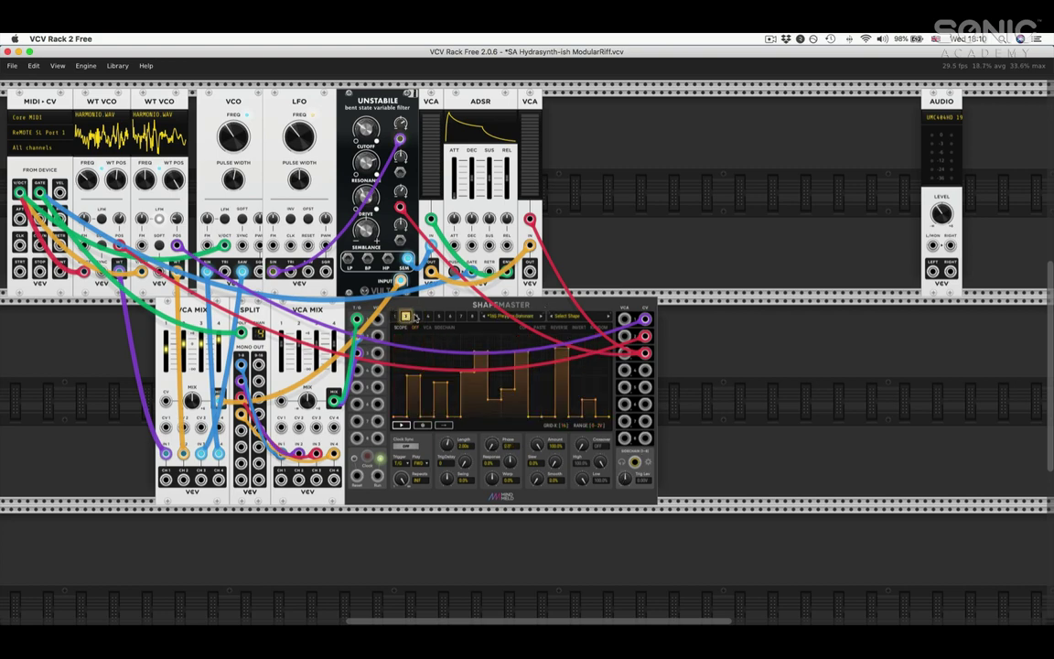
left_click(416, 316)
left_click(427, 316)
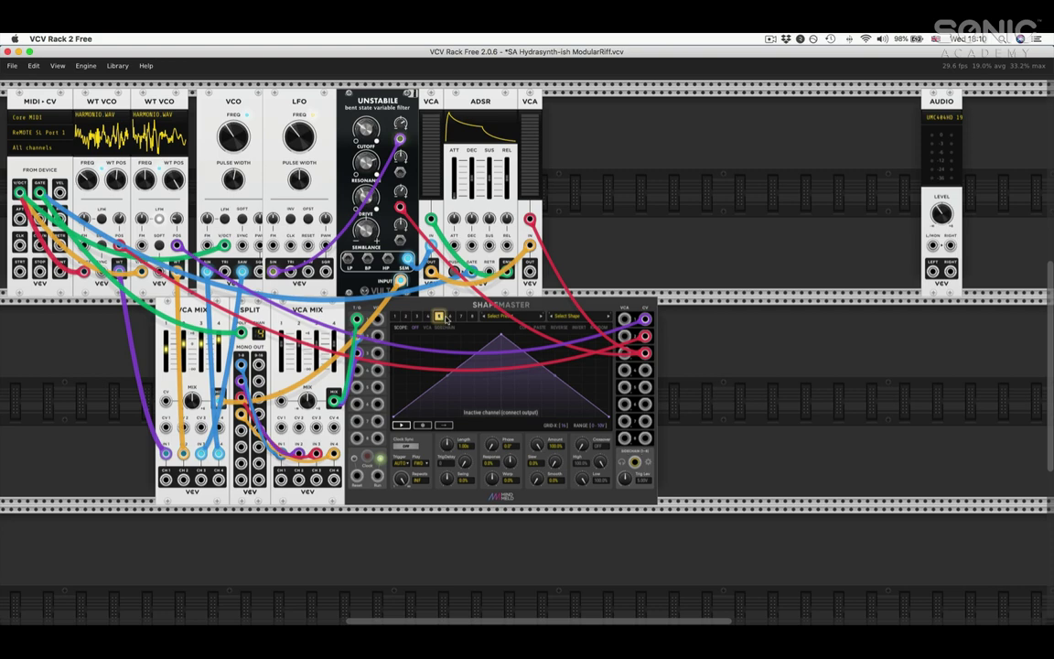
left_click(461, 316)
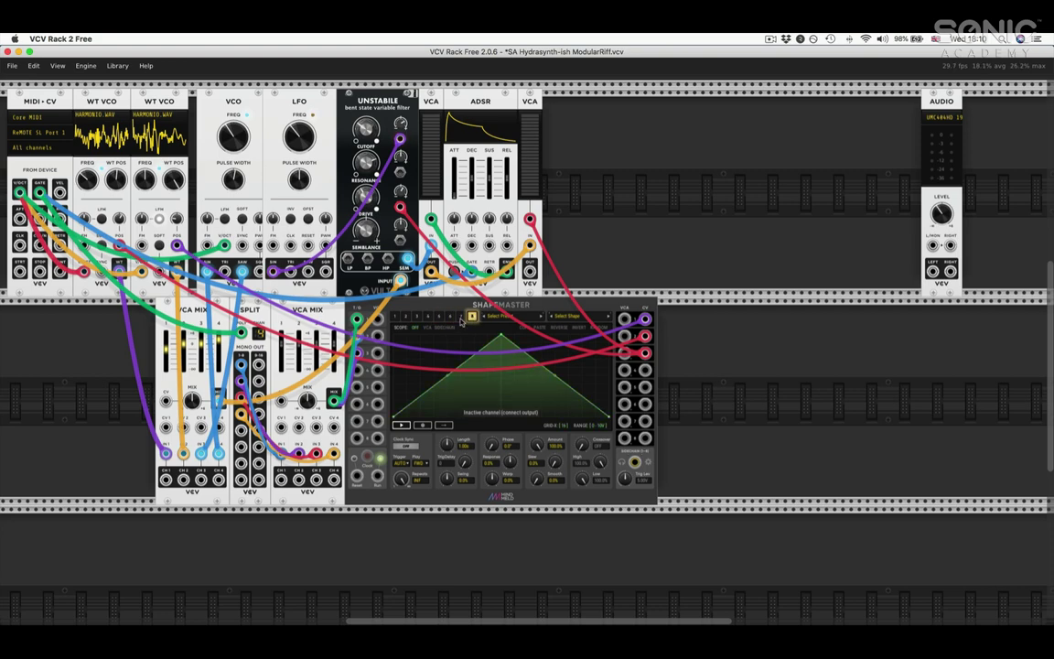
left_click(449, 316)
left_click(416, 316)
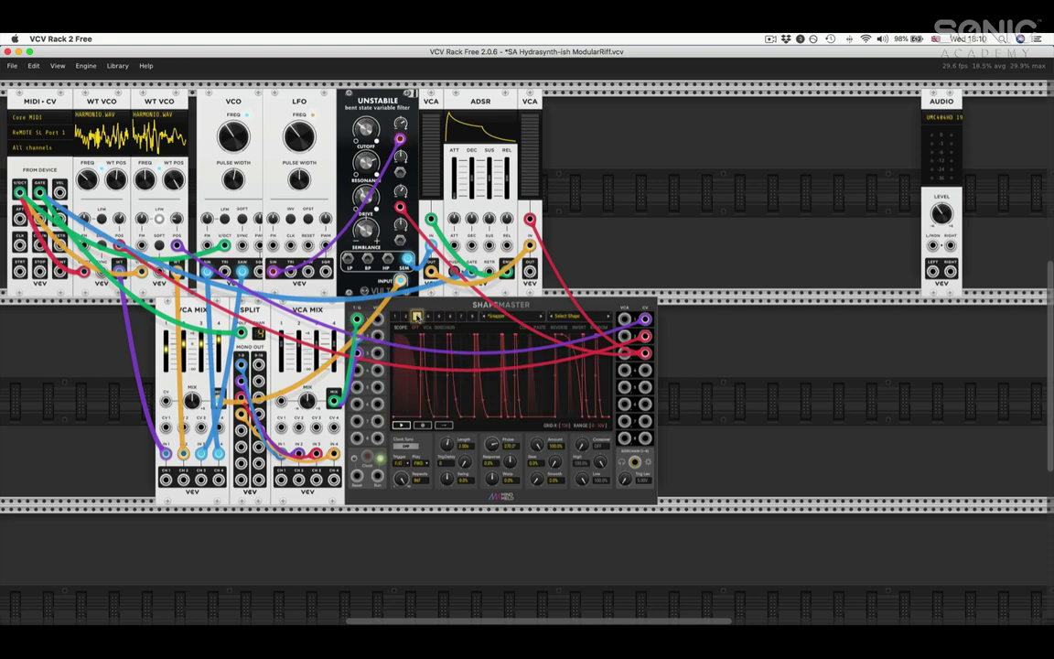
left_click(396, 315)
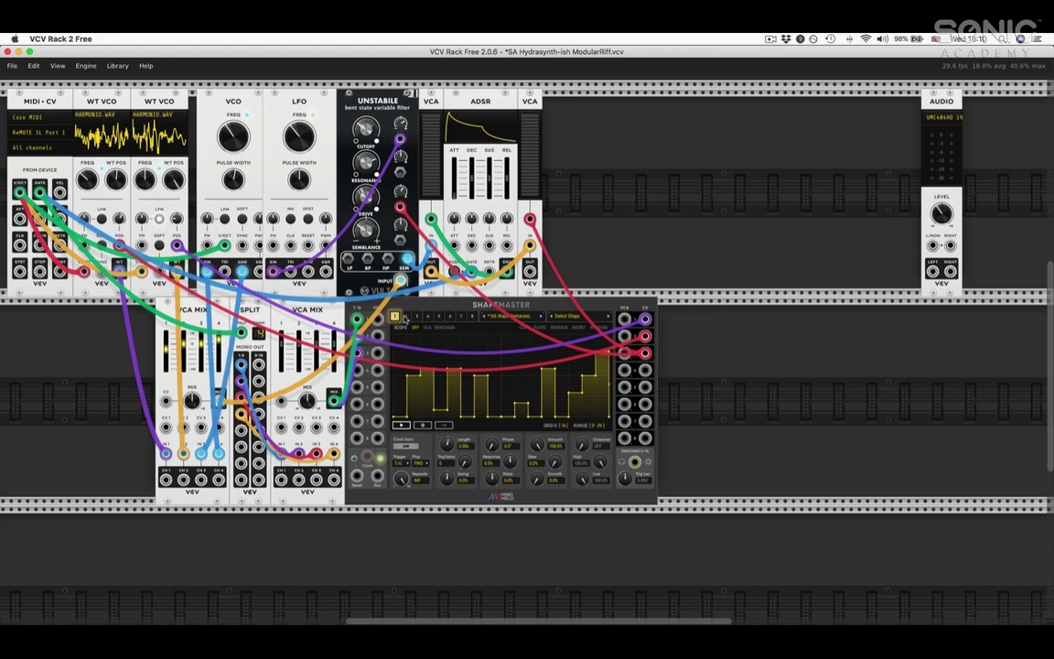
left_click(405, 316)
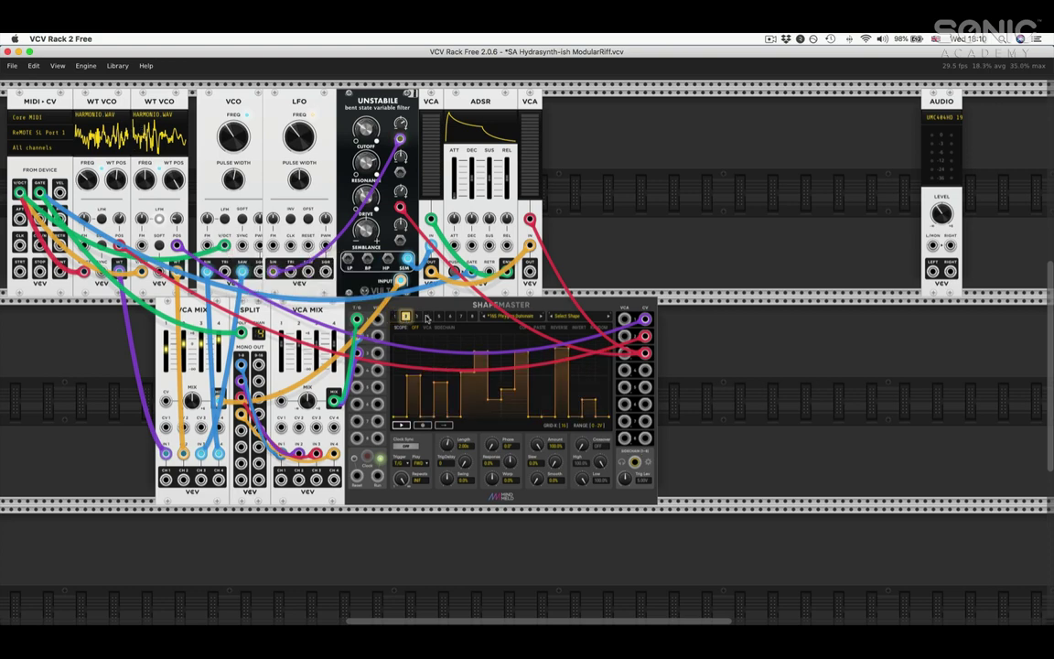
left_click(416, 317)
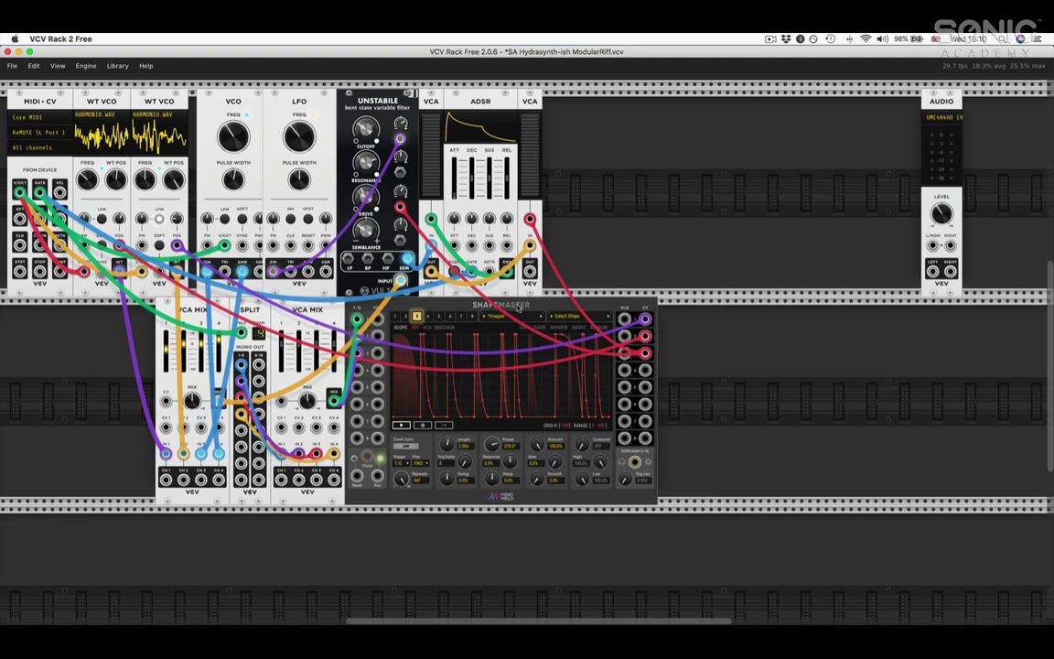
mouse_move(41, 187)
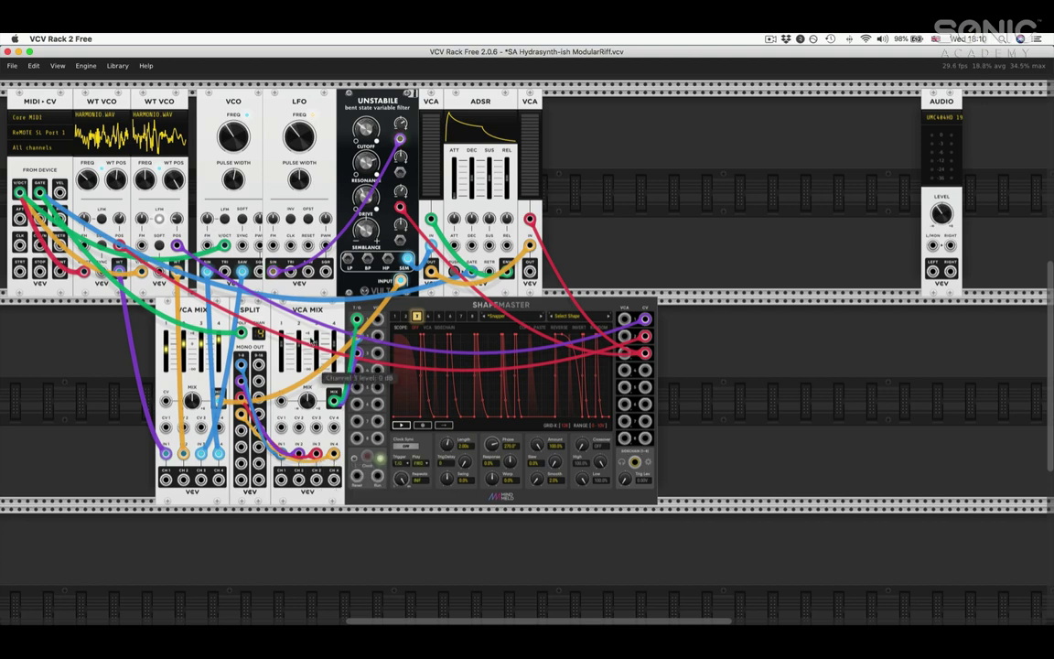
mouse_move(335, 401)
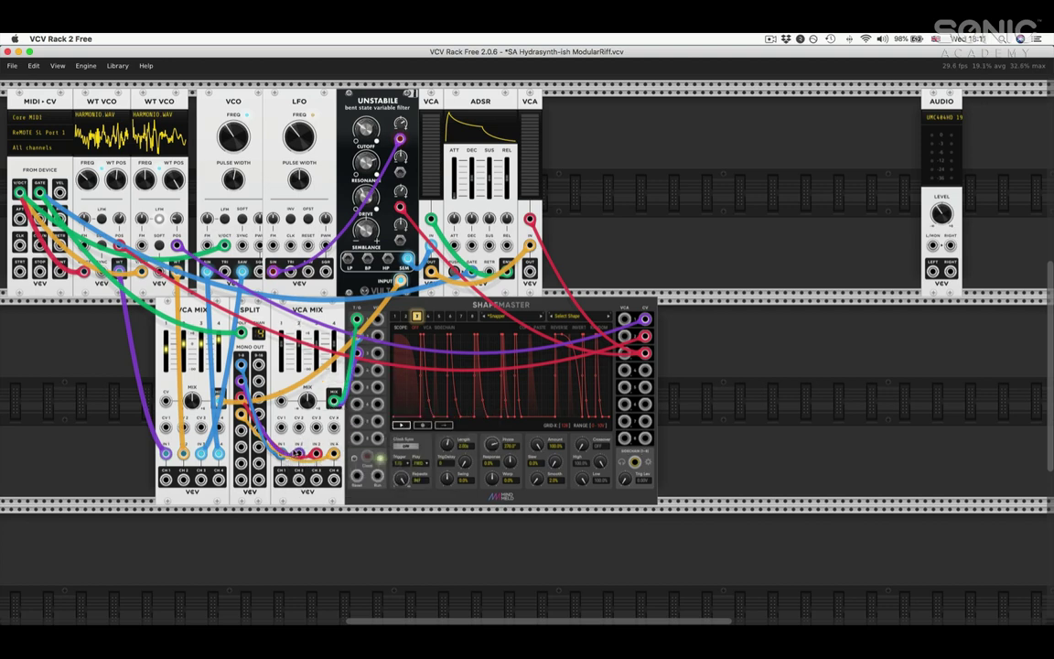
Step: Restore the Debriatus module with redo and check that its Saturate reads about 0.659
mouse_move(317, 453)
mouse_move(357, 320)
key("ctrl+z")
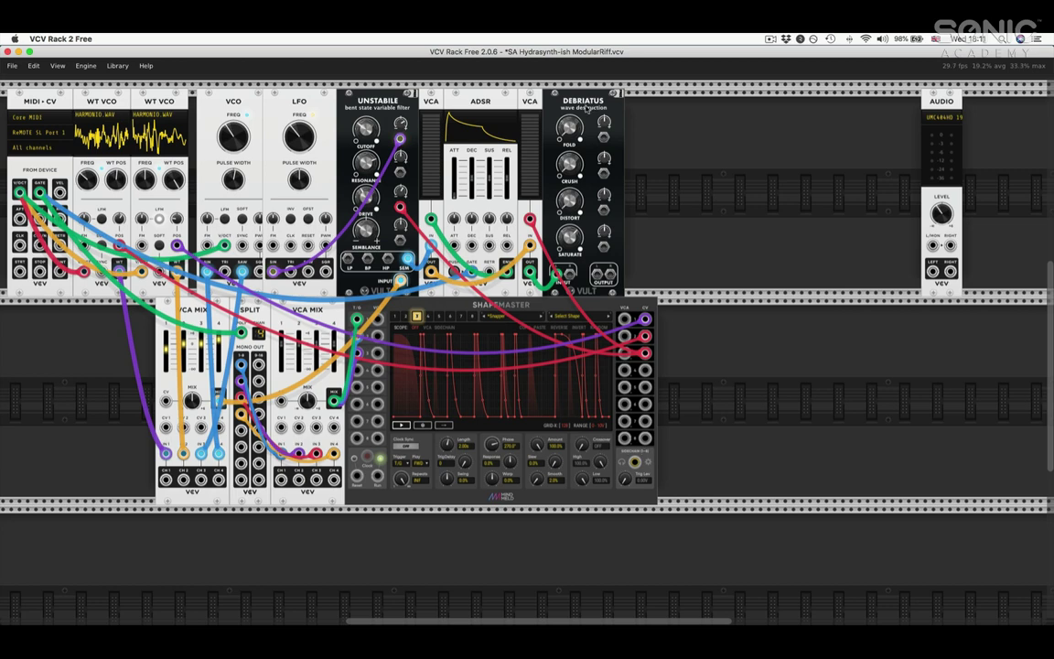
mouse_move(572, 245)
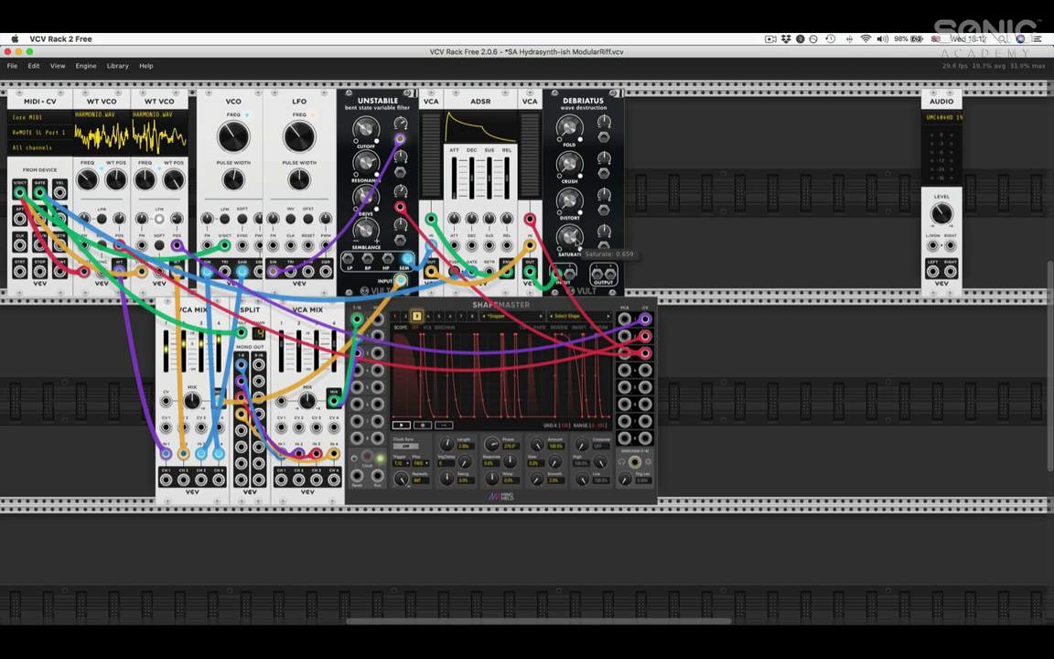
Step: Redo the SUM, Blur and Plateau modules with cables from Debriatus to the Audio module
key("super+z")
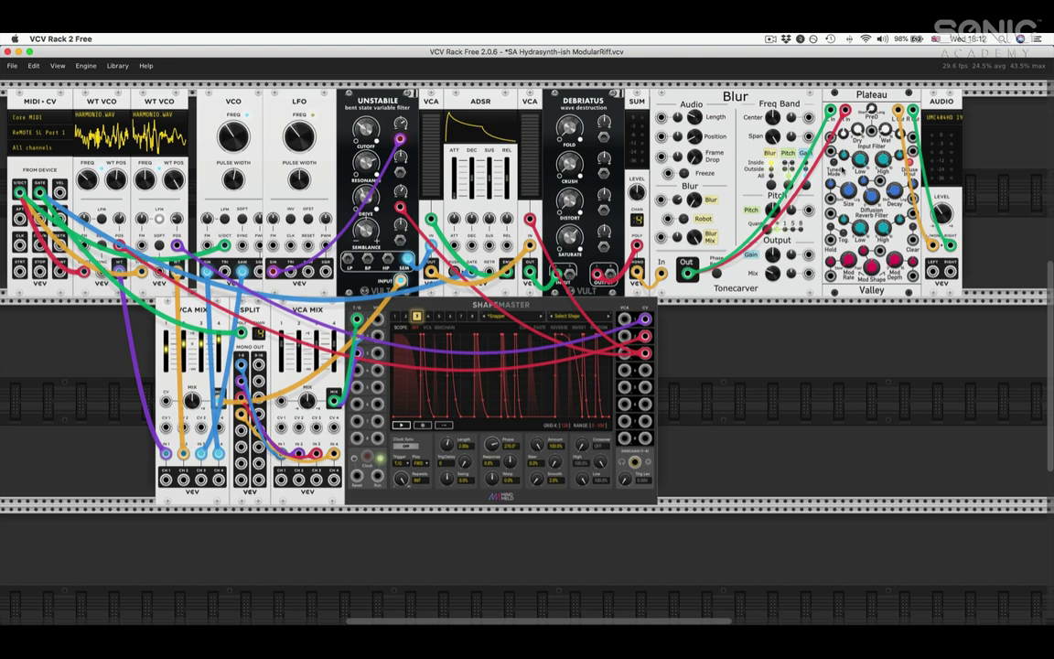
Step: Redo the two Vult Caudal chaos modules and their cables in the lower row
key("ctrl+z")
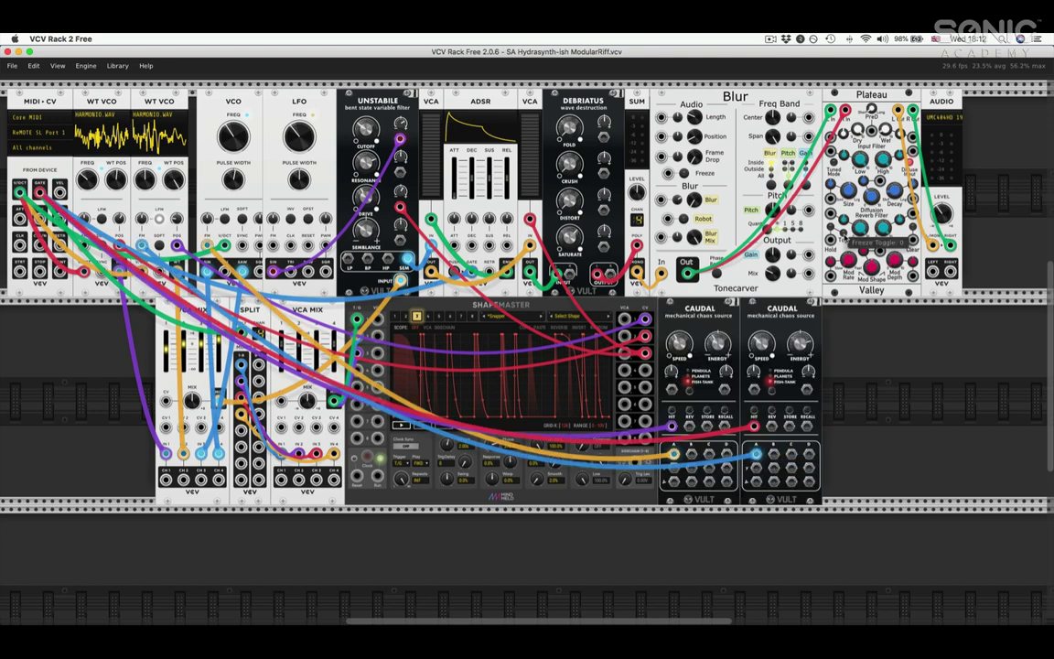